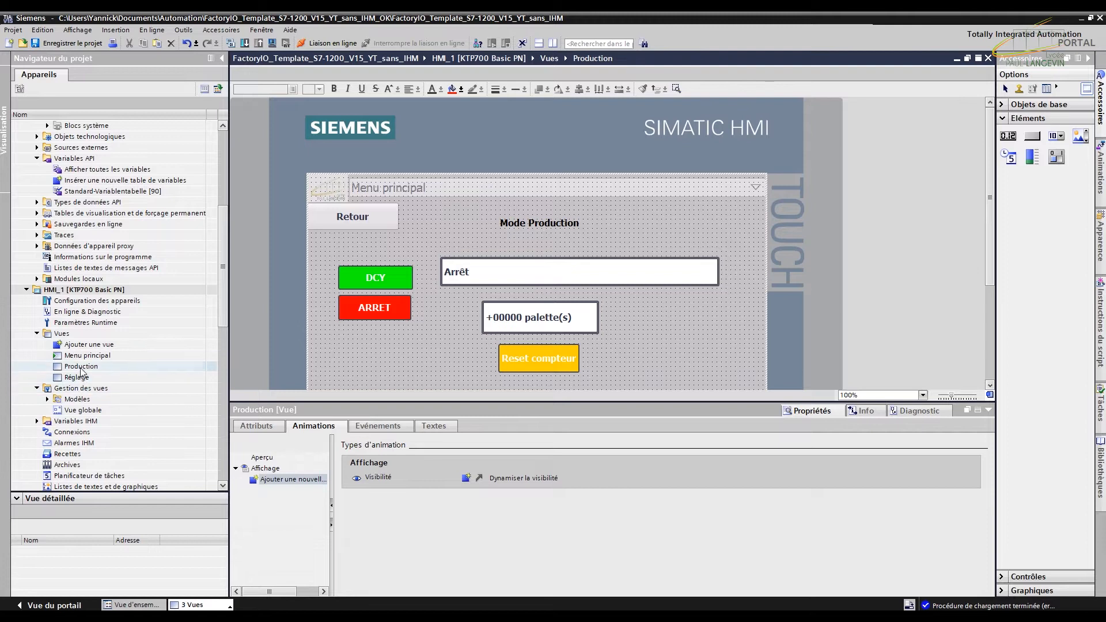
Step: Review the Réglage and Menu principal views, and the Grafcet with its manu and init transitions
{"action": "double_click", "coordinate": [77, 378]}
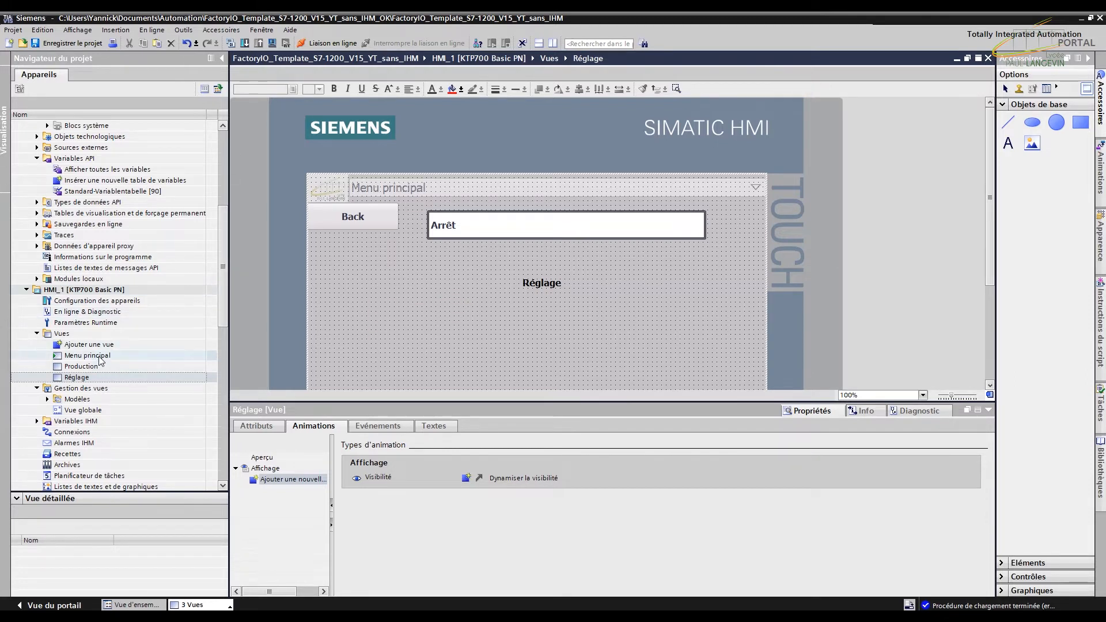
{"action": "double_click", "coordinate": [120, 354]}
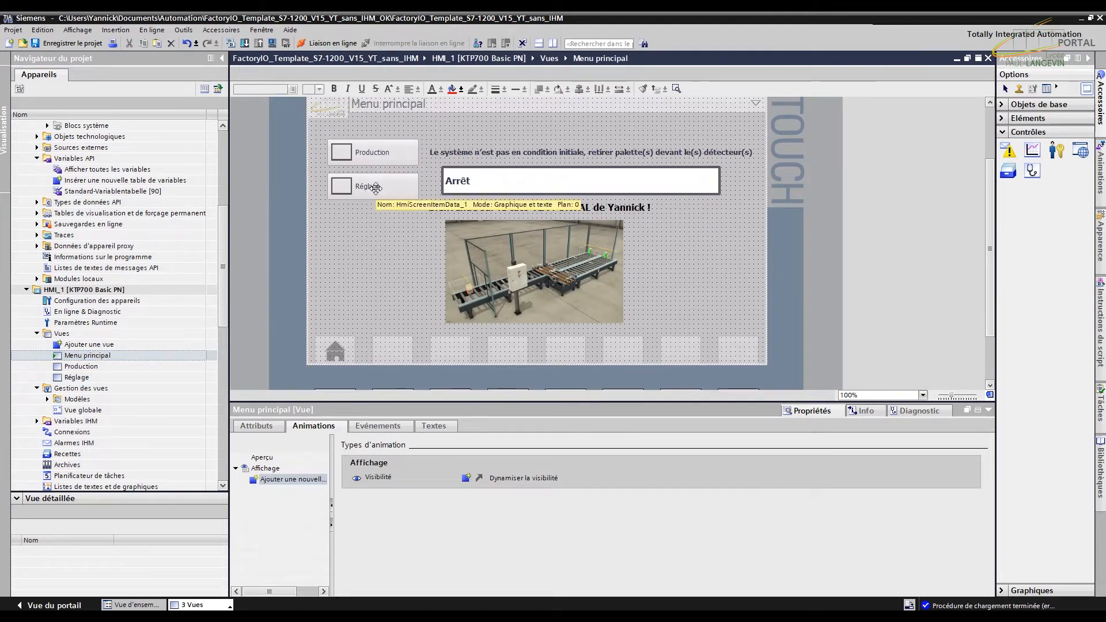
{"action": "double_click", "coordinate": [77, 378]}
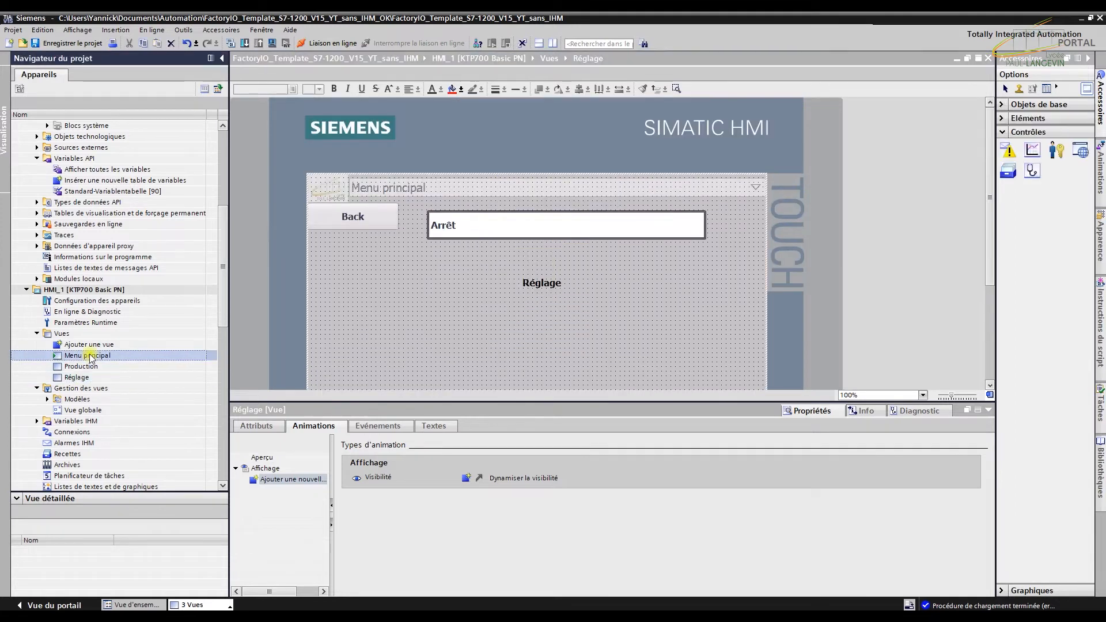
{"action": "double_click", "coordinate": [89, 357]}
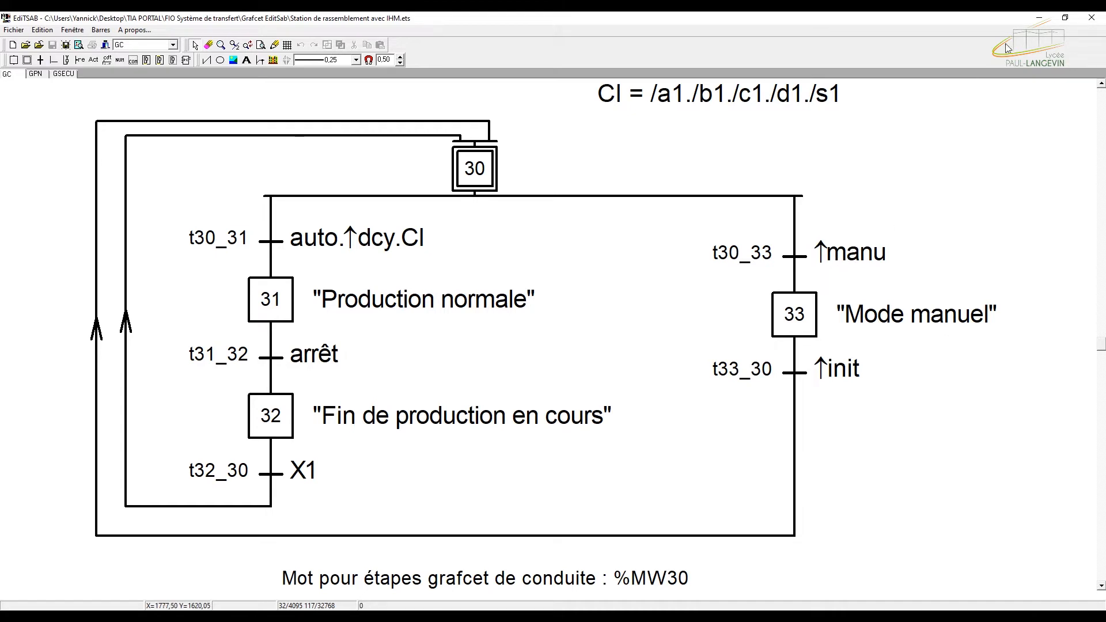
{"action": "left_click", "coordinate": [1037, 19]}
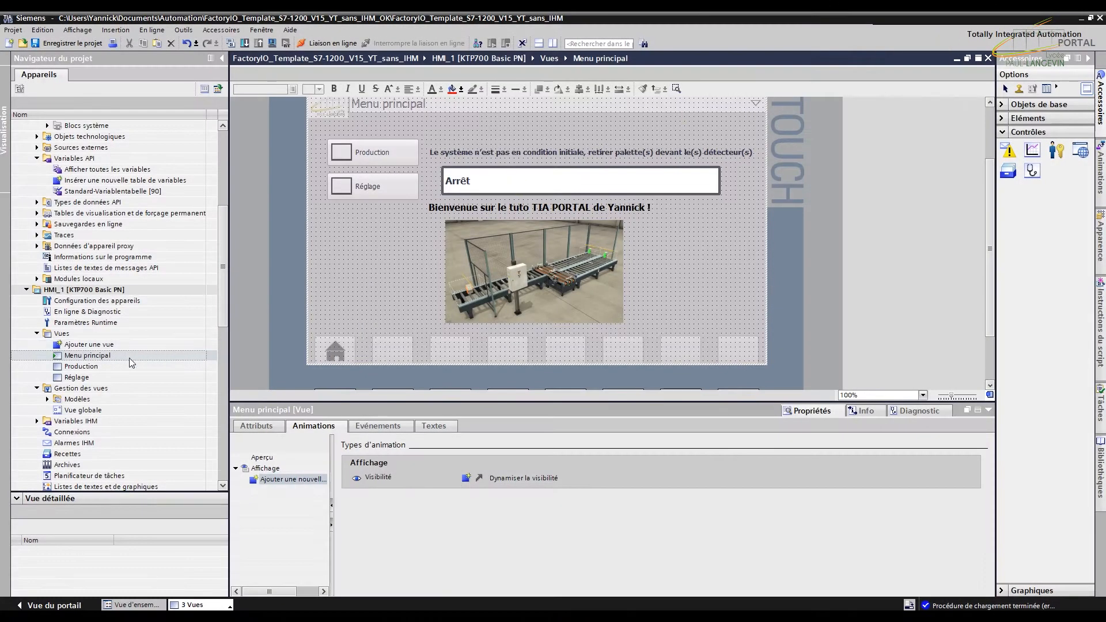
Step: Add the MiseA1Bit function to the Presser event of the Réglage button in the Menu principal view
{"action": "left_click", "coordinate": [393, 184]}
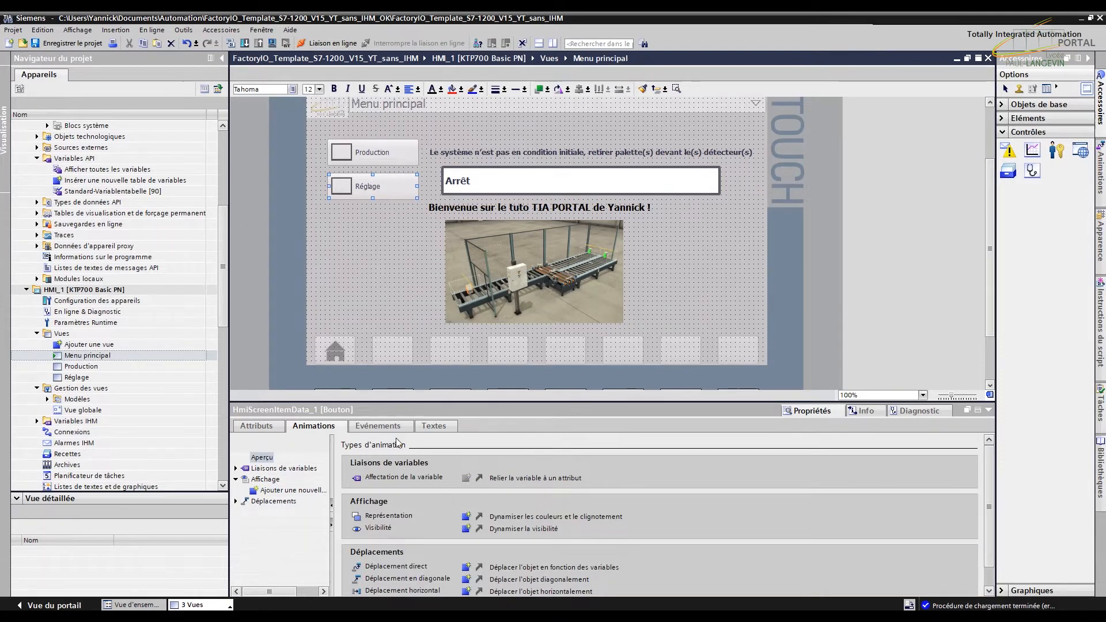
{"action": "left_click", "coordinate": [385, 427]}
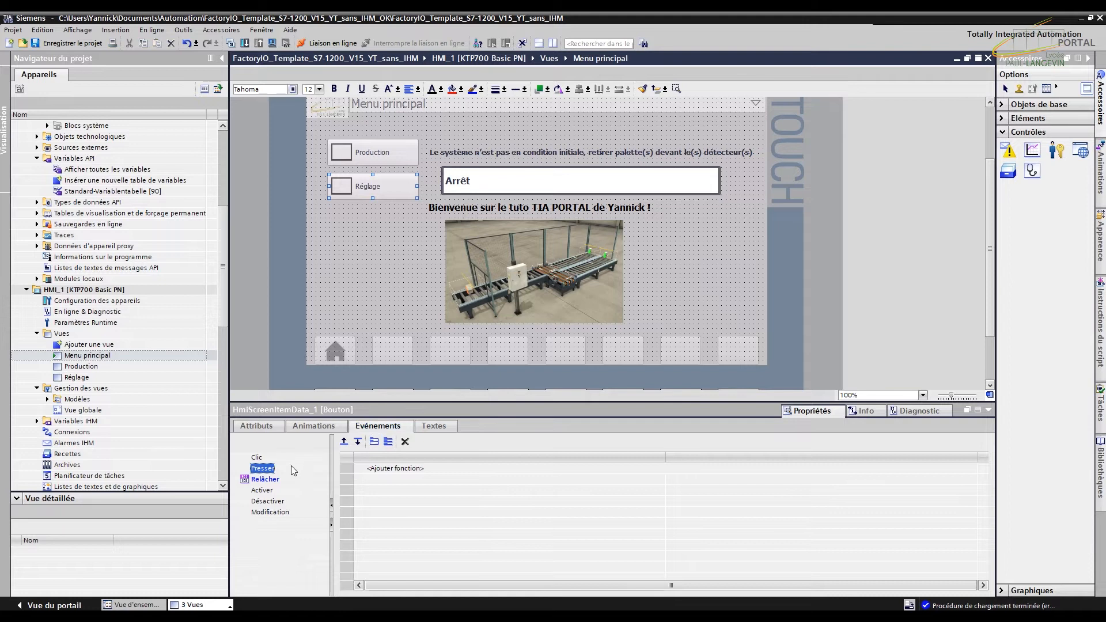
{"action": "left_click", "coordinate": [275, 483]}
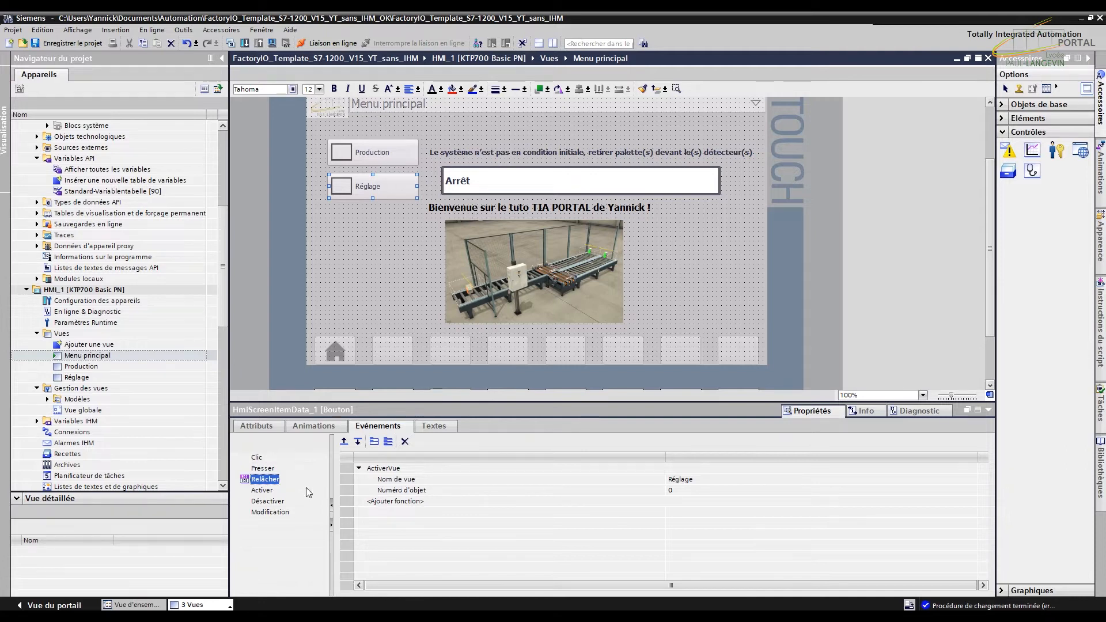
{"action": "left_click", "coordinate": [672, 489]}
{"action": "left_click", "coordinate": [416, 469]}
{"action": "left_click", "coordinate": [415, 469]}
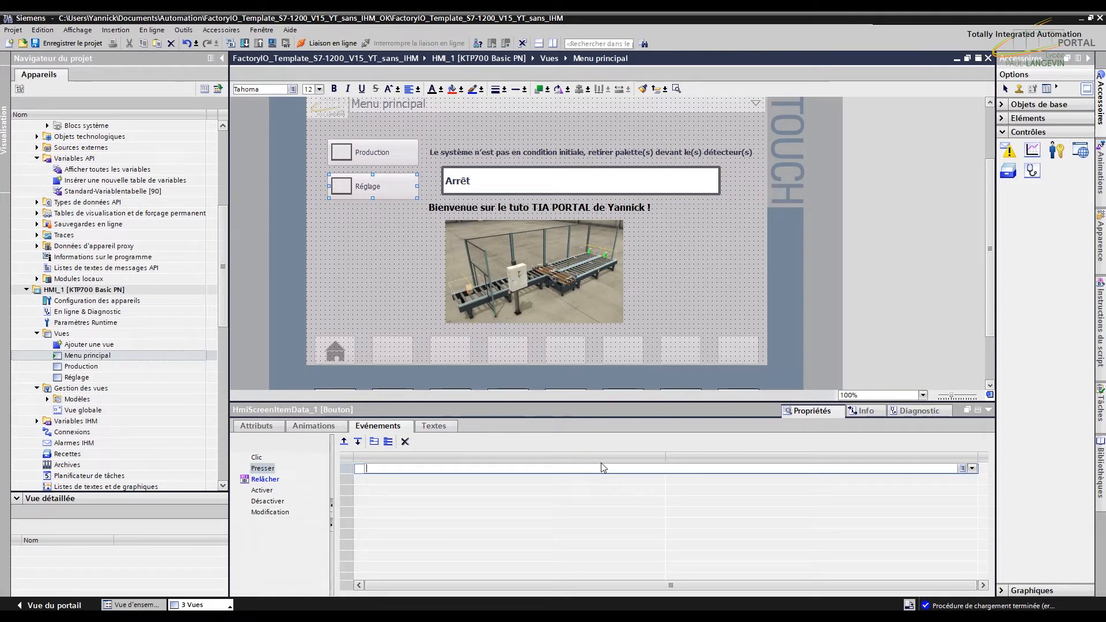
{"action": "type", "text": "mise"}
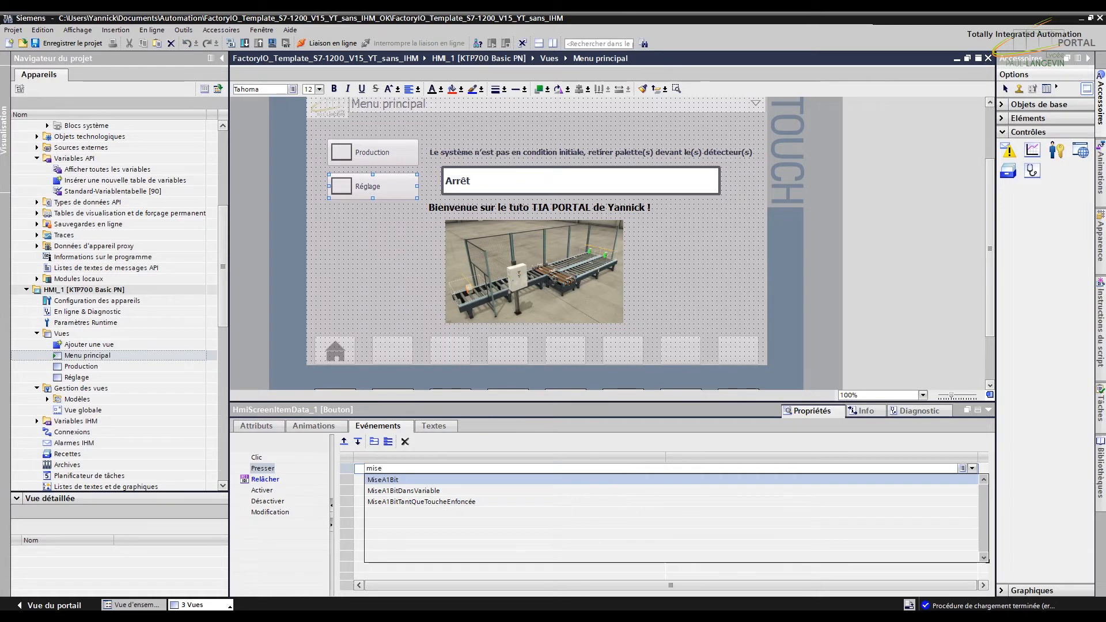
{"action": "left_click", "coordinate": [486, 480]}
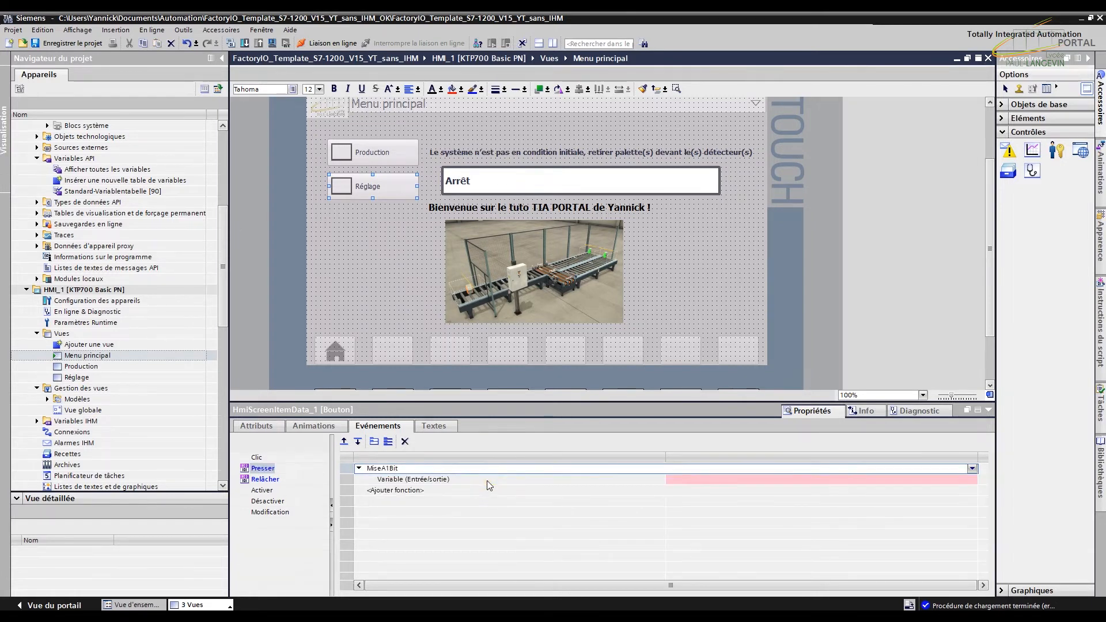
Step: Assign the PLC variable manu to the MiseA1Bit function of the Réglage button
{"action": "left_click", "coordinate": [740, 479]}
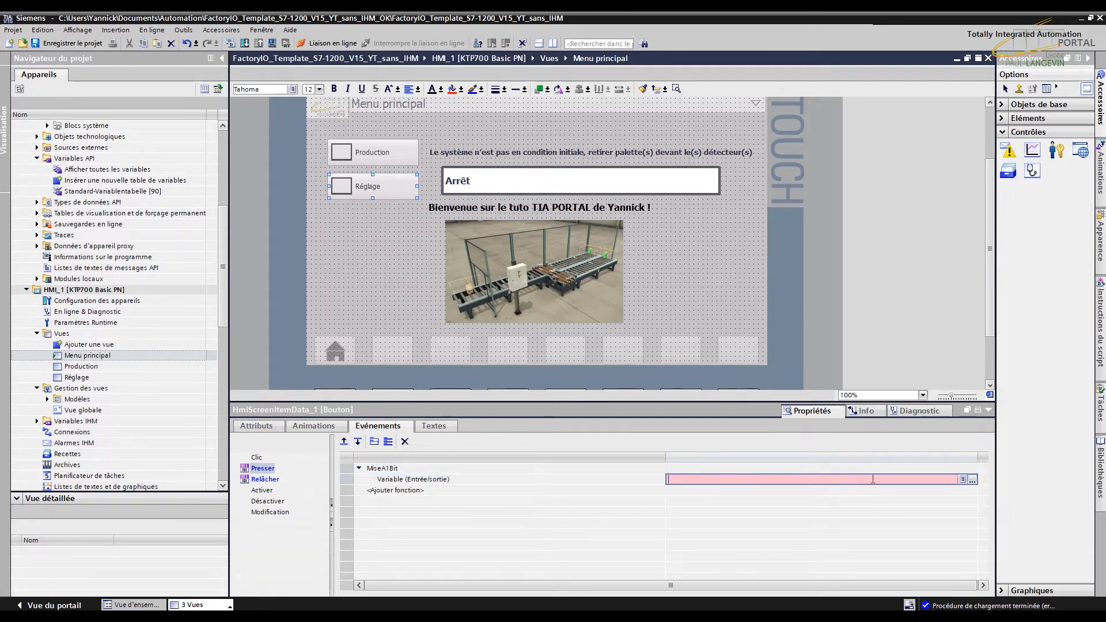
{"action": "left_click", "coordinate": [973, 480]}
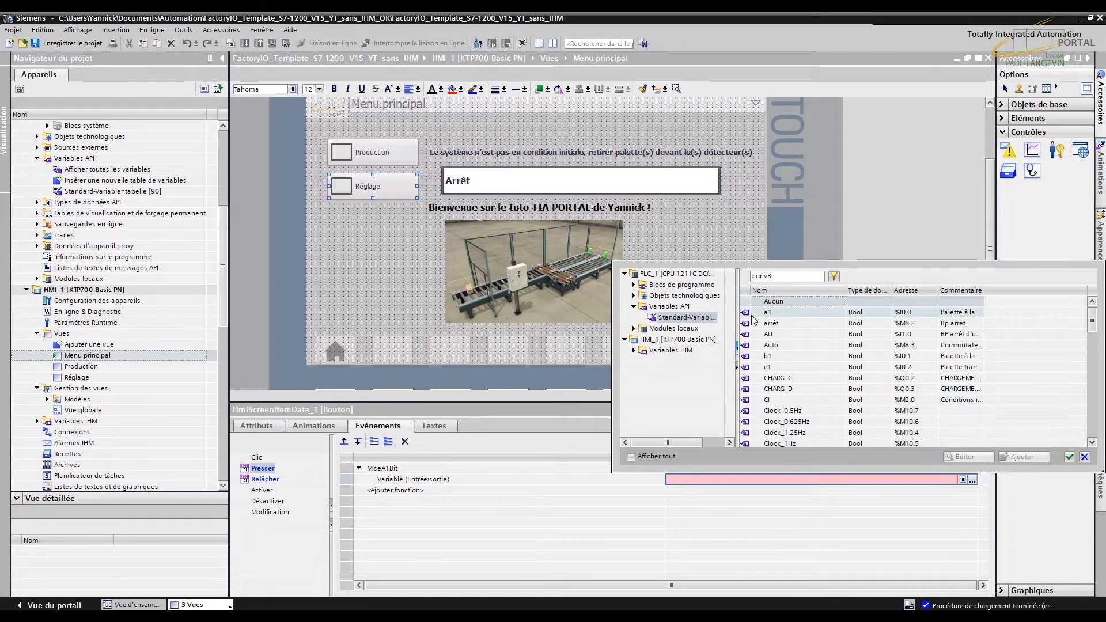
{"action": "left_click", "coordinate": [775, 356]}
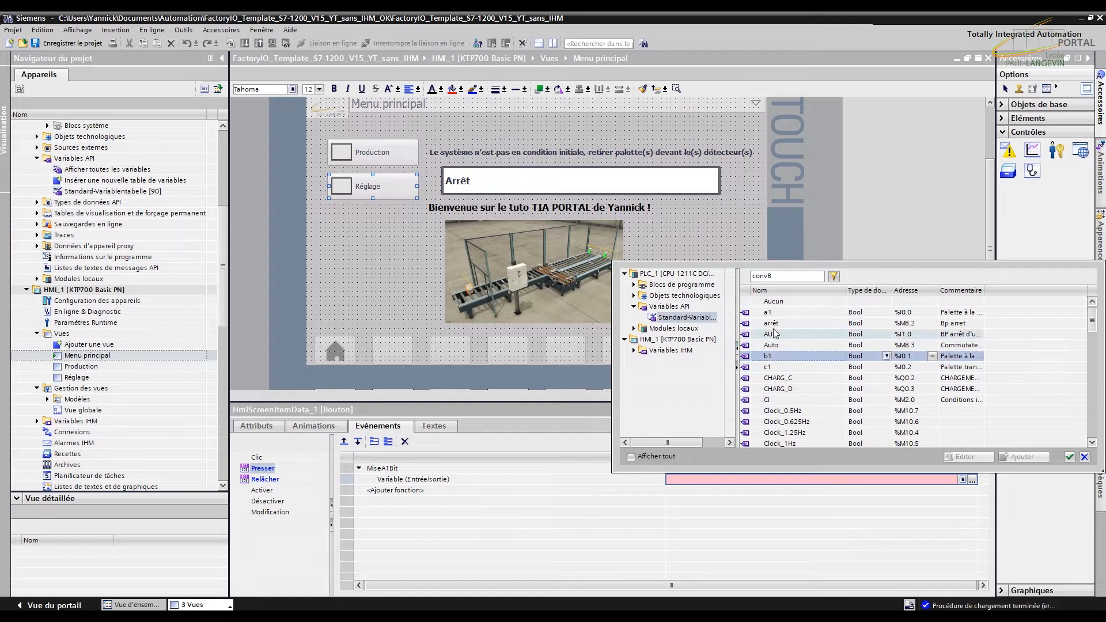
{"action": "scroll", "coordinate": [775, 340], "scroll_direction": "down", "scroll_amount": 4}
{"action": "double_click", "coordinate": [779, 432]}
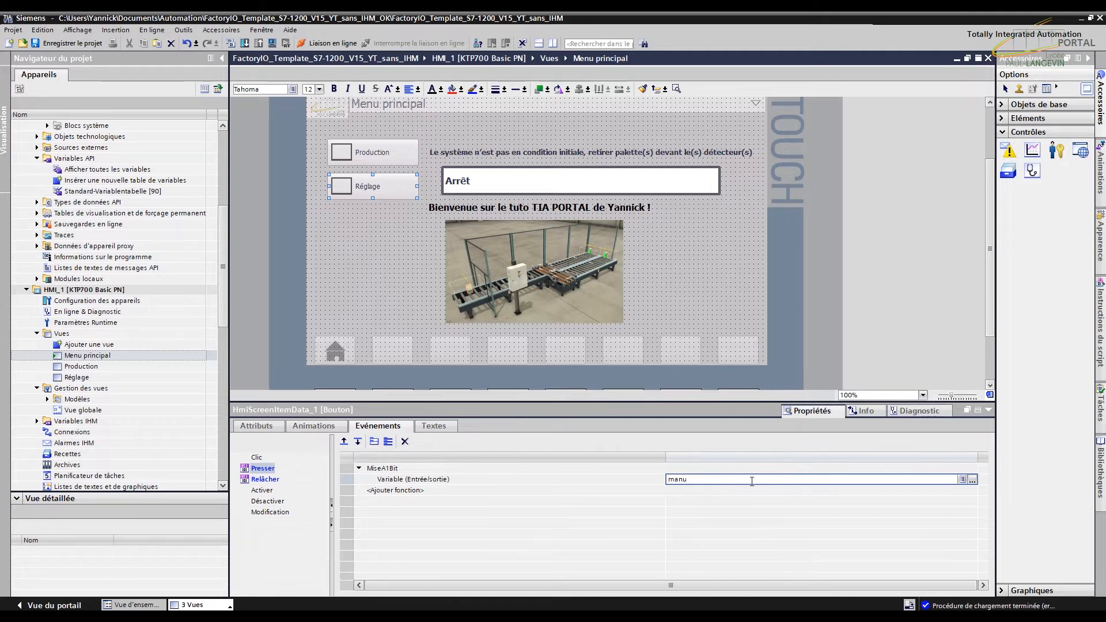
Step: Add the RAZBit function to the Relâcher event of the Réglage button, below ActiverVue
{"action": "left_click", "coordinate": [269, 480]}
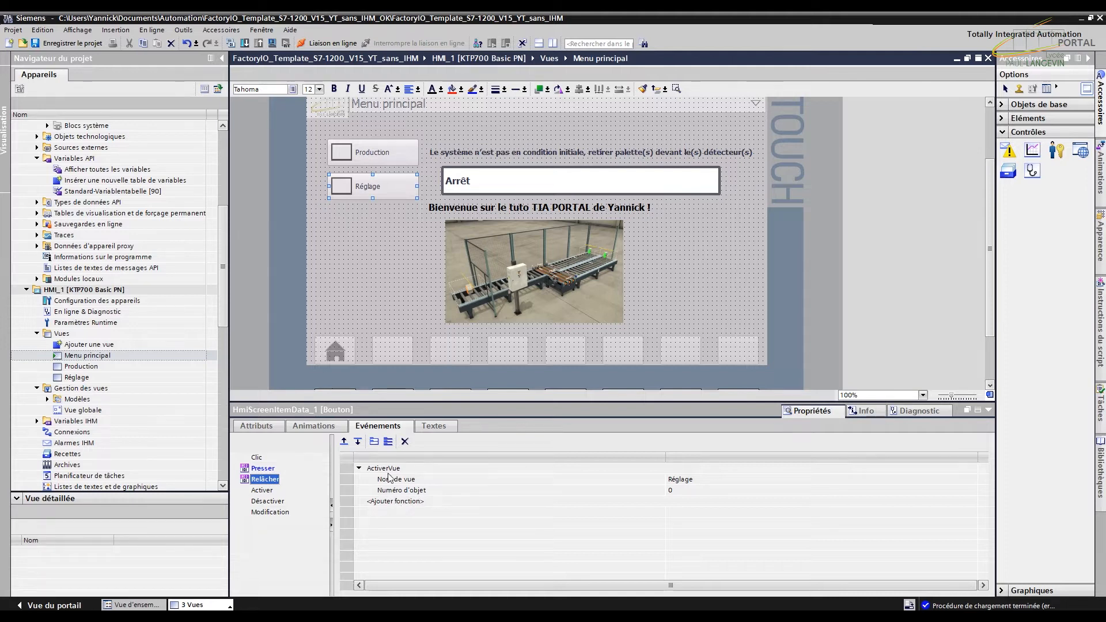
{"action": "left_click", "coordinate": [399, 503]}
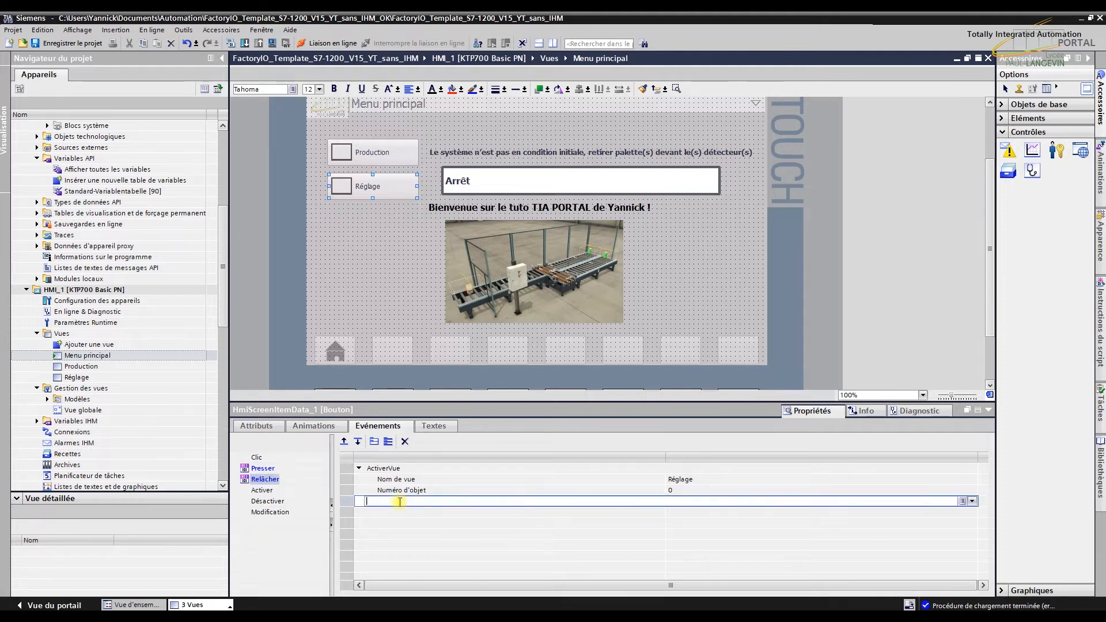
{"action": "type", "text": "mi"}
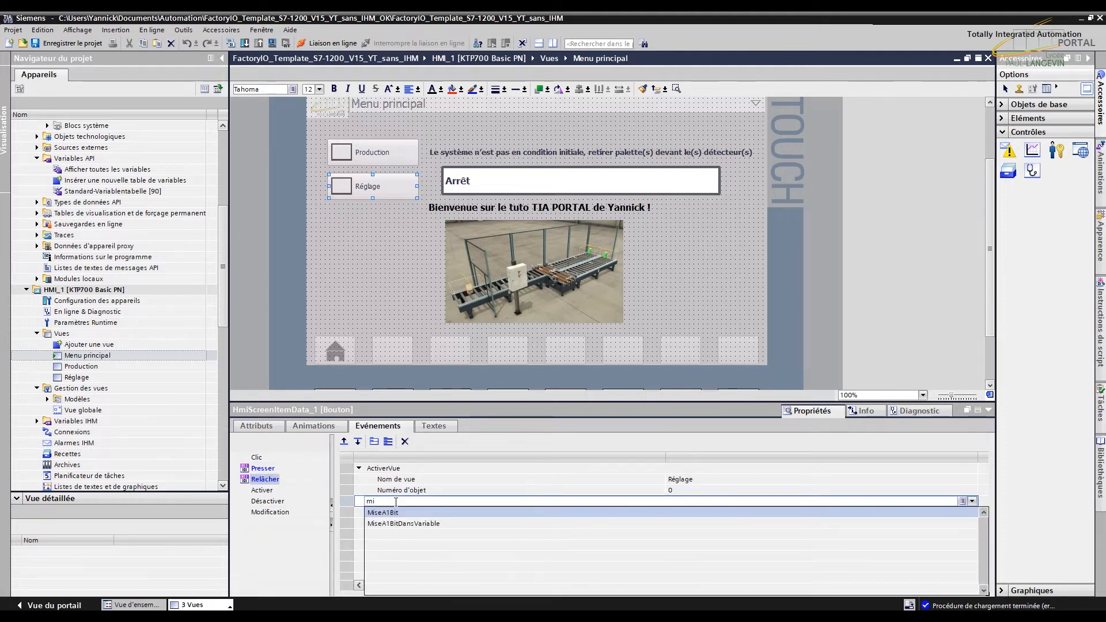
{"action": "type", "text": "se"}
{"action": "key", "text": "BackSpace"}
{"action": "key", "text": "BackSpace"}
{"action": "key", "text": "BackSpace"}
{"action": "key", "text": "BackSpace"}
{"action": "type", "text": "raz"}
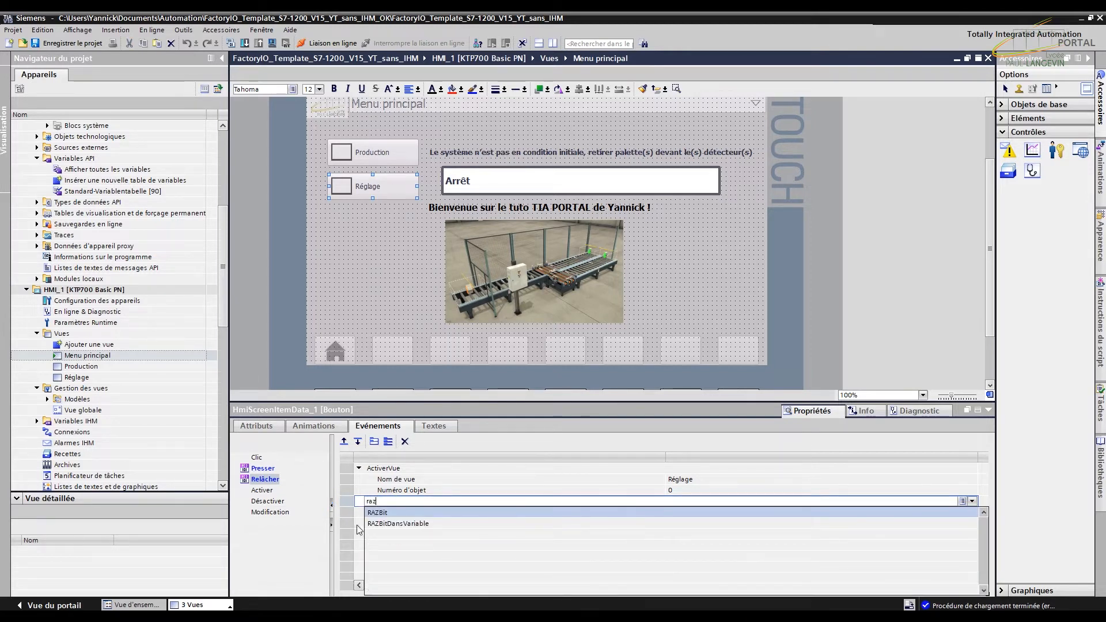
{"action": "left_click", "coordinate": [379, 512]}
Step: Assign the variable manu to the RAZBit function of the Réglage button
{"action": "left_click", "coordinate": [761, 511]}
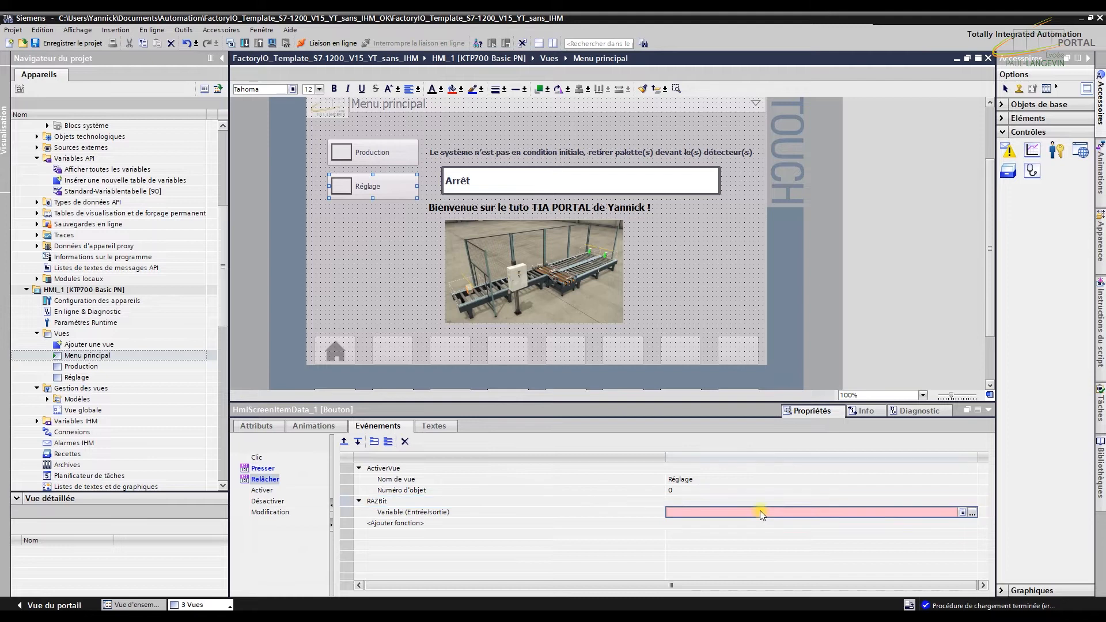
{"action": "type", "text": "manu"}
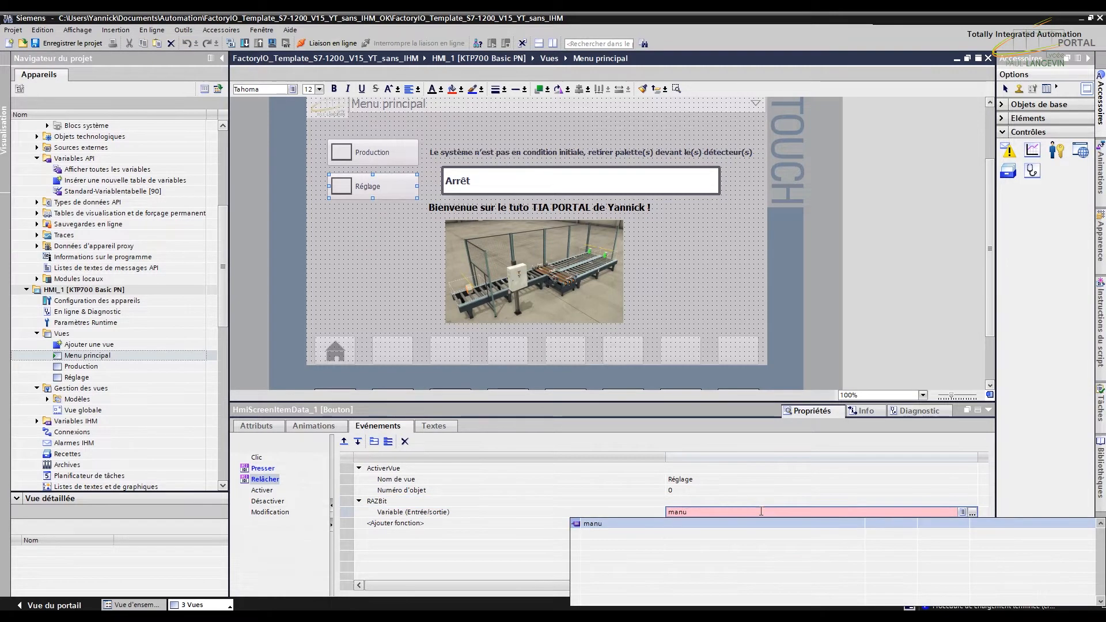
{"action": "left_click", "coordinate": [625, 523]}
{"action": "left_click", "coordinate": [603, 525]}
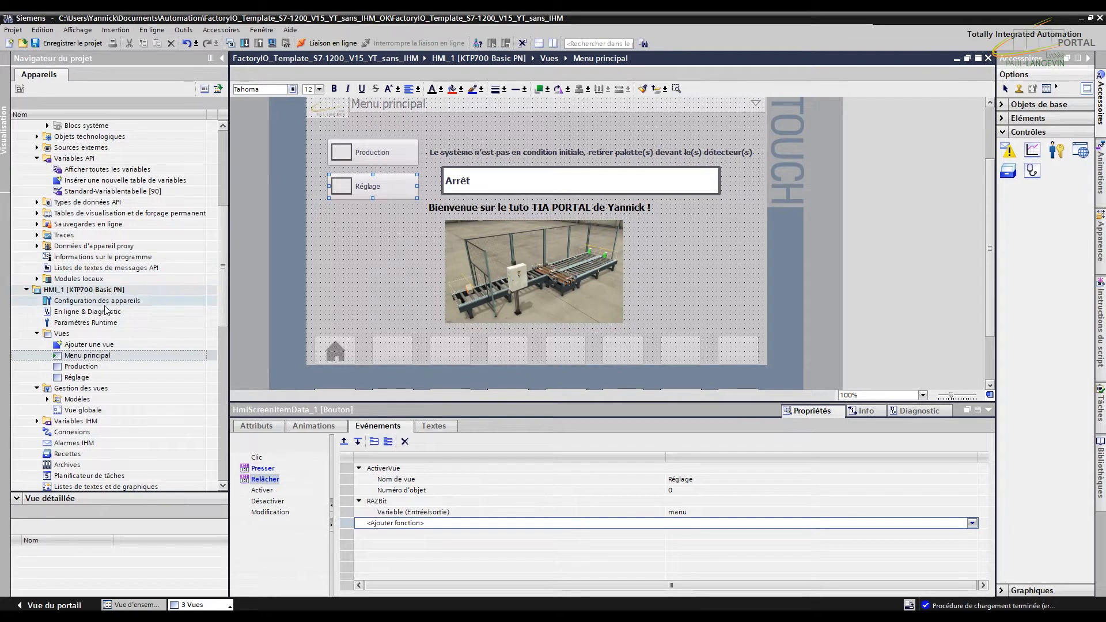
Step: Open the Réglage view and change the text of its Back button to "Retour"
{"action": "double_click", "coordinate": [77, 378]}
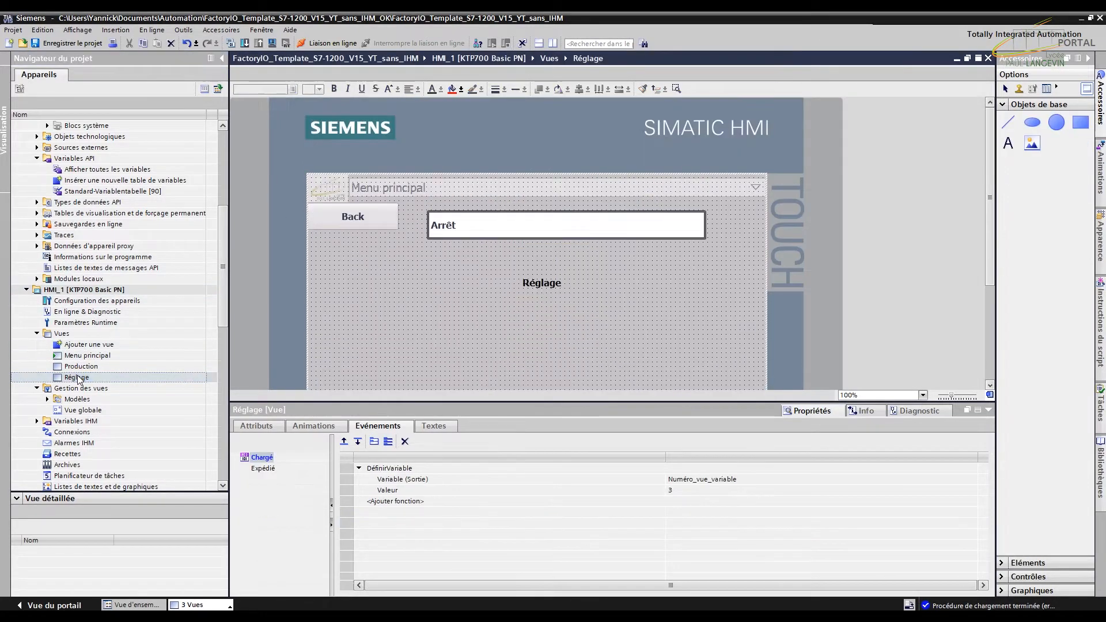
{"action": "left_click", "coordinate": [353, 217]}
{"action": "double_click", "coordinate": [353, 216]}
{"action": "type", "text": "Retour"}
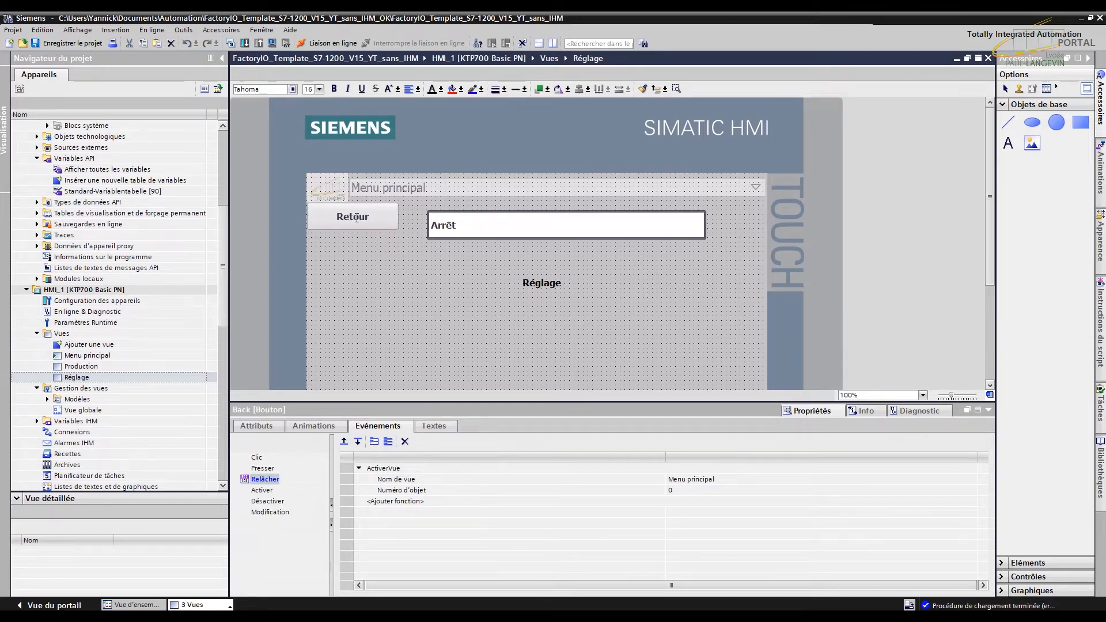
{"action": "left_click", "coordinate": [383, 256]}
{"action": "left_click", "coordinate": [362, 214]}
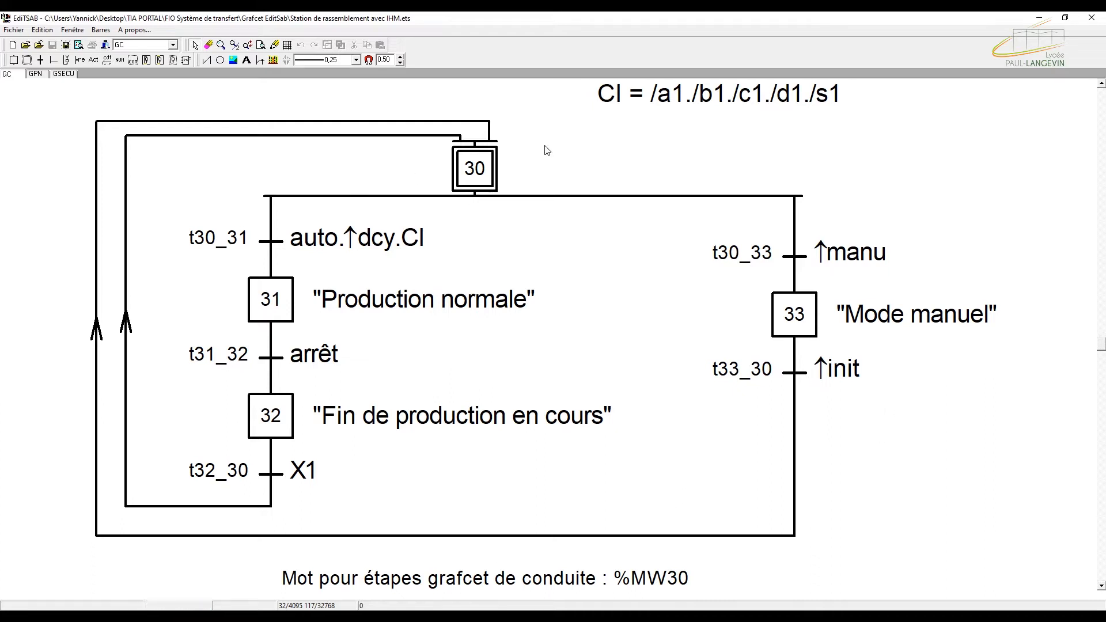
Step: Return from the Grafcet to TIA Portal and extend the Retour button's text to "Retour et init"
{"action": "left_click", "coordinate": [1039, 17]}
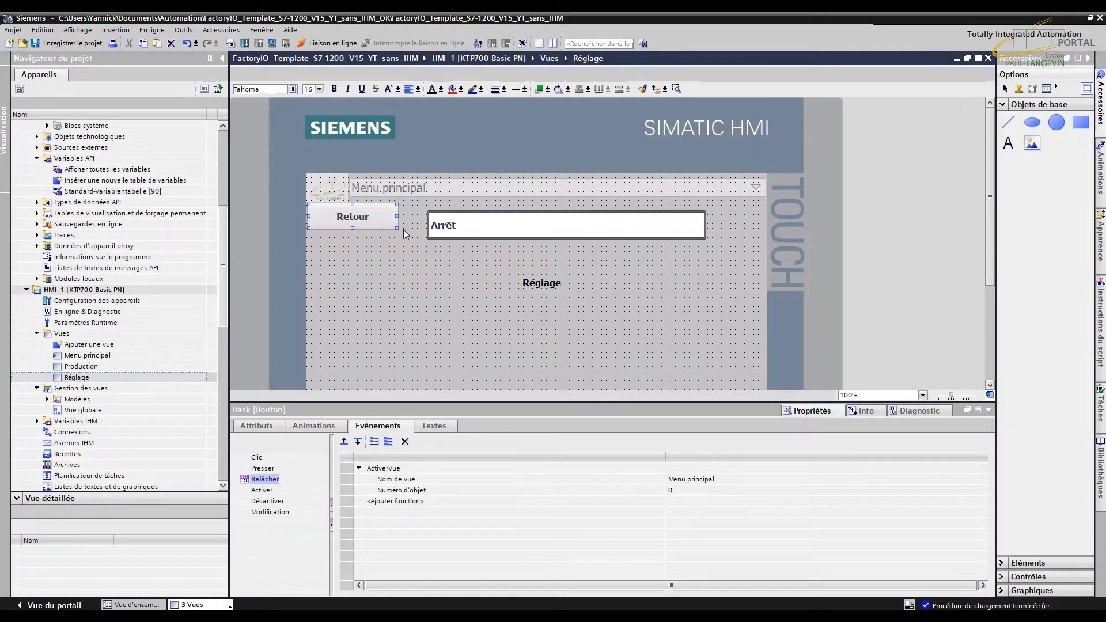
{"action": "double_click", "coordinate": [363, 220]}
{"action": "left_click", "coordinate": [368, 221]}
{"action": "type", "text": "et init"}
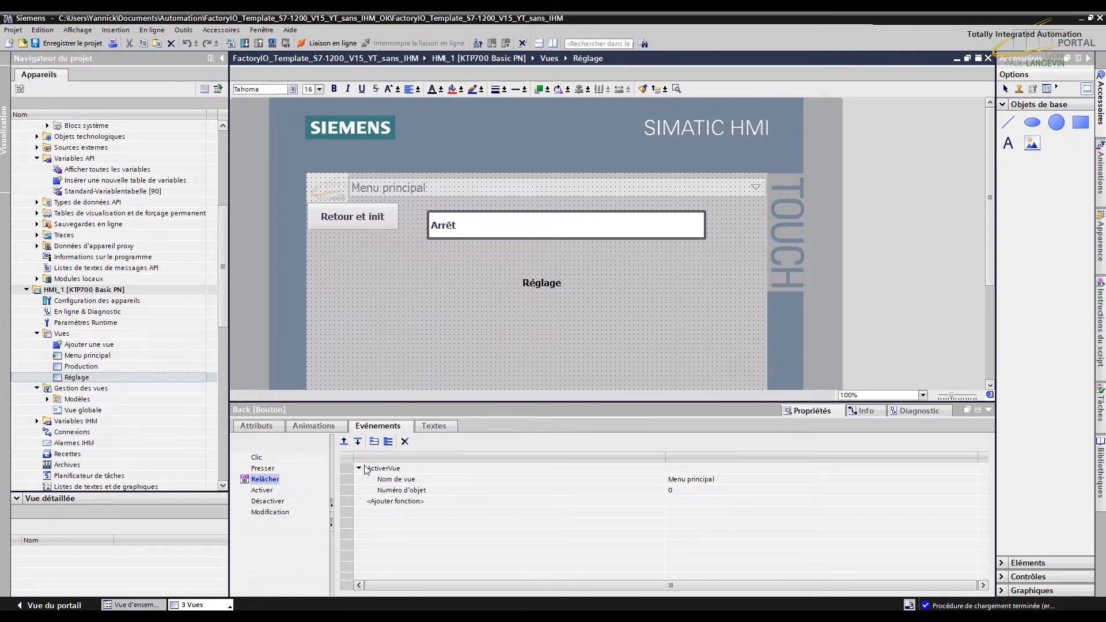
Step: Add a MiseA1Bit function on the PLC variable init to the Presser event of the "Retour et init" button
{"action": "left_click", "coordinate": [270, 467]}
{"action": "left_click", "coordinate": [429, 472]}
{"action": "type", "text": "mise"}
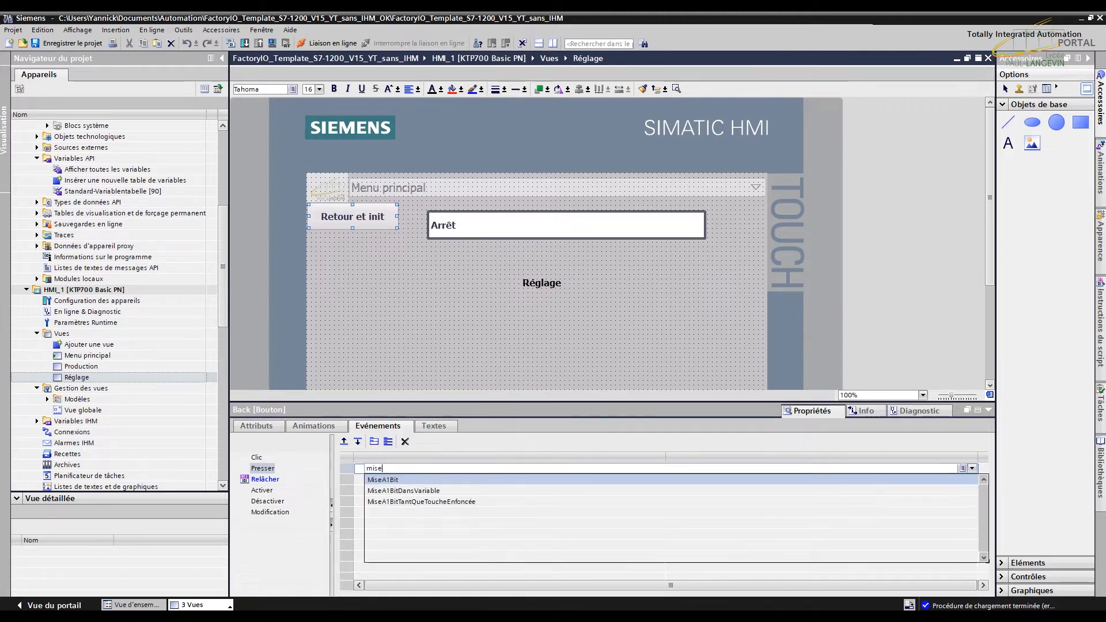
{"action": "left_click", "coordinate": [442, 479]}
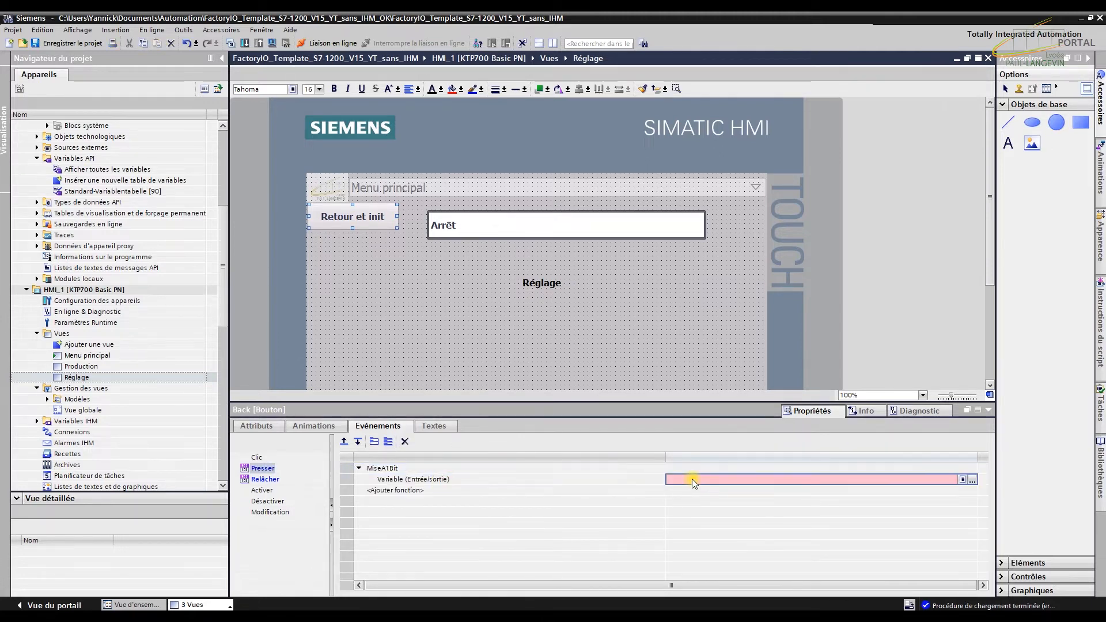
{"action": "left_click", "coordinate": [972, 482]}
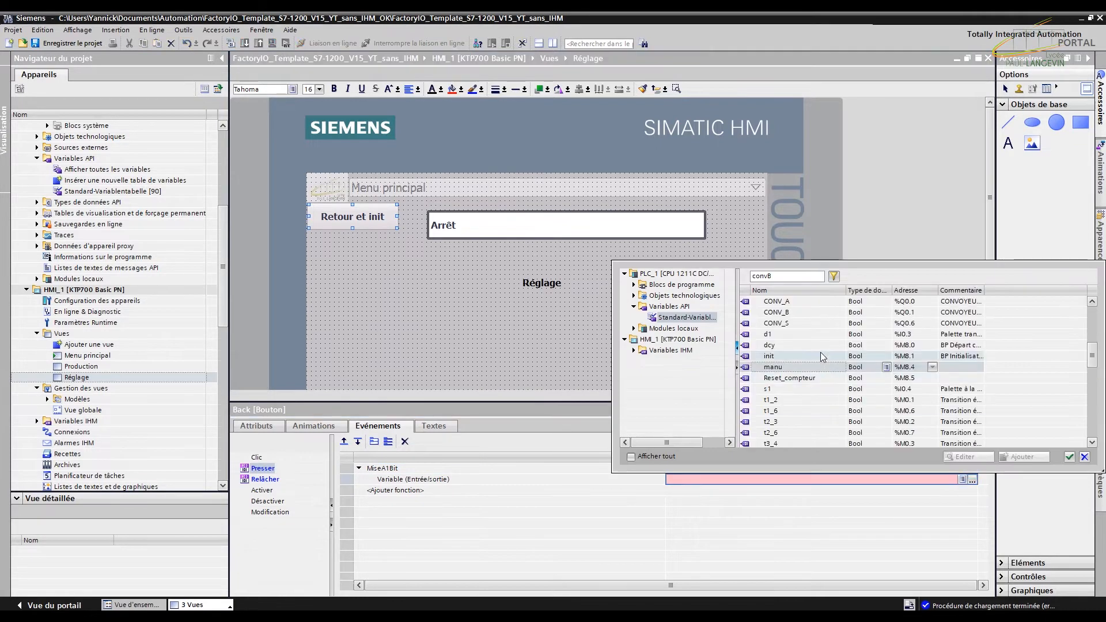
{"action": "double_click", "coordinate": [779, 356]}
{"action": "left_click", "coordinate": [755, 493]}
Step: Add a RAZBit function on the variable init to the Relâcher event of the "Retour et init" button
{"action": "left_click", "coordinate": [265, 480]}
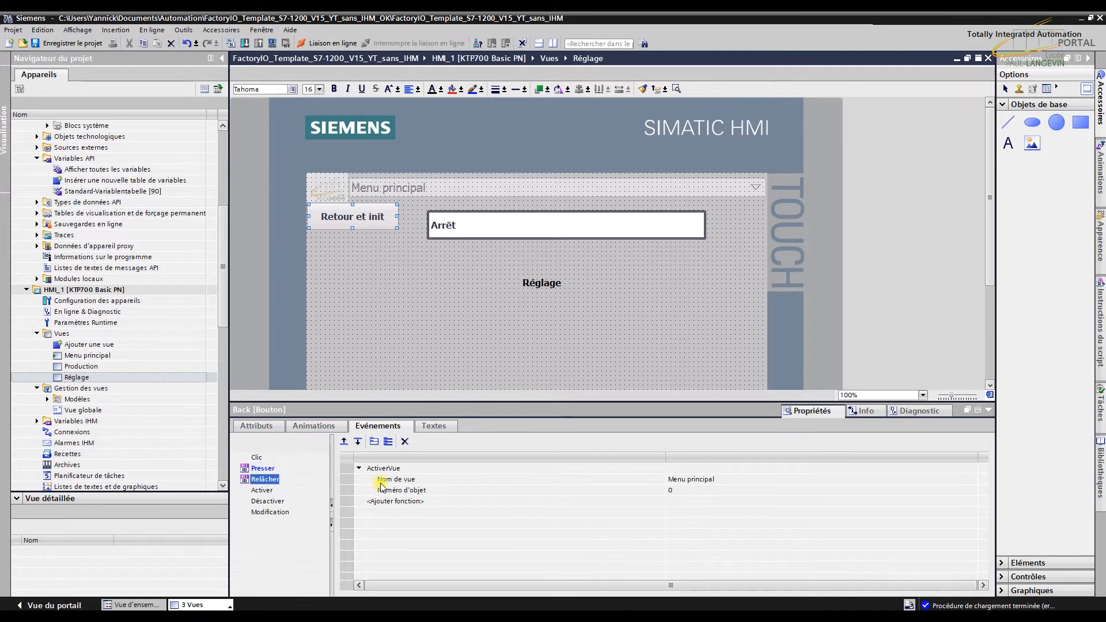
{"action": "left_click", "coordinate": [403, 501]}
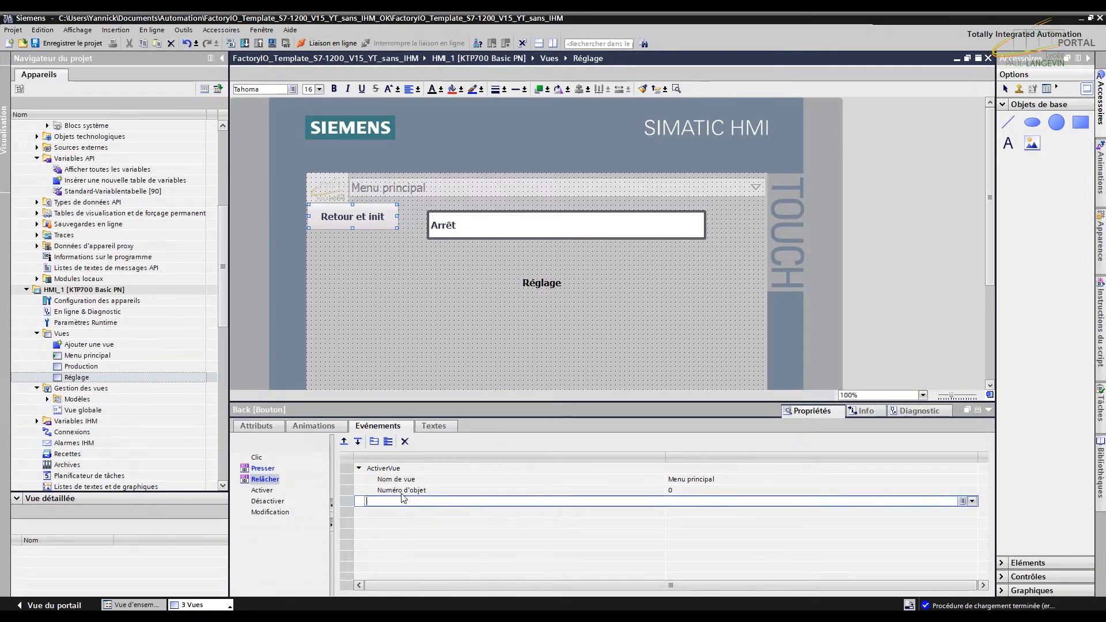
{"action": "type", "text": "raz"}
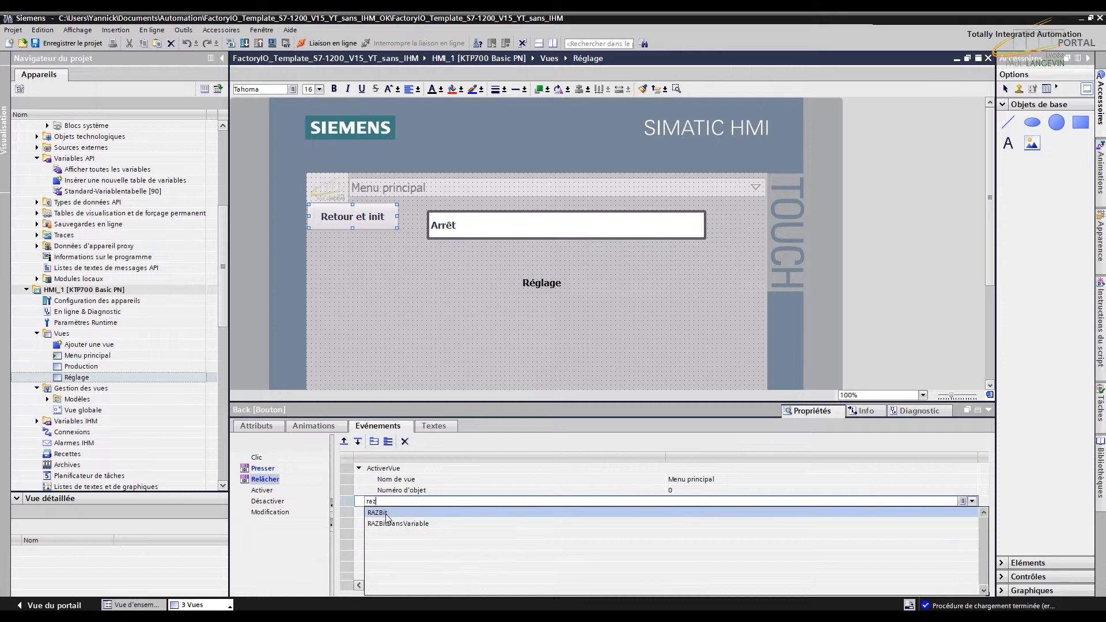
{"action": "left_click", "coordinate": [387, 512]}
{"action": "left_click", "coordinate": [697, 512]}
{"action": "type", "text": "init"}
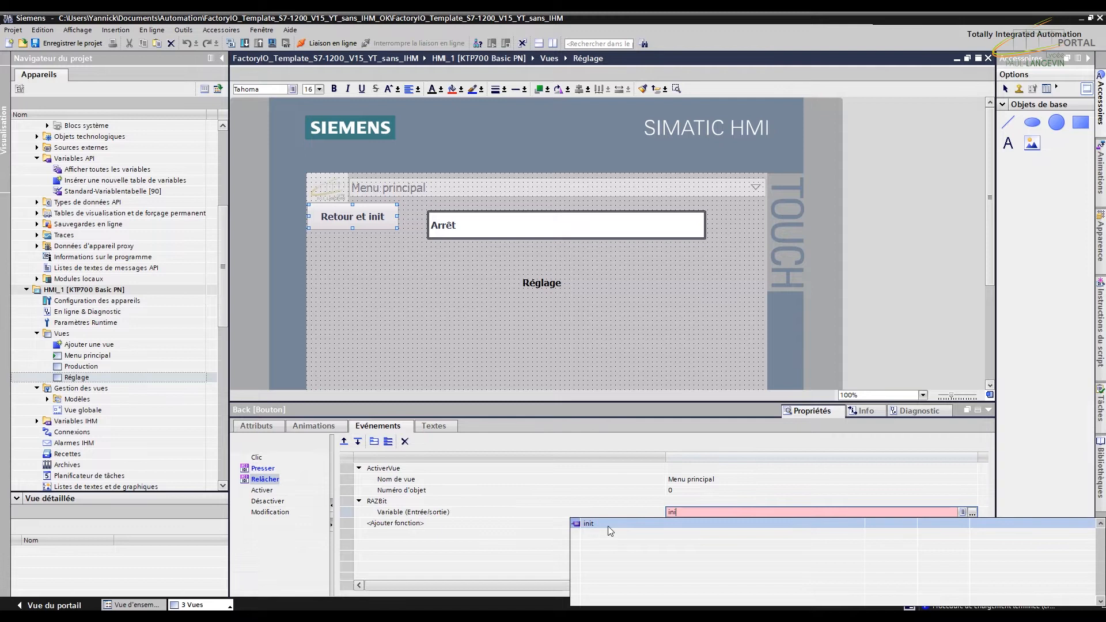
{"action": "left_click", "coordinate": [607, 525]}
{"action": "left_click", "coordinate": [631, 481]}
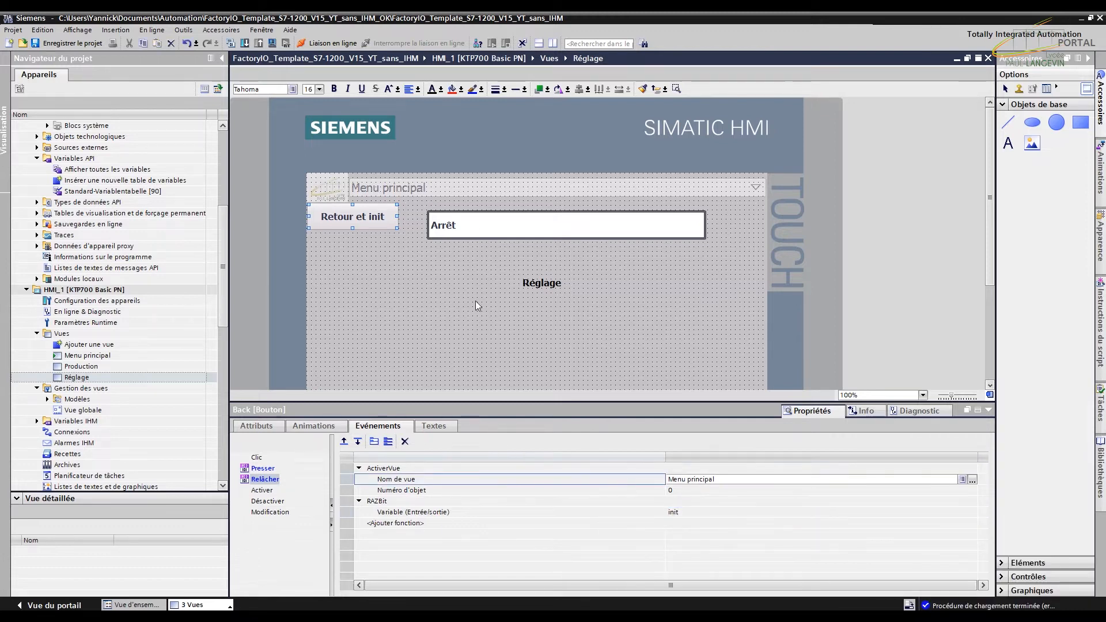
Step: Change the "Réglage" text field to "mode Réglage" and move it up just below the Arrêt field
{"action": "left_click", "coordinate": [526, 282]}
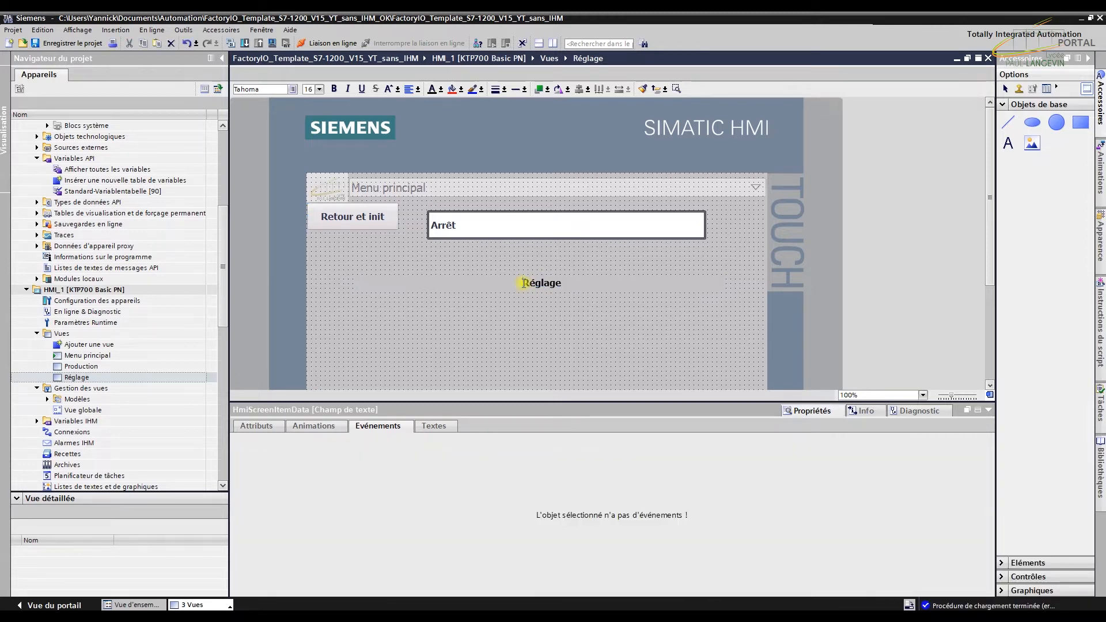
{"action": "type", "text": "mode"}
{"action": "left_click_drag", "start_coordinate": [563, 290], "coordinate": [562, 264]}
{"action": "left_click", "coordinate": [558, 228]}
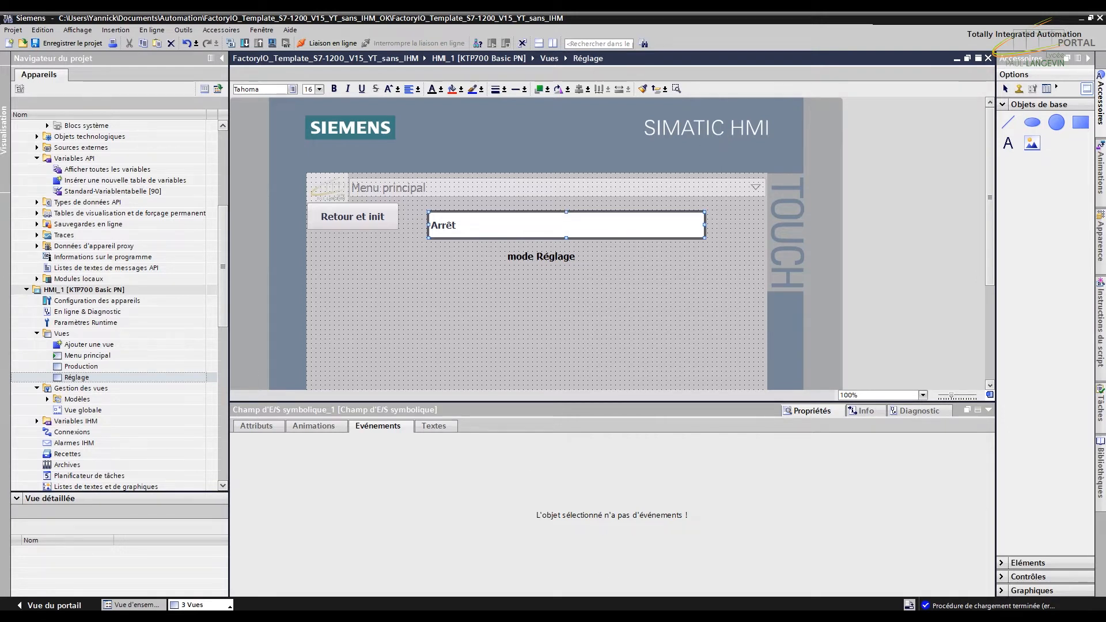
Step: Consult the control Grafcet in EdiTSAB, return to TIA Portal and display all variables of PLC_1
{"action": "key", "text": "alt+Tab"}
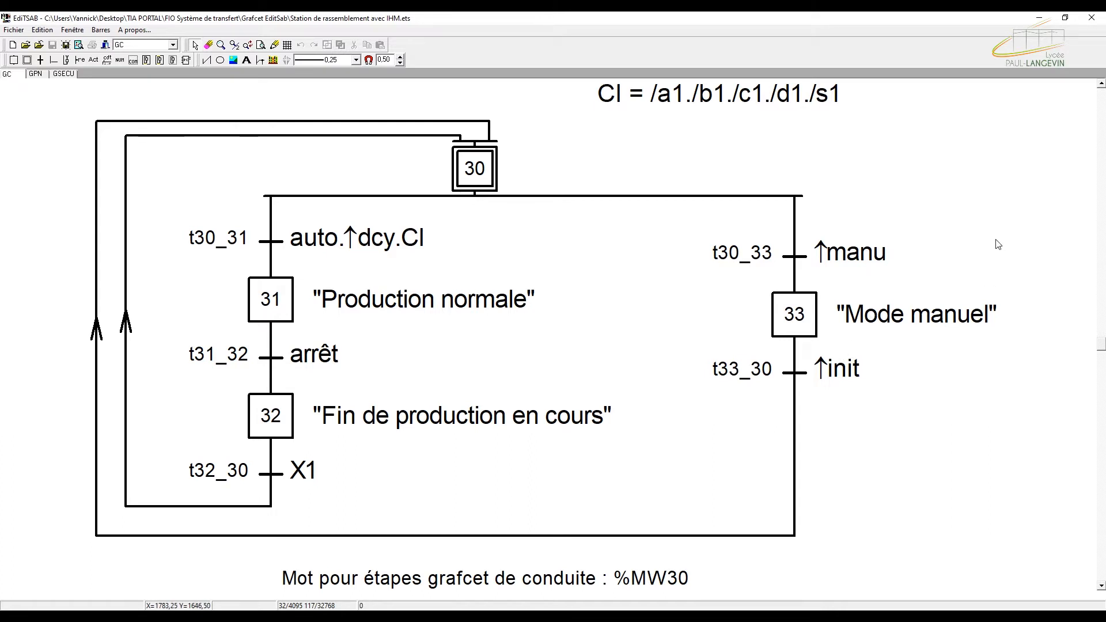
{"action": "left_click", "coordinate": [1040, 18]}
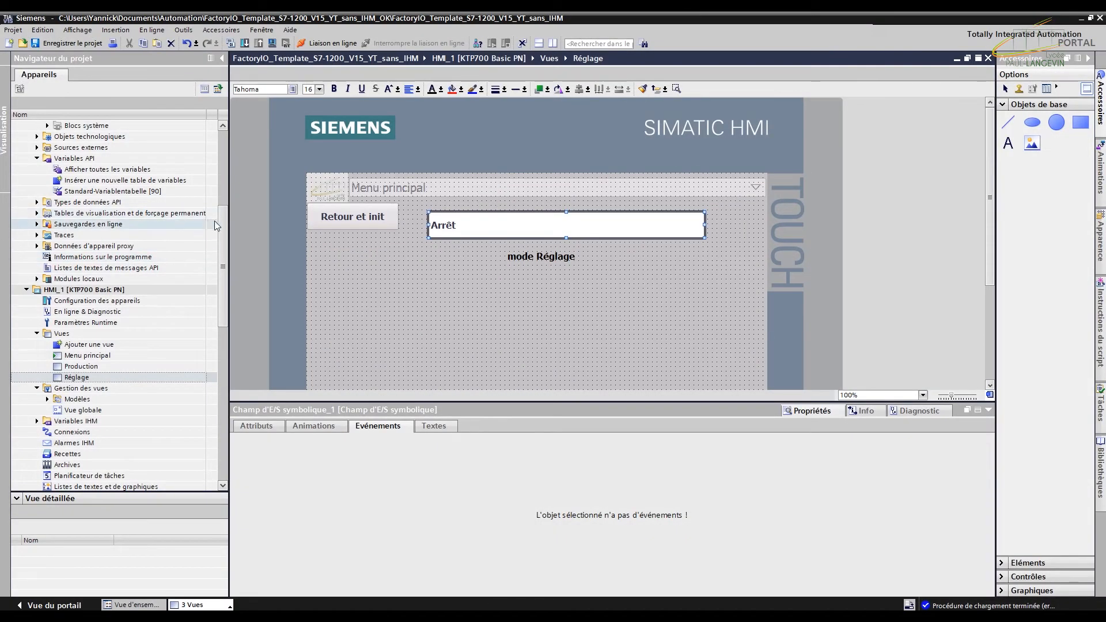
{"action": "left_click_drag", "start_coordinate": [224, 213], "coordinate": [229, 160]}
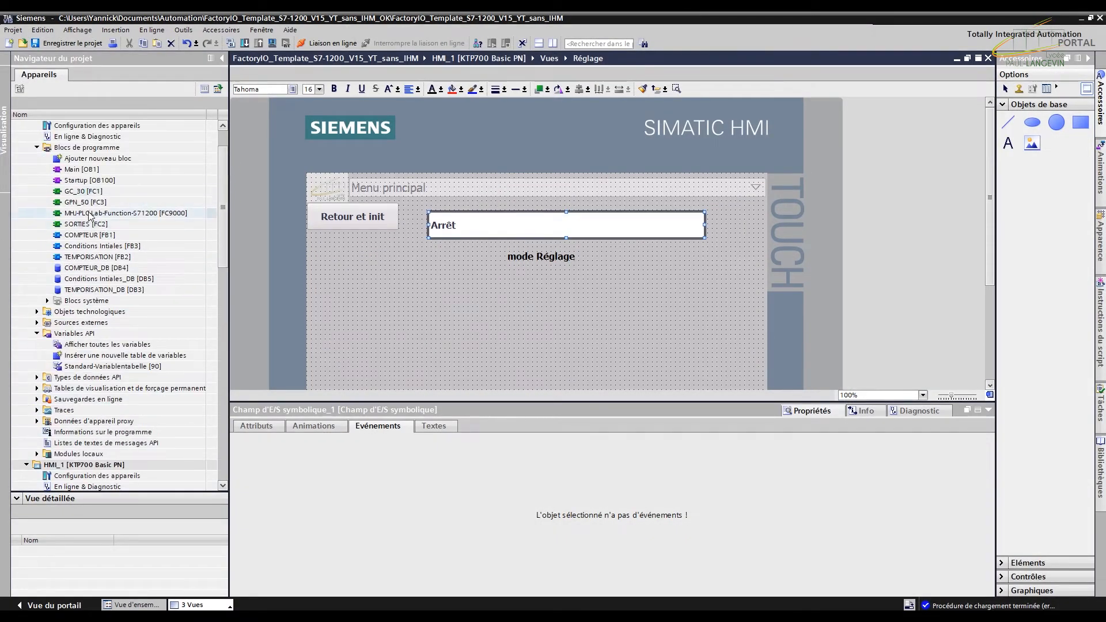
{"action": "left_click", "coordinate": [84, 148]}
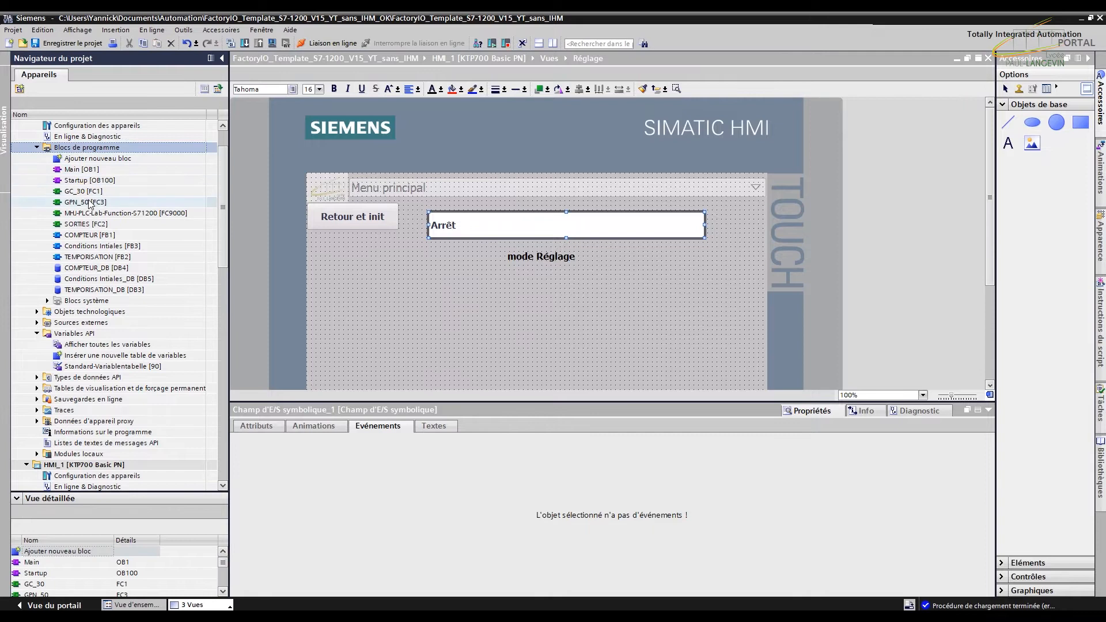
{"action": "scroll", "coordinate": [90, 202], "scroll_direction": "up", "scroll_amount": 1}
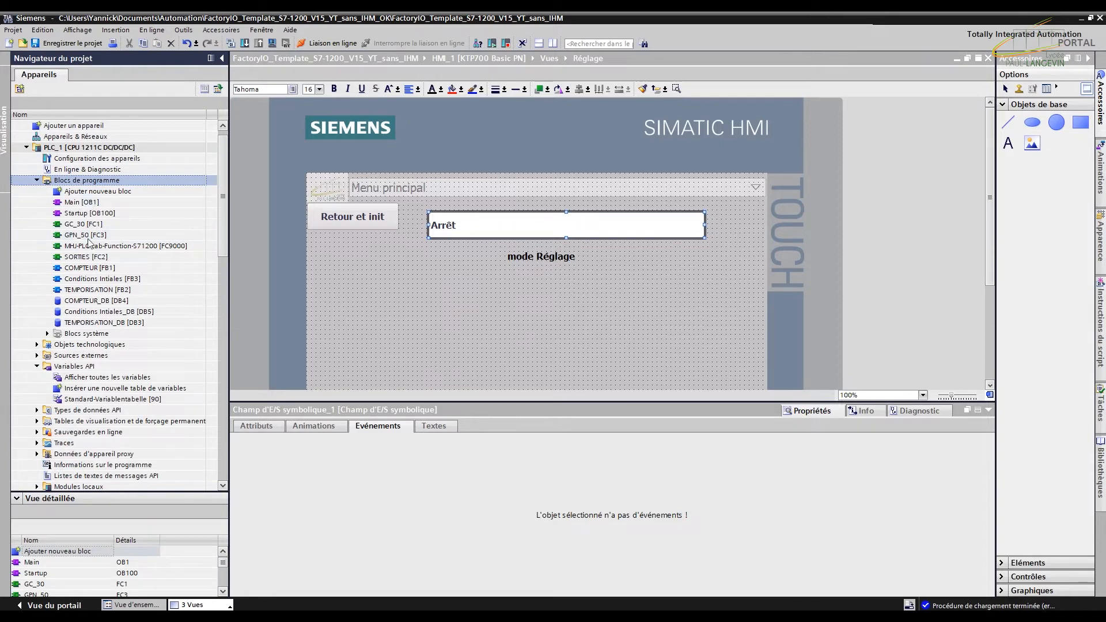
{"action": "double_click", "coordinate": [106, 378]}
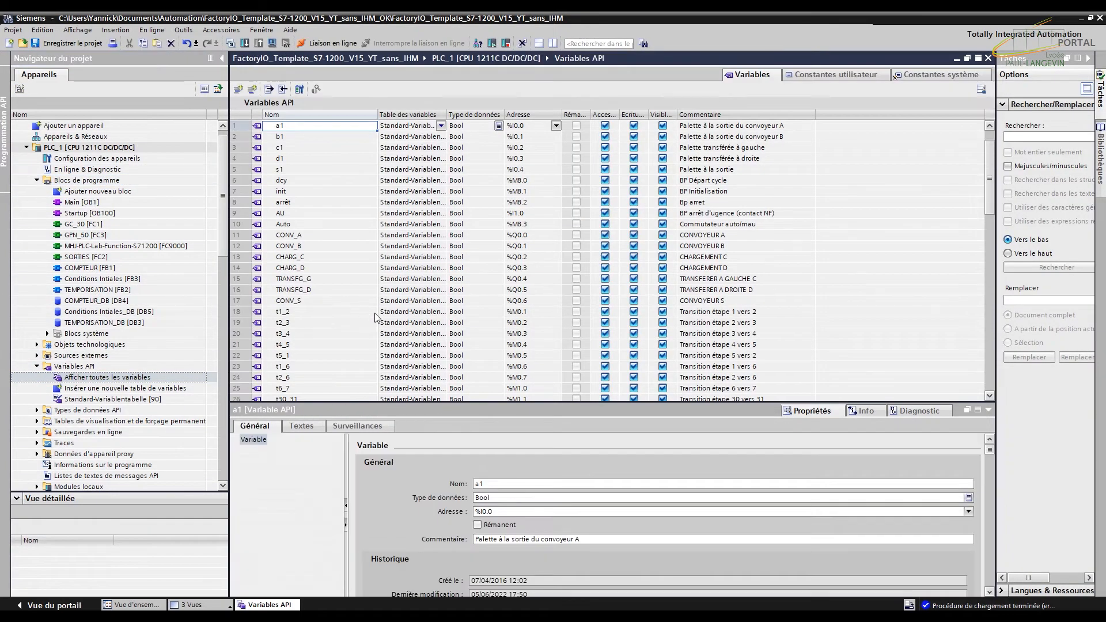
Step: Add a Bool variable named CONVA_manu at address %M8.6 at the end of the PLC variable table
{"action": "scroll", "coordinate": [375, 313], "scroll_direction": "down", "scroll_amount": 14}
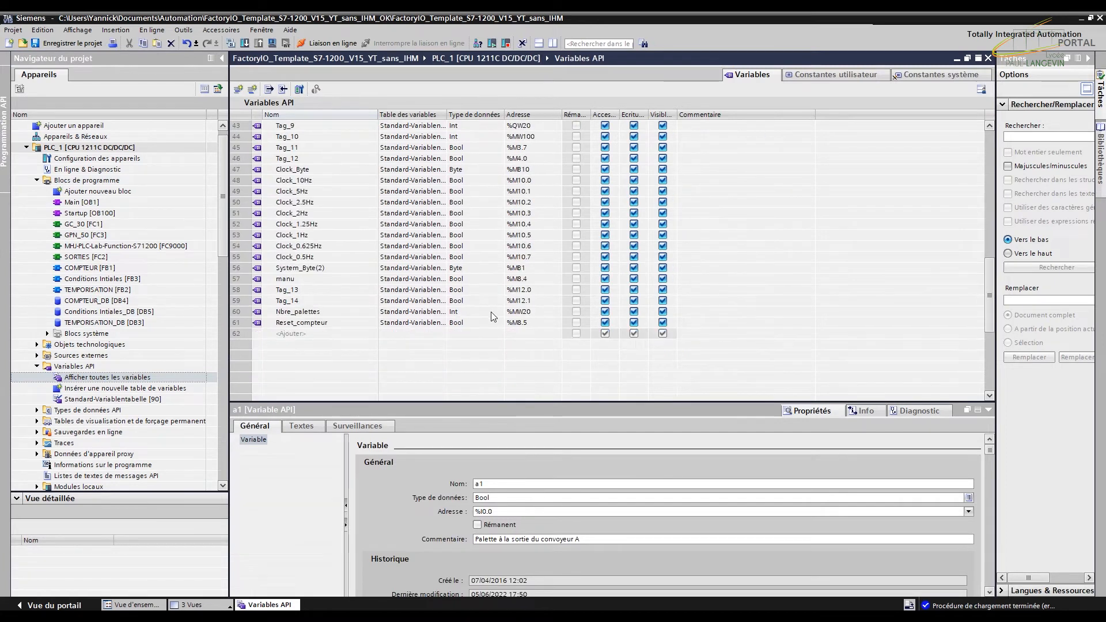
{"action": "left_click", "coordinate": [530, 333]}
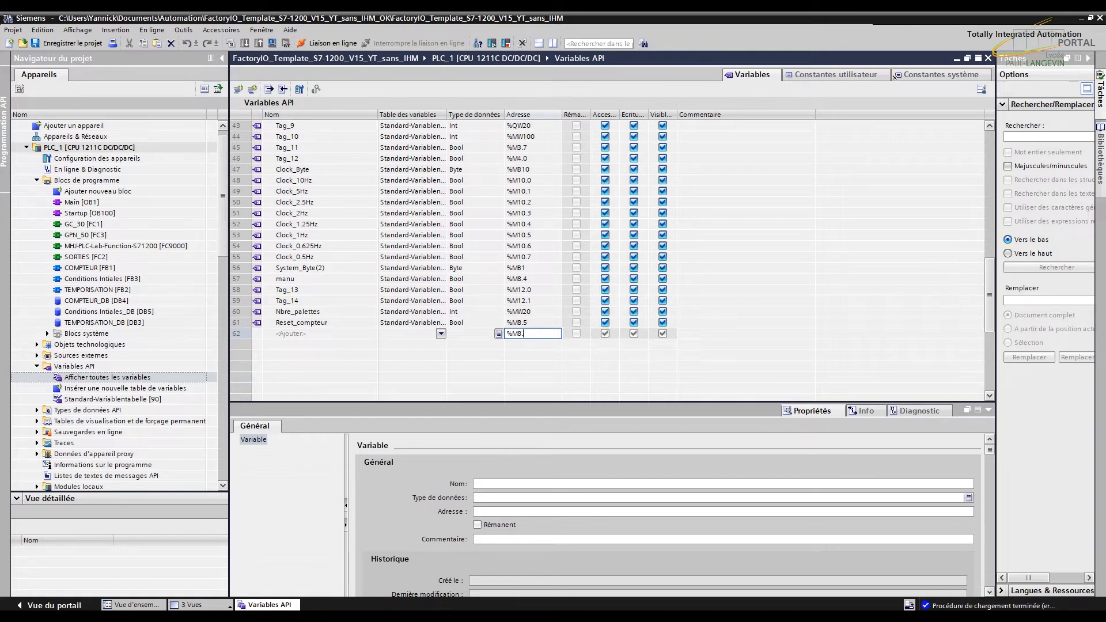
{"action": "left_click", "coordinate": [296, 338]}
{"action": "type", "text": "CPT"}
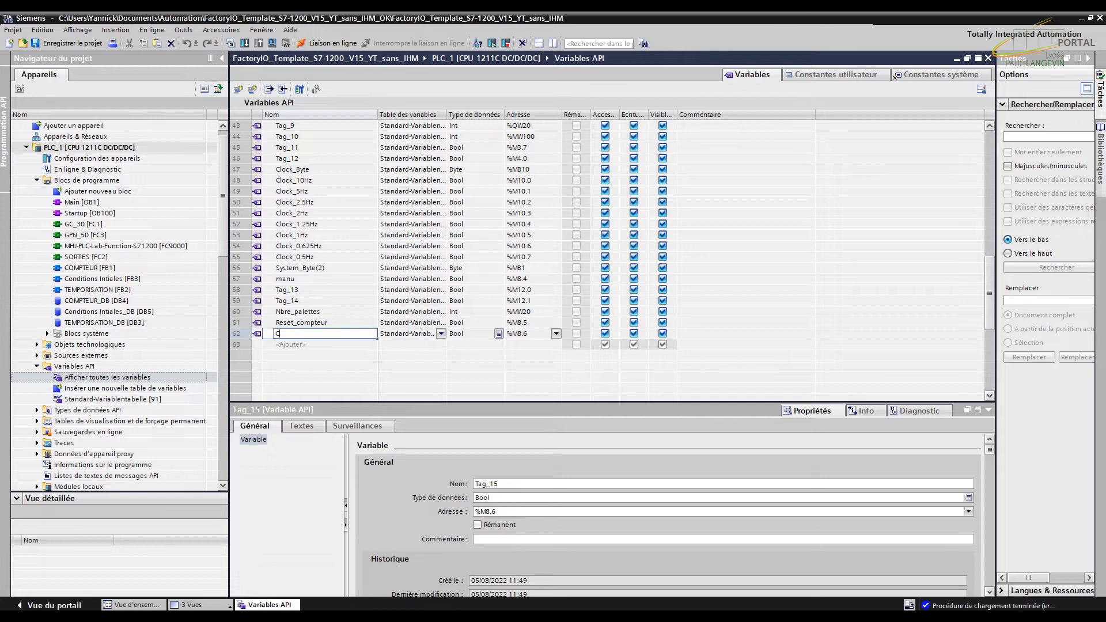
{"action": "key", "text": "BackSpace"}
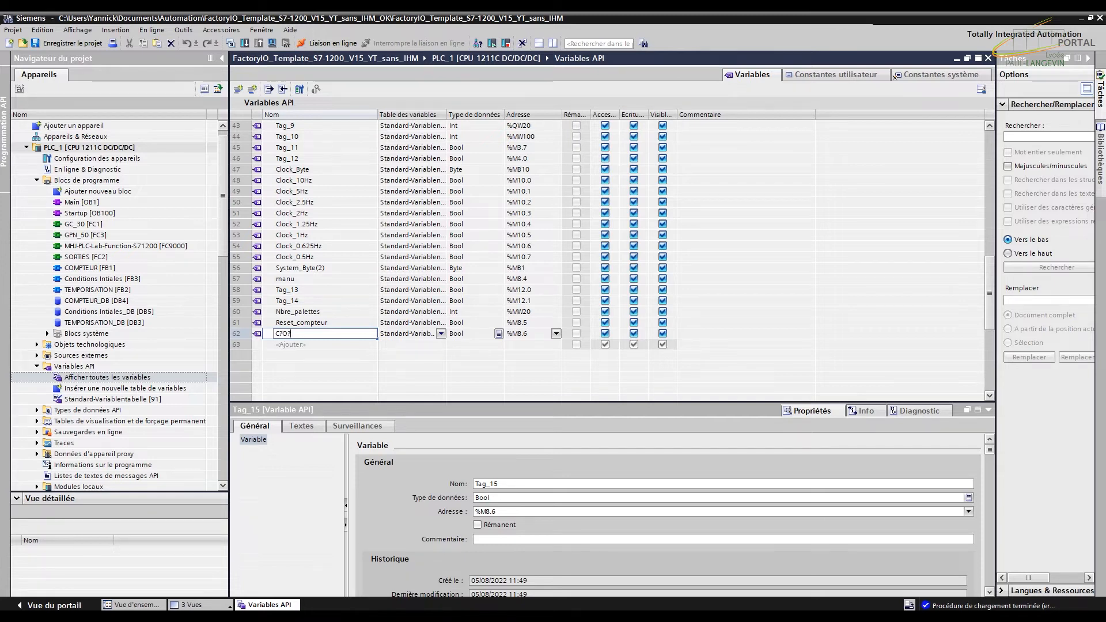
{"action": "key", "text": "BackSpace"}
{"action": "key", "text": "BackSpace"}
{"action": "type", "text": "o,"}
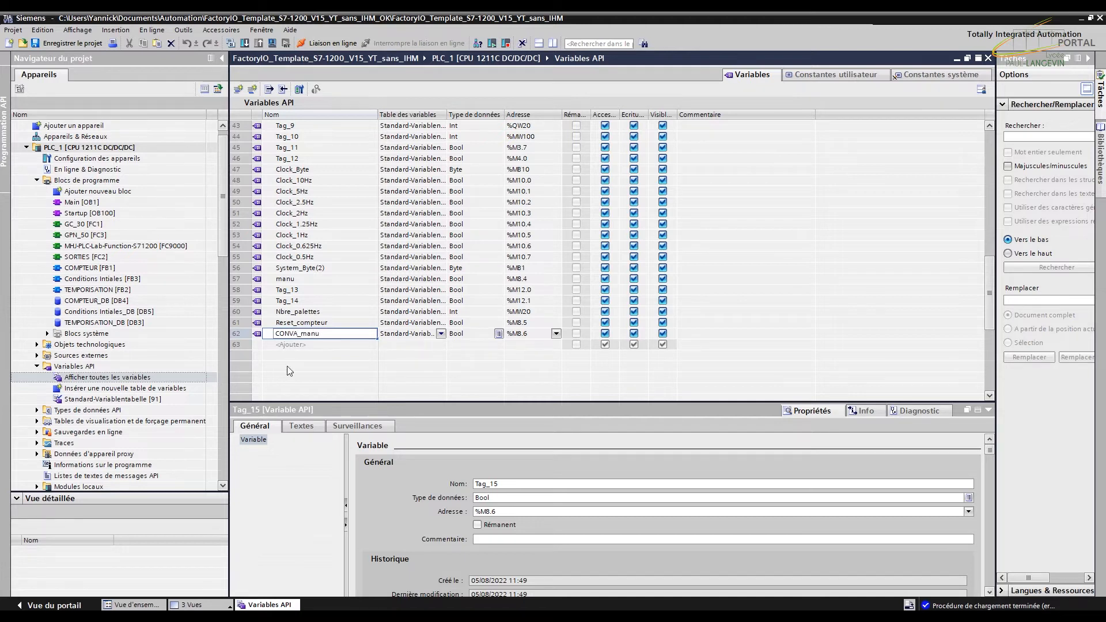
Step: Enter the comment "convoyeur A en mode manuel" for the variable CONVA_manu
{"action": "left_click", "coordinate": [692, 337]}
{"action": "type", "text": "co voyeur"}
{"action": "key", "text": "BackSpace"}
{"action": "key", "text": "BackSpace"}
{"action": "key", "text": "BackSpace"}
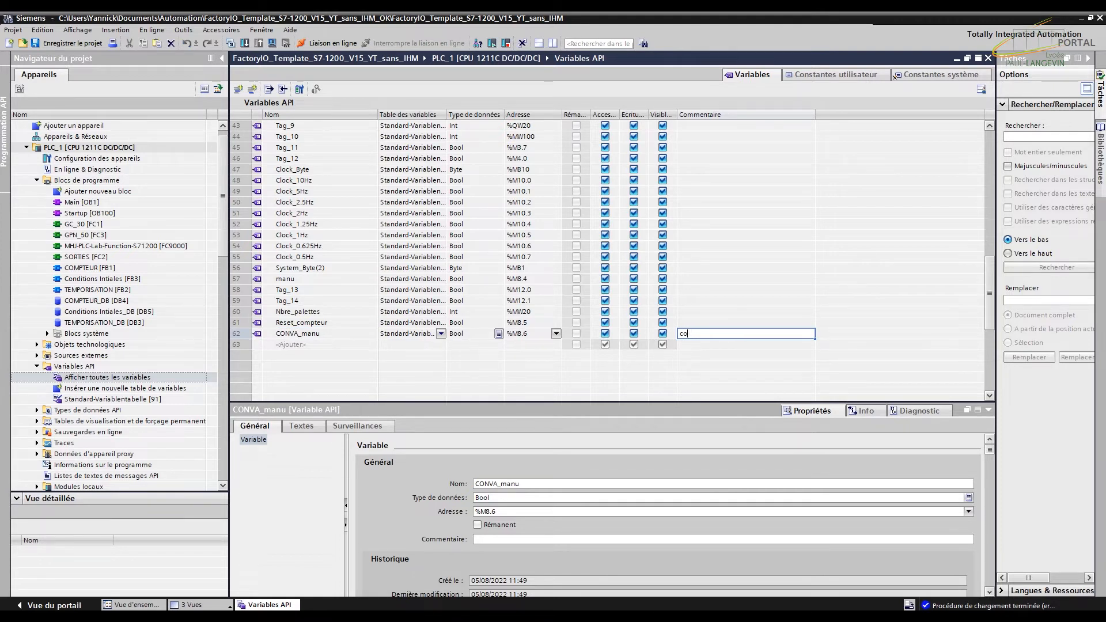
{"action": "type", "text": "v"}
{"action": "type", "text": "ode manuel"}
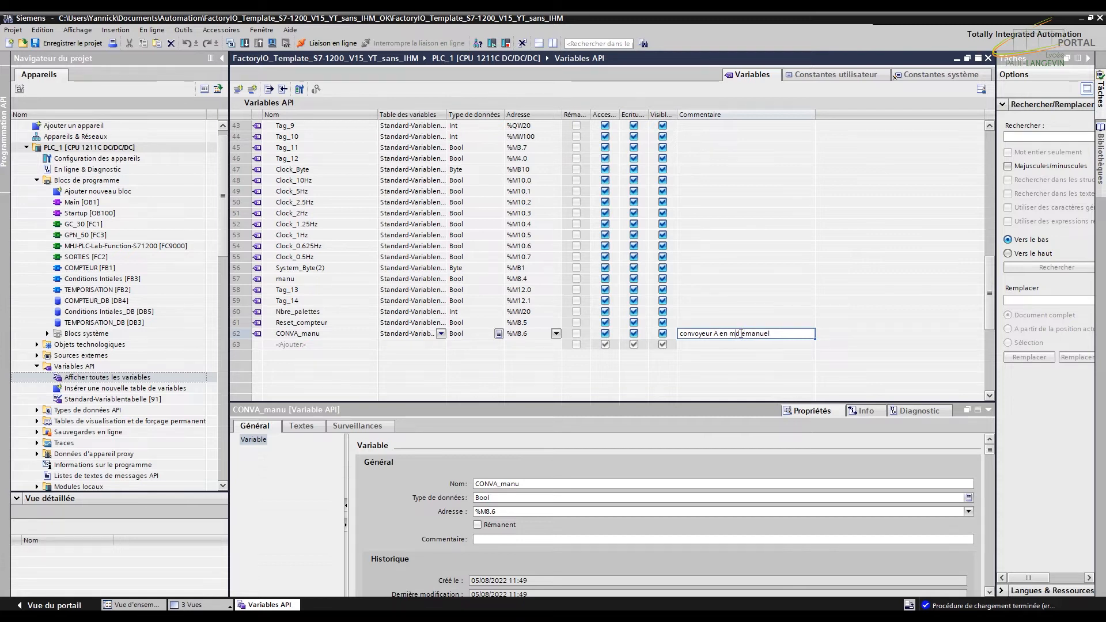
{"action": "key", "text": "Right"}
{"action": "key", "text": "Right"}
{"action": "key", "text": "Right"}
{"action": "key", "text": "BackSpace"}
Step: Create two more variables below CONVA_manu by copying its comment into the next two empty rows
{"action": "left_click_drag", "start_coordinate": [778, 337], "coordinate": [661, 331]}
{"action": "key", "text": "ctrl+c"}
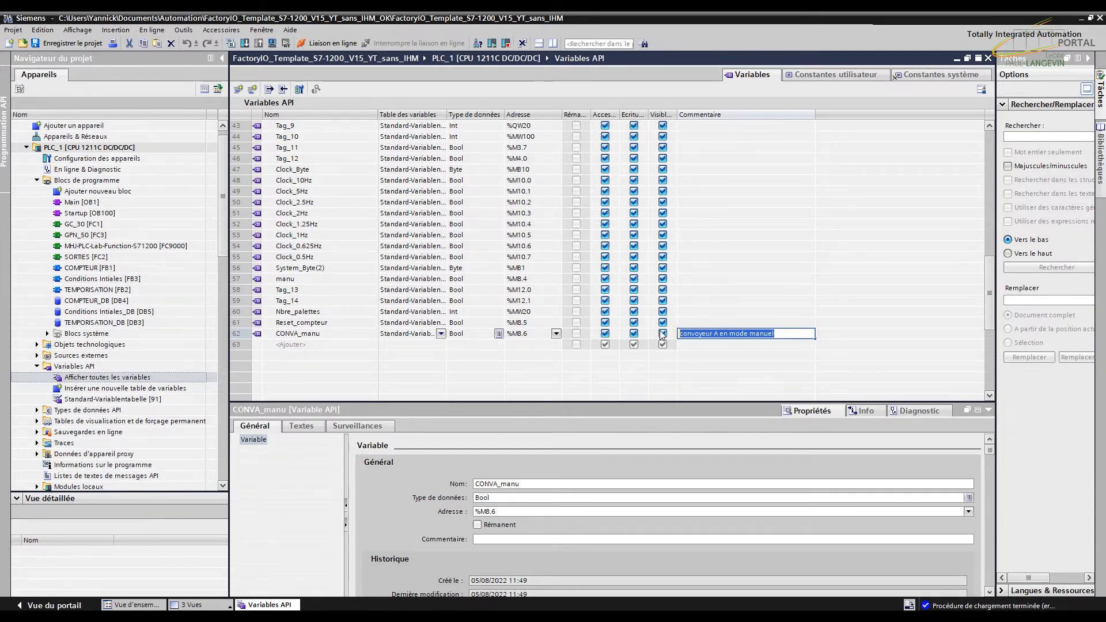
{"action": "left_click", "coordinate": [713, 346]}
{"action": "right_click", "coordinate": [715, 351]}
{"action": "left_click", "coordinate": [735, 374]}
{"action": "left_click", "coordinate": [706, 355]}
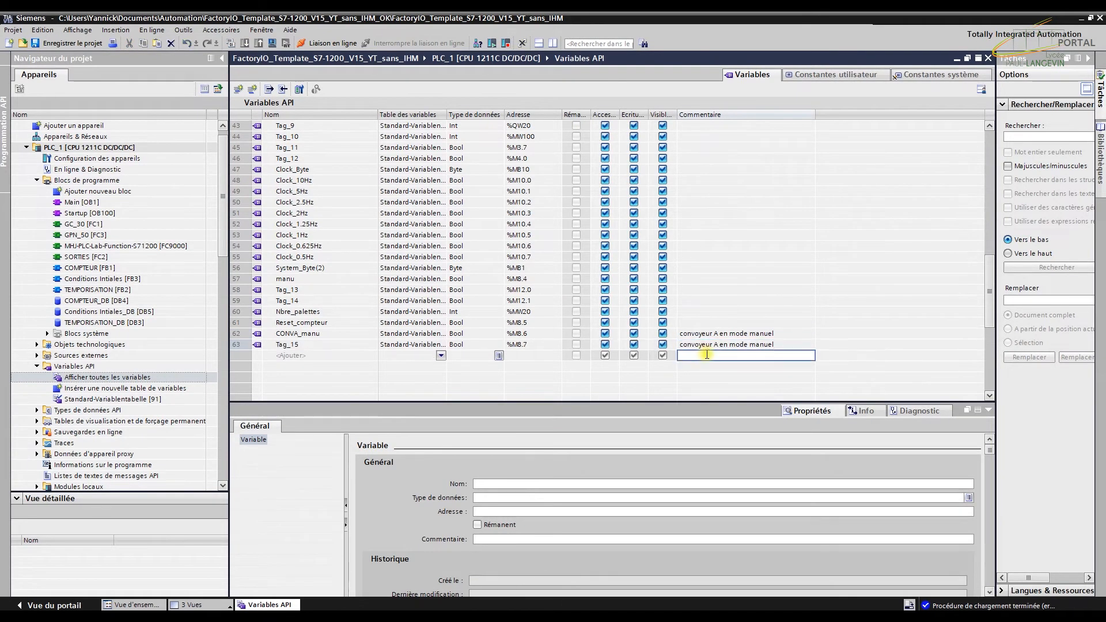
{"action": "right_click", "coordinate": [706, 355]}
{"action": "left_click", "coordinate": [726, 379]}
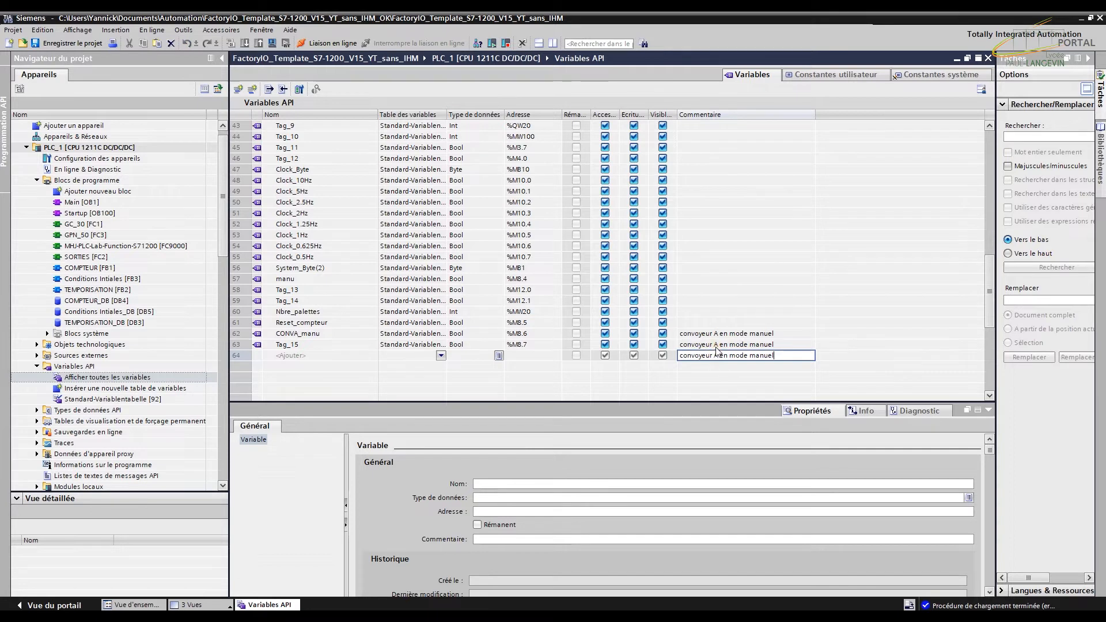
Step: Change the comments of the two new variables to "convoyeur B en mode manuel" and "CHARG C en mode manuel"
{"action": "left_click", "coordinate": [717, 346]}
{"action": "double_click", "coordinate": [716, 345]}
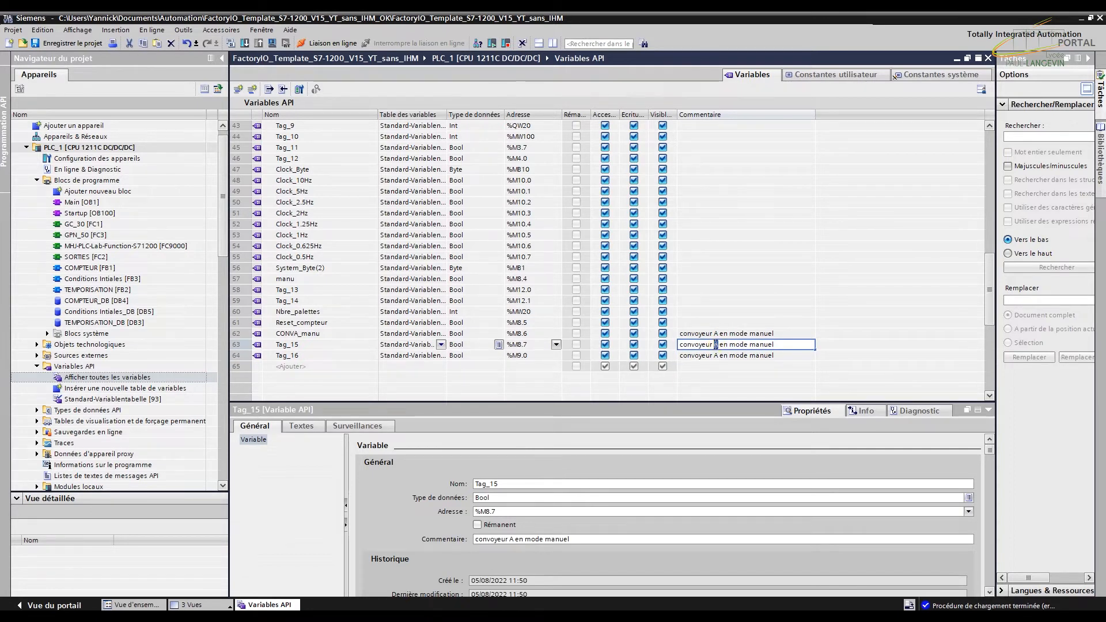
{"action": "type", "text": "B"}
{"action": "left_click", "coordinate": [717, 356]}
{"action": "left_click_drag", "start_coordinate": [718, 355], "coordinate": [672, 360]}
{"action": "type", "text": "CHARG"}
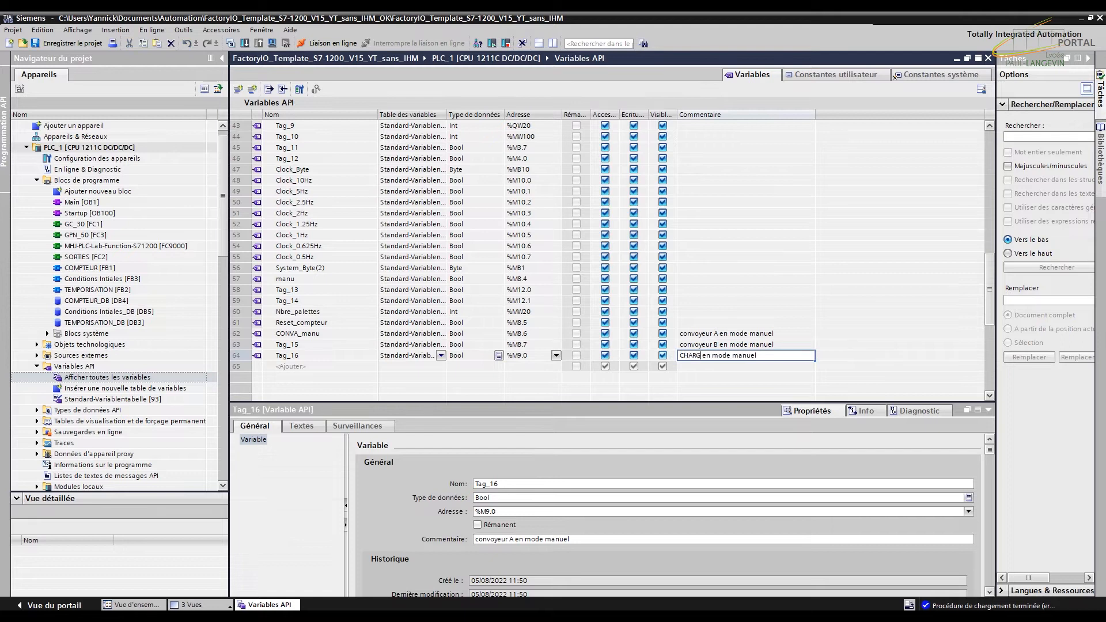
{"action": "type", "text": " C"}
{"action": "key", "text": "Return"}
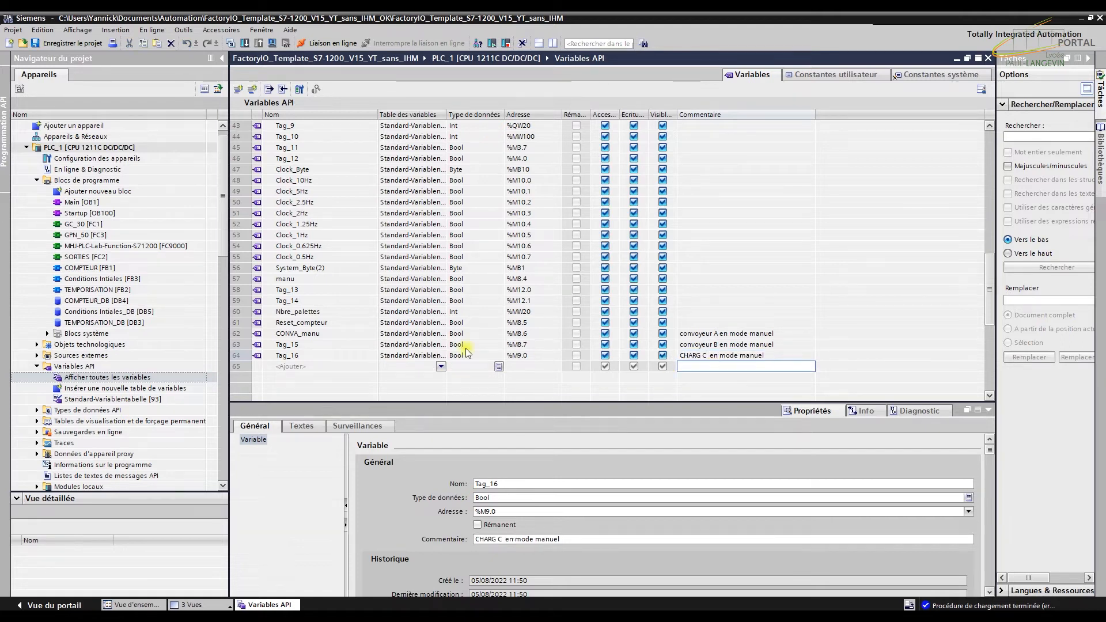
Step: Copy the name CONVA_manu to the %M8.7 variable and change it to CONVB_manu
{"action": "double_click", "coordinate": [313, 334]}
{"action": "key", "text": "ctrl+c"}
{"action": "right_click", "coordinate": [315, 336]}
{"action": "left_click", "coordinate": [328, 351]}
{"action": "double_click", "coordinate": [305, 344]}
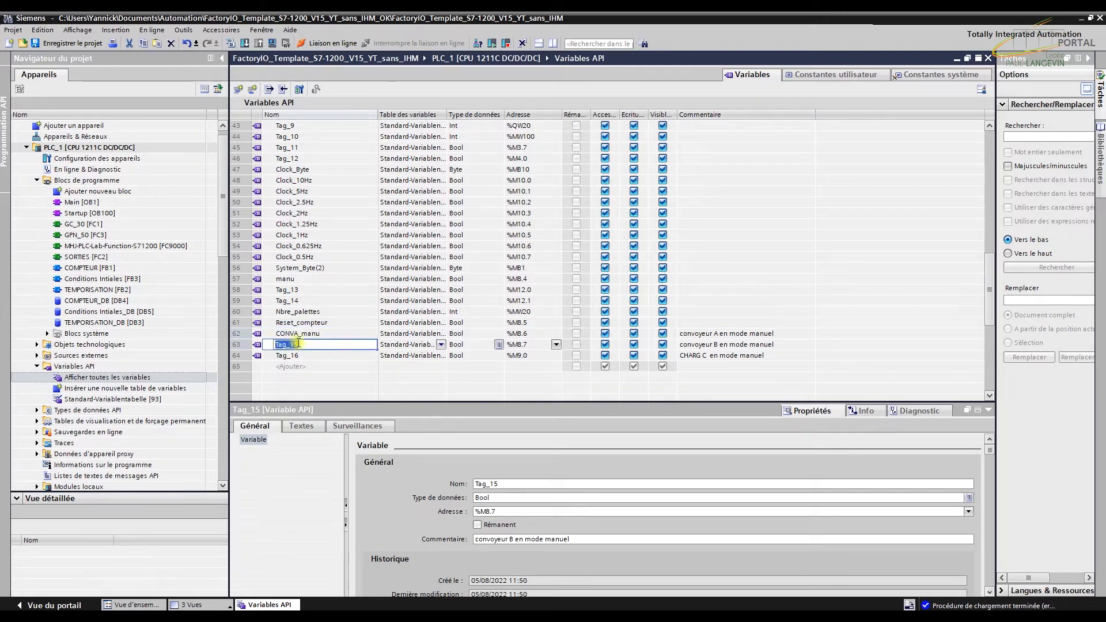
{"action": "right_click", "coordinate": [305, 348]}
{"action": "left_click", "coordinate": [325, 373]}
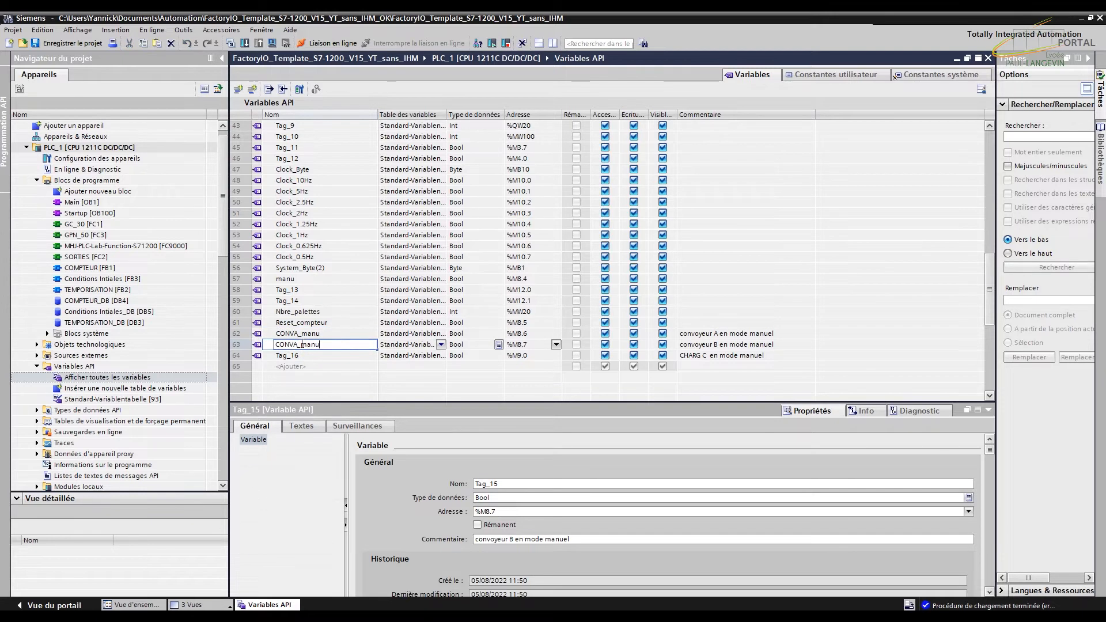
{"action": "left_click", "coordinate": [295, 345]}
{"action": "key", "text": "BackSpace"}
{"action": "type", "text": "B"}
Step: Rename the %M9.0 variable as "CHARGC _manu"
{"action": "left_click", "coordinate": [301, 357]}
{"action": "double_click", "coordinate": [300, 357]}
{"action": "right_click", "coordinate": [291, 356]}
{"action": "left_click", "coordinate": [317, 381]}
{"action": "left_click_drag", "start_coordinate": [297, 356], "coordinate": [271, 357]}
{"action": "type", "text": "CHARGC _manu"}
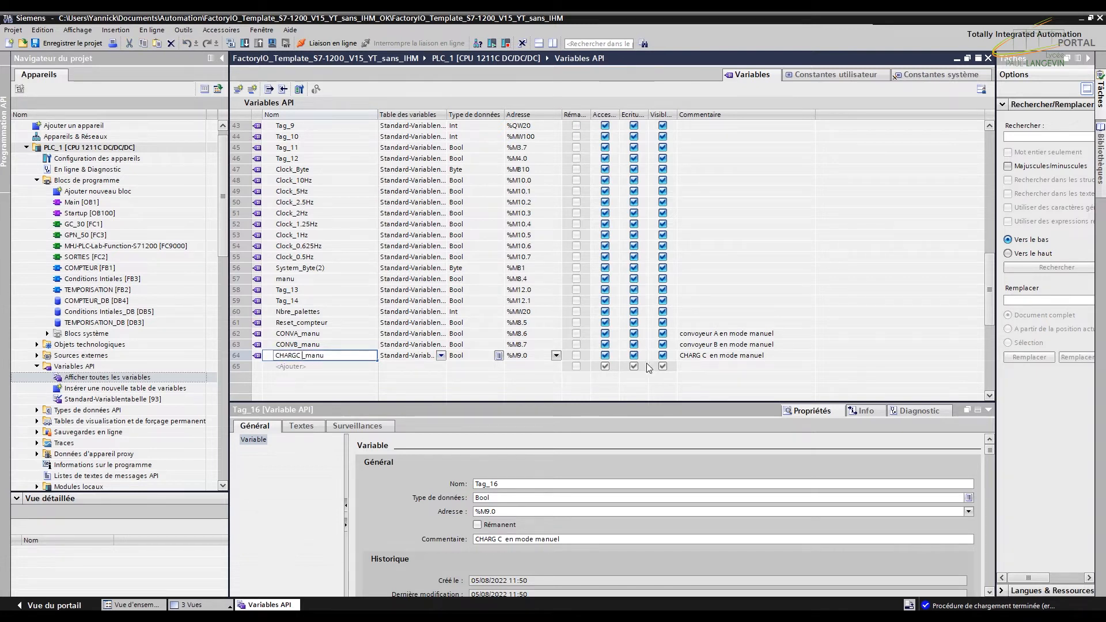
{"action": "left_click", "coordinate": [713, 366]}
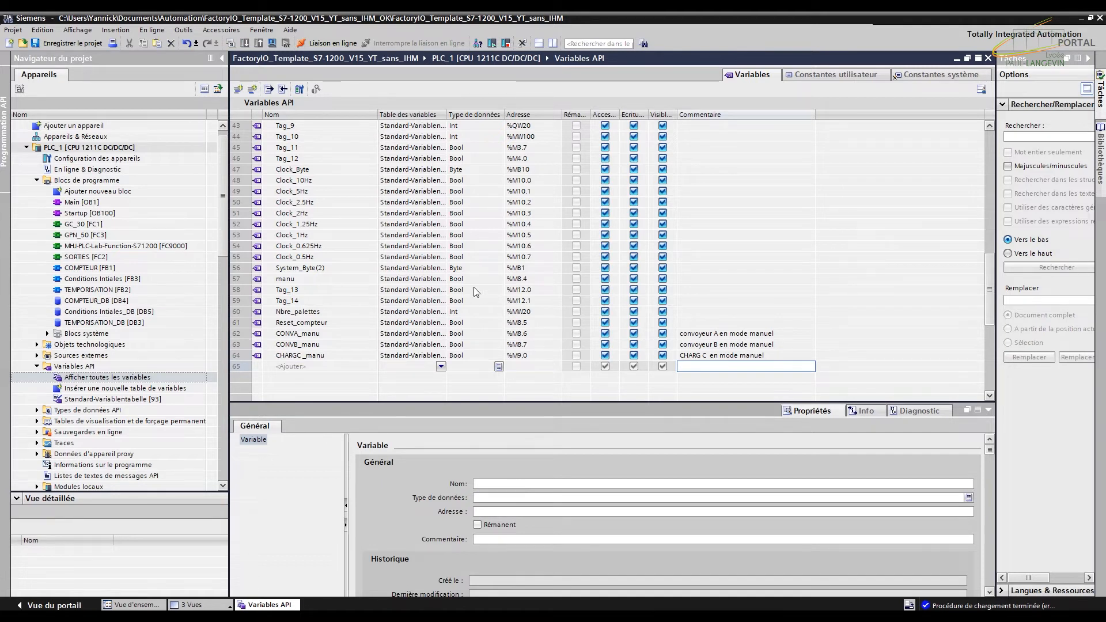
Step: Open the program block GC_30 [FC1], followed by the outputs block SORTIES [FC2]
{"action": "left_click", "coordinate": [69, 225]}
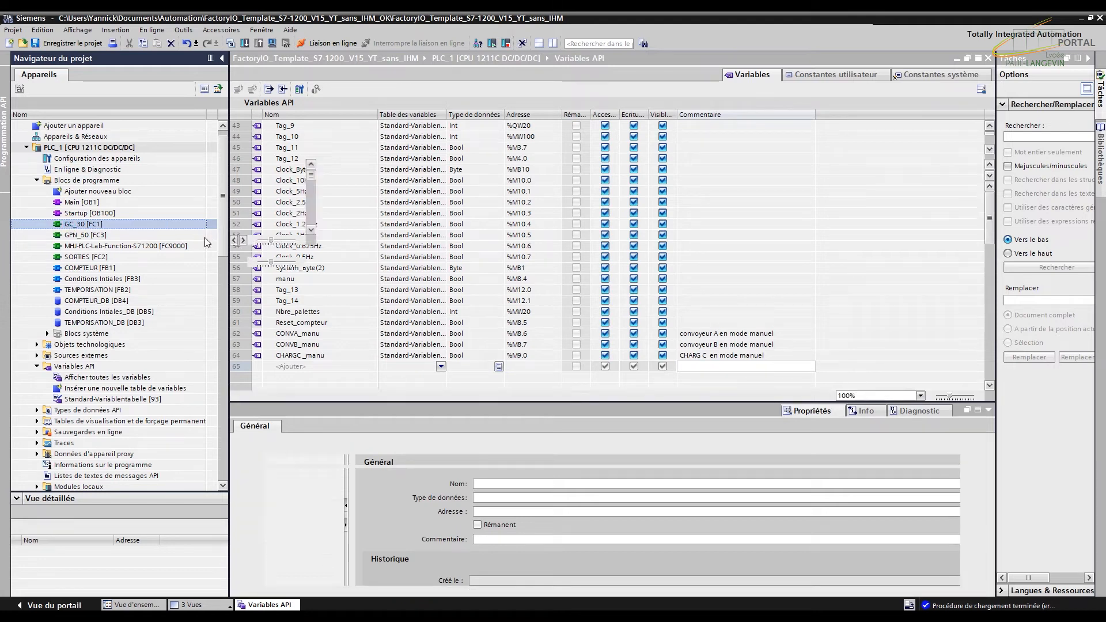
{"action": "scroll", "coordinate": [225, 242], "scroll_direction": "down", "scroll_amount": 1}
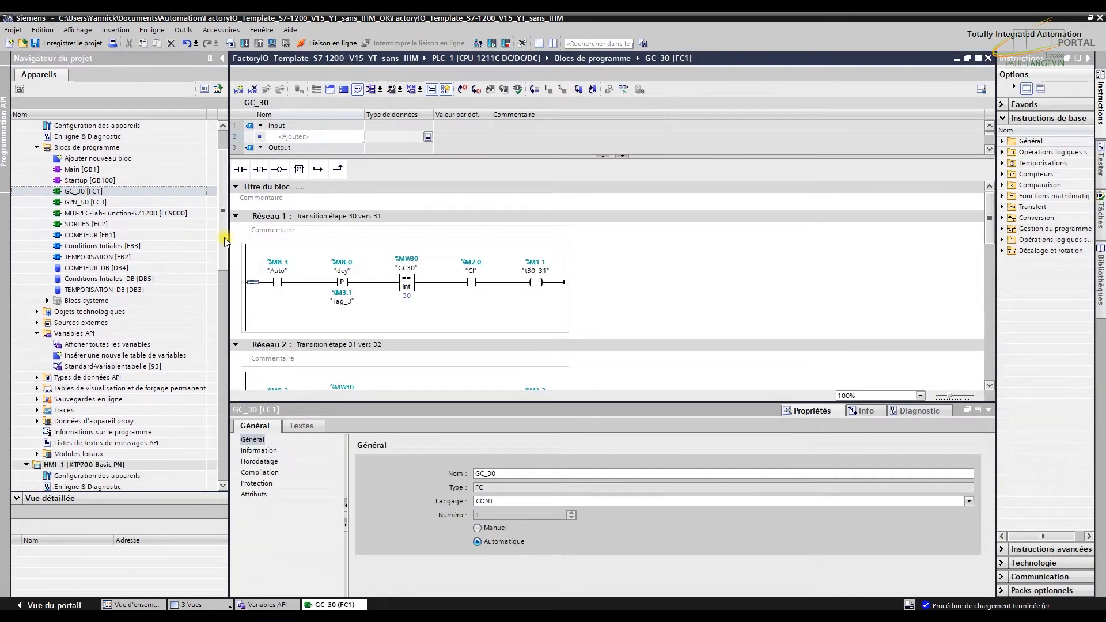
{"action": "left_click", "coordinate": [98, 225]}
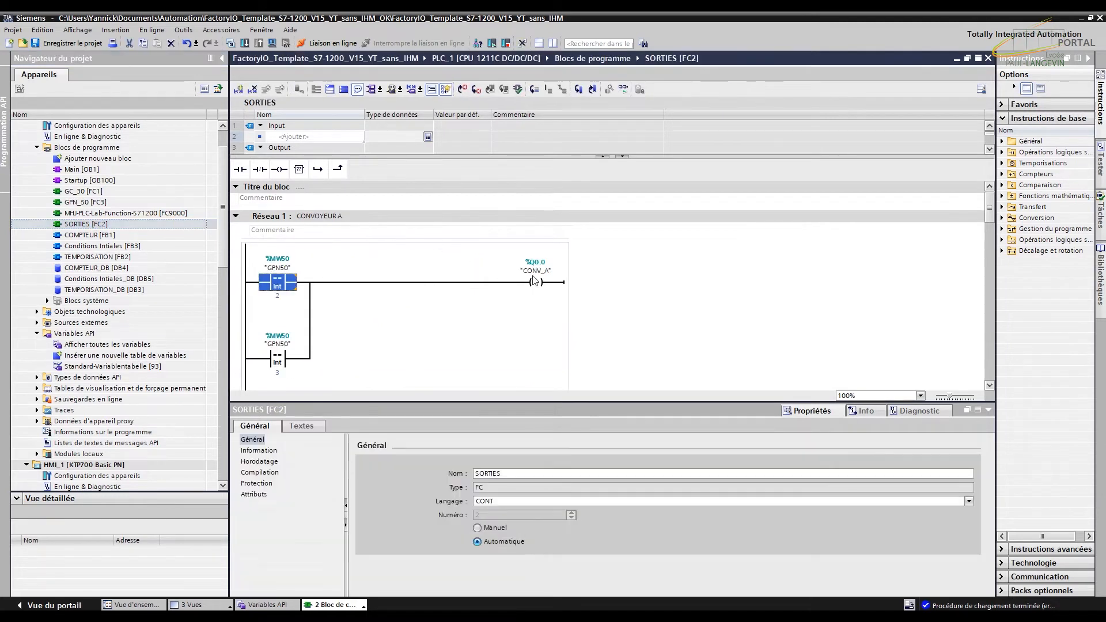
Step: Insert a CMP == comparison on a new branch below the GPN50 comparisons in Réseau 1 (CONVOYEUR A)
{"action": "scroll", "coordinate": [535, 281], "scroll_direction": "down", "scroll_amount": 3}
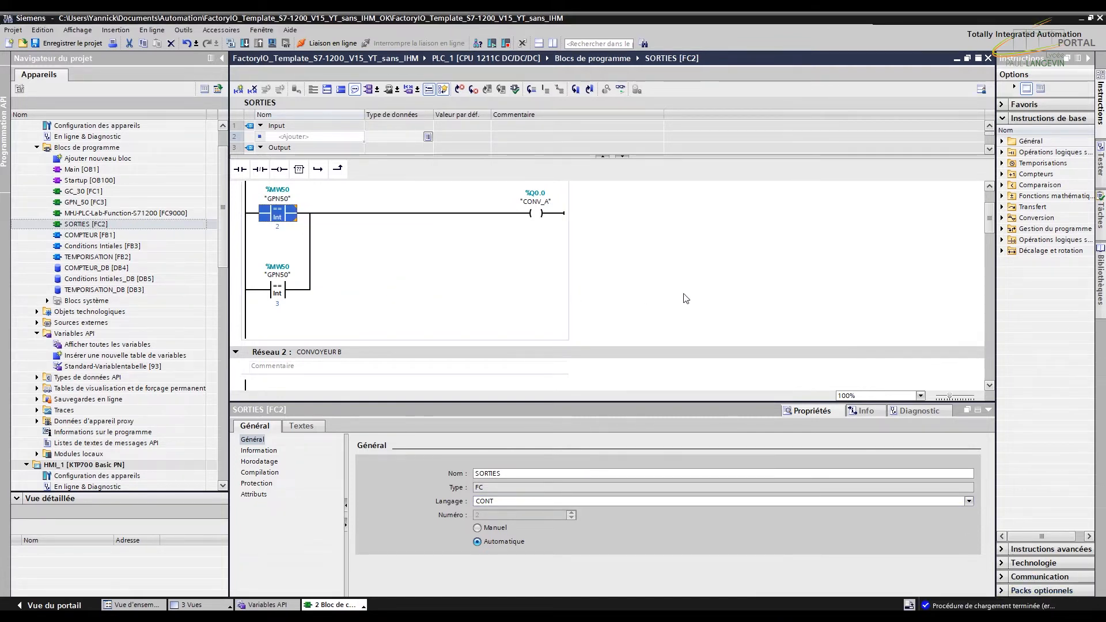
{"action": "scroll", "coordinate": [701, 300], "scroll_direction": "down", "scroll_amount": 3}
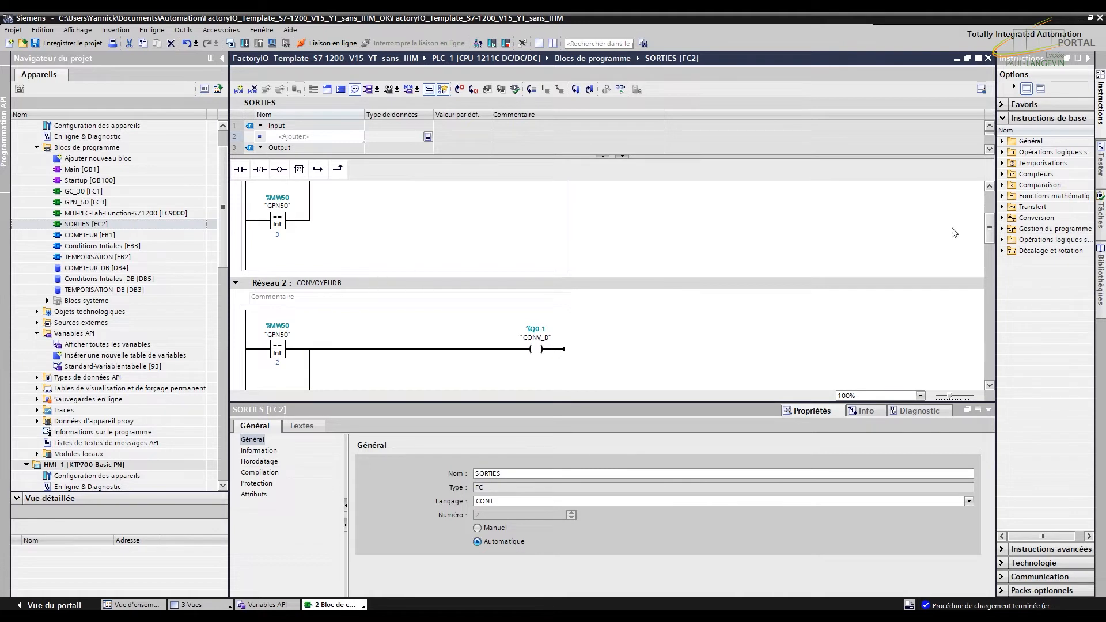
{"action": "left_click", "coordinate": [1003, 185]}
{"action": "left_click_drag", "start_coordinate": [1046, 197], "coordinate": [258, 271]}
{"action": "scroll", "coordinate": [278, 279], "scroll_direction": "up", "scroll_amount": 1}
{"action": "scroll", "coordinate": [306, 352], "scroll_direction": "down", "scroll_amount": 2}
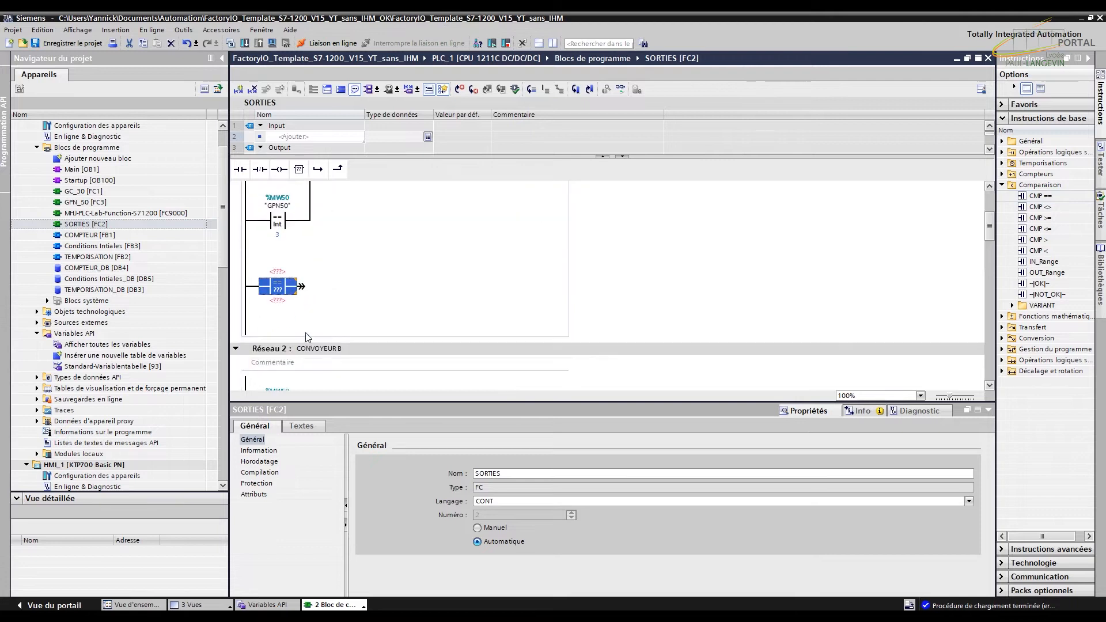
Step: Set the new comparison to test GC30 against 33, checking the manual mode step number in the Grafcet
{"action": "left_click", "coordinate": [282, 274]}
{"action": "left_click", "coordinate": [282, 274]}
{"action": "type", "text": "GC"}
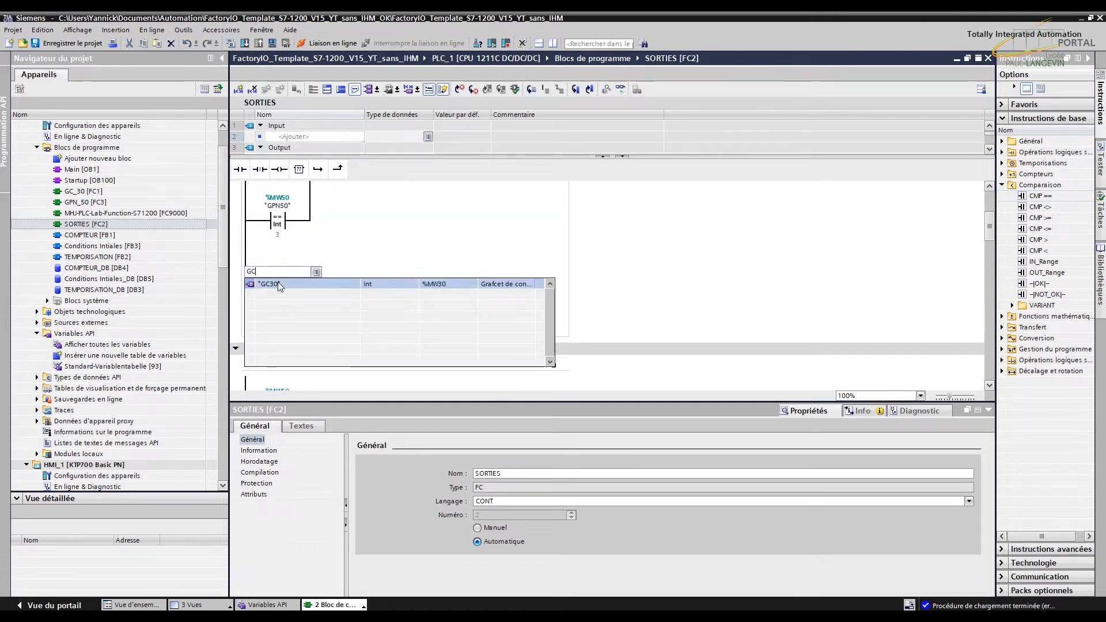
{"action": "left_click", "coordinate": [278, 282]}
{"action": "left_click", "coordinate": [281, 308]}
{"action": "left_click", "coordinate": [282, 308]}
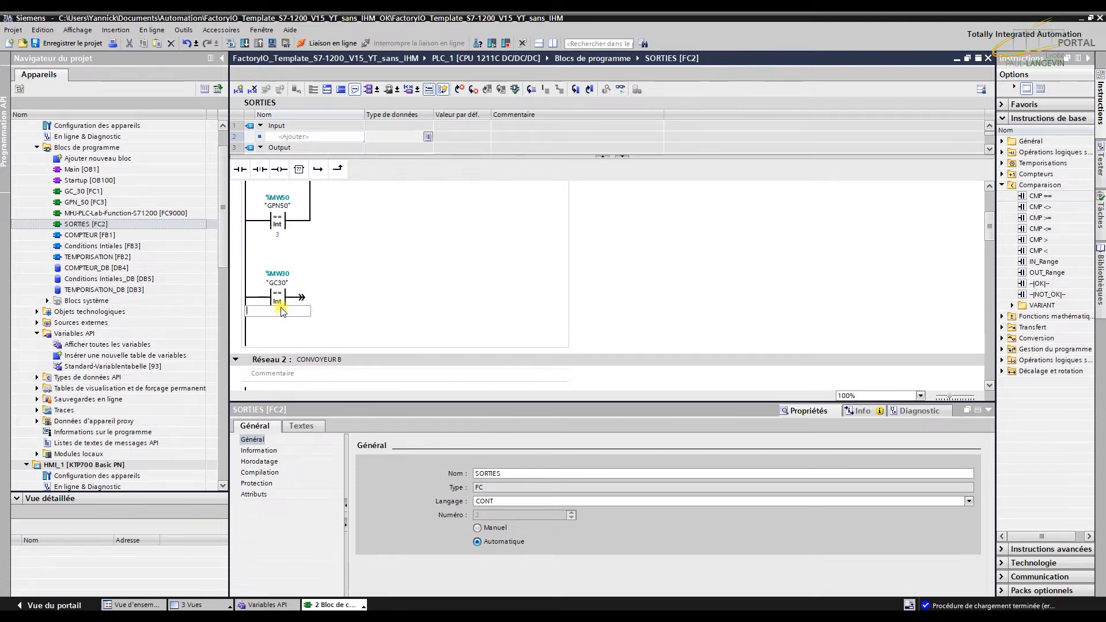
{"action": "type", "text": "33"}
{"action": "key", "text": "Return"}
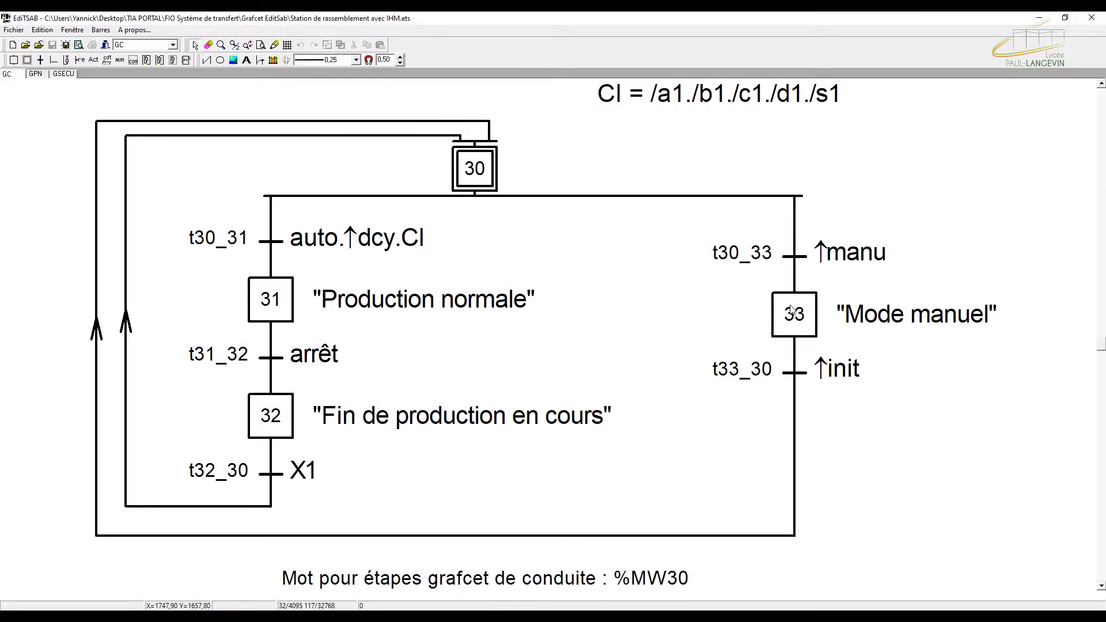
{"action": "left_click", "coordinate": [1039, 18]}
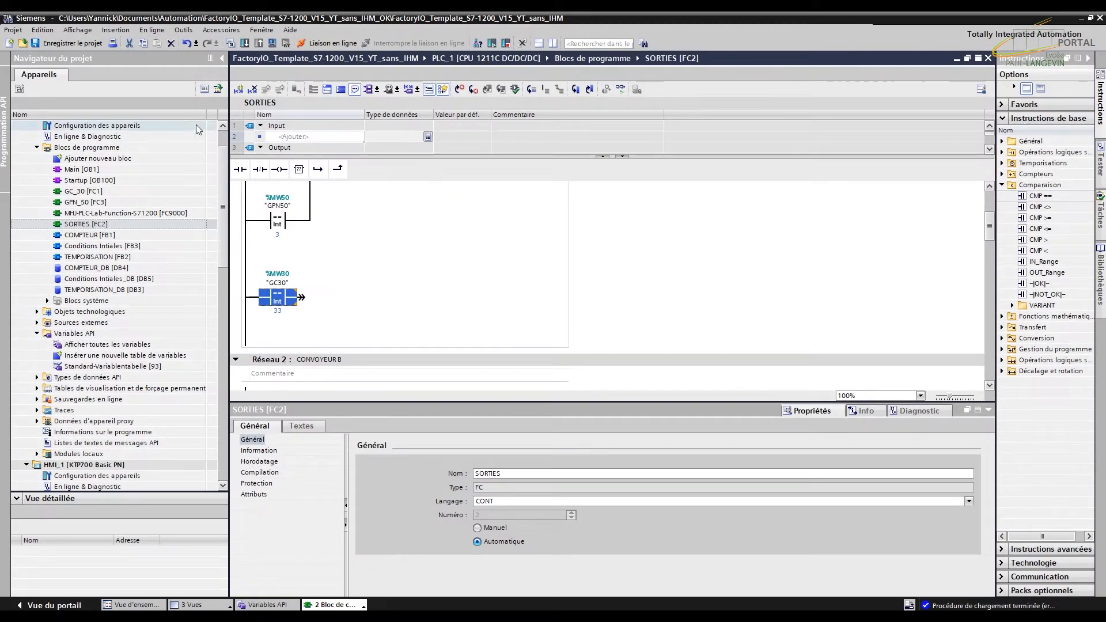
Step: Insert a normally open contact after the GC30 comparison in Réseau 1 and assign it the variable "CONVA_manu"
{"action": "left_click_drag", "start_coordinate": [247, 176], "coordinate": [339, 299]}
{"action": "left_click", "coordinate": [340, 286]}
{"action": "type", "text": "CP"}
{"action": "key", "text": "BackSpace"}
{"action": "type", "text": "O"}
{"action": "key", "text": "BackSpace"}
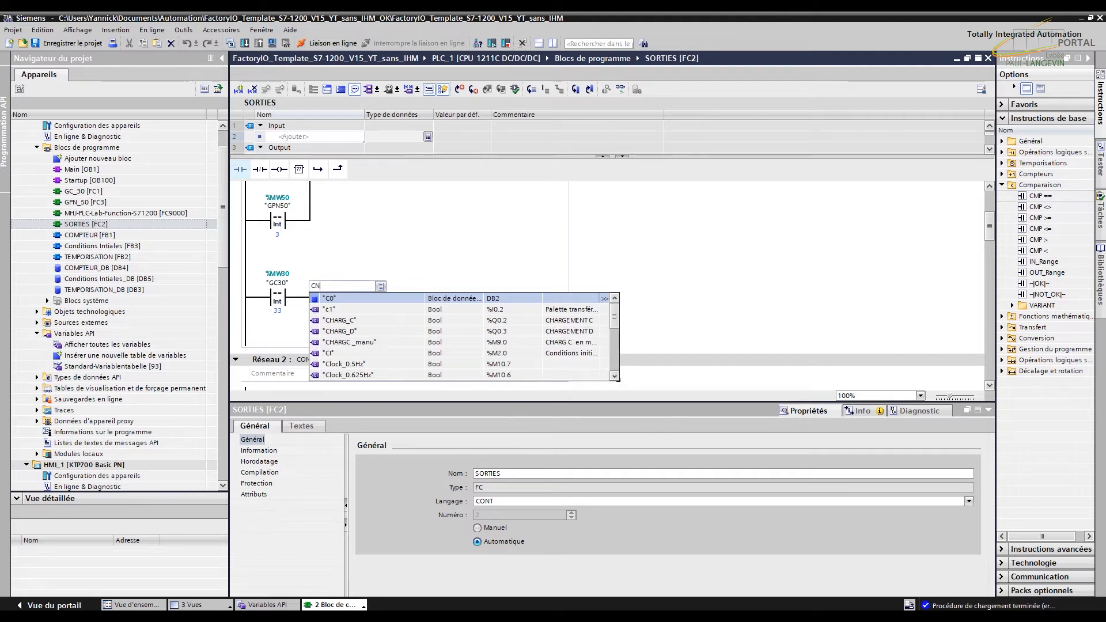
{"action": "type", "text": "NV"}
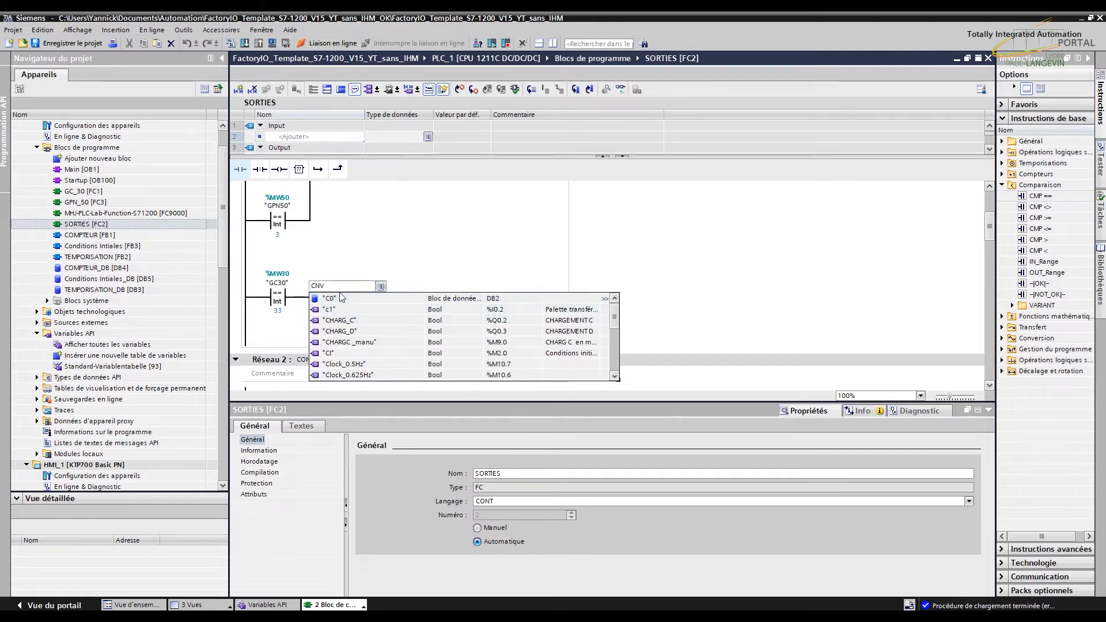
{"action": "key", "text": "BackSpace"}
{"action": "type", "text": "o"}
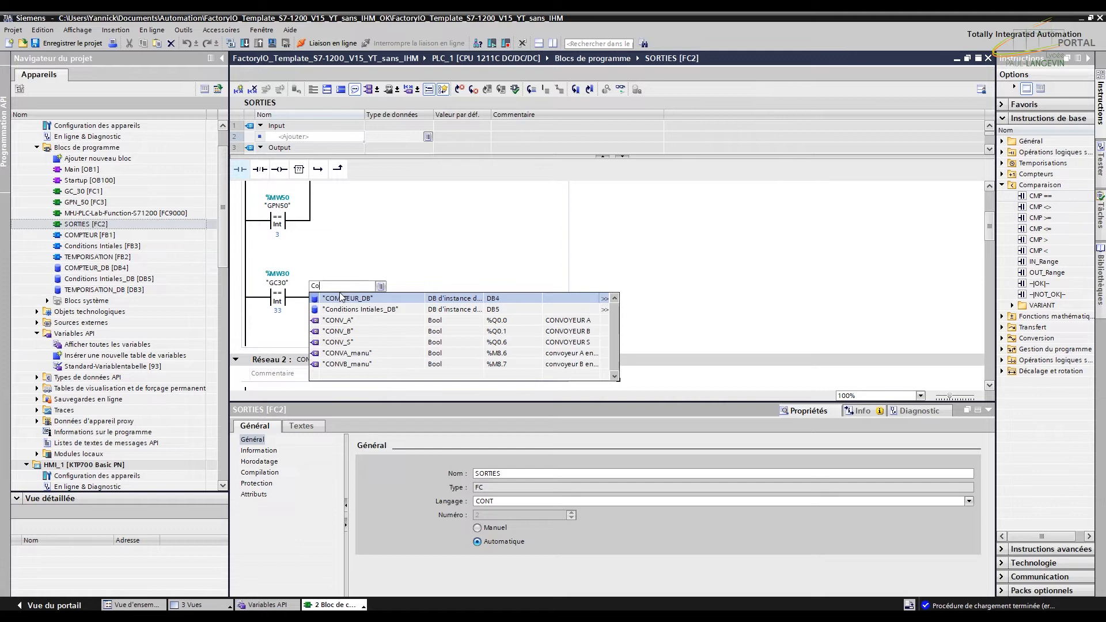
{"action": "left_click", "coordinate": [378, 354]}
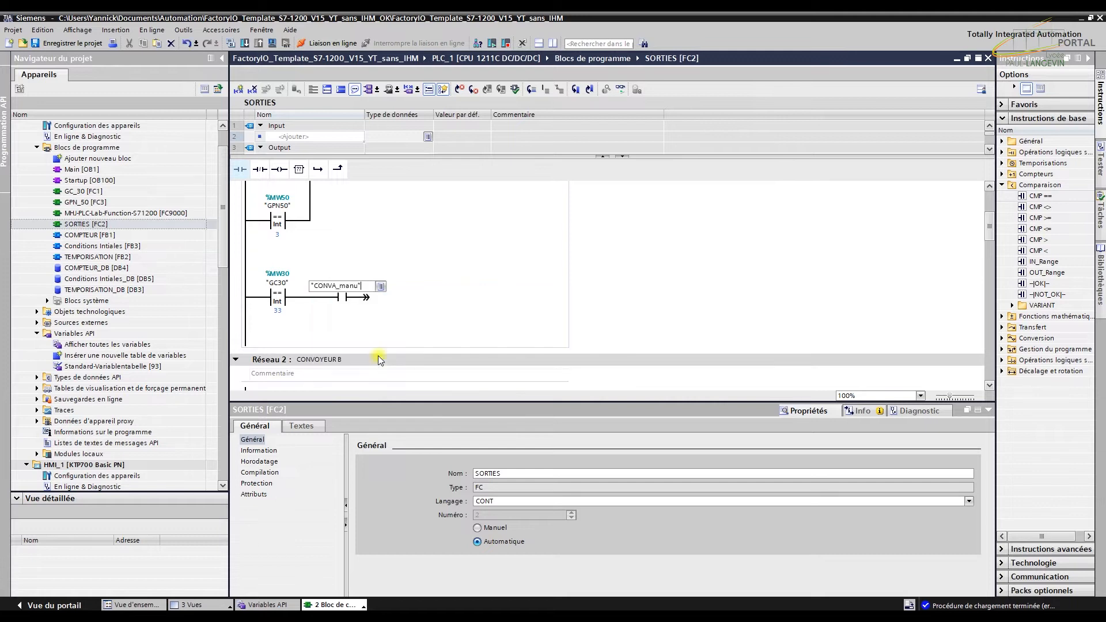
Step: Close the manual mode branch of Réseau 1 onto the rung driving the CONV_A coil
{"action": "scroll", "coordinate": [474, 334], "scroll_direction": "up", "scroll_amount": 2}
{"action": "left_click", "coordinate": [366, 367]}
{"action": "left_click", "coordinate": [338, 168]}
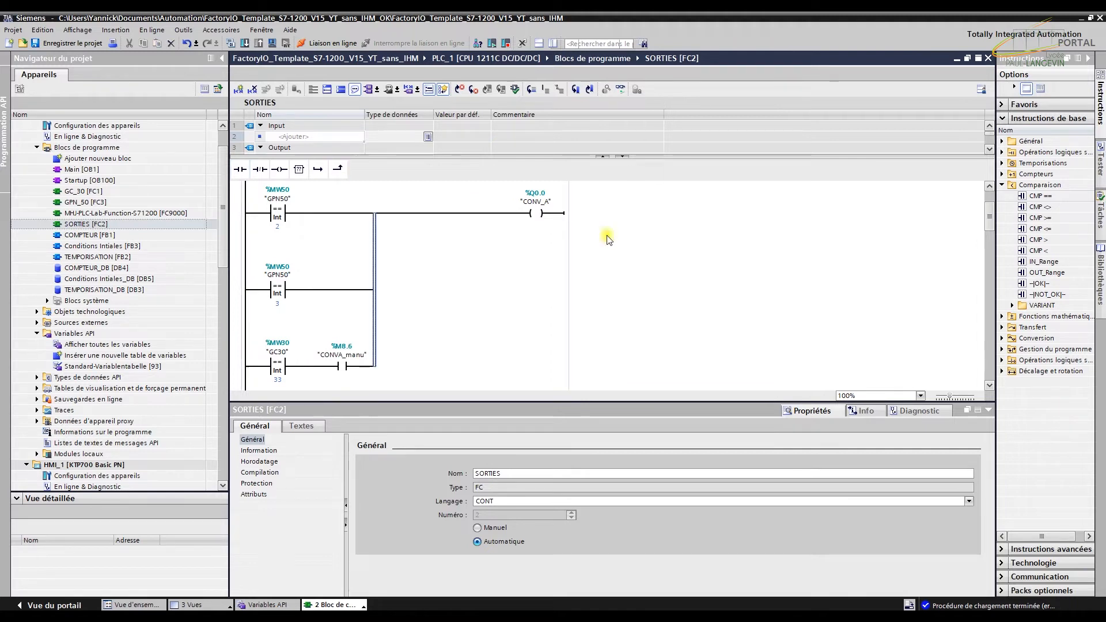
Step: Insert a CMP == comparison on a new branch in Réseau 2 (CONVOYEUR B), testing GC30 against 33
{"action": "scroll", "coordinate": [726, 275], "scroll_direction": "down", "scroll_amount": 4}
{"action": "scroll", "coordinate": [726, 274], "scroll_direction": "down", "scroll_amount": 4}
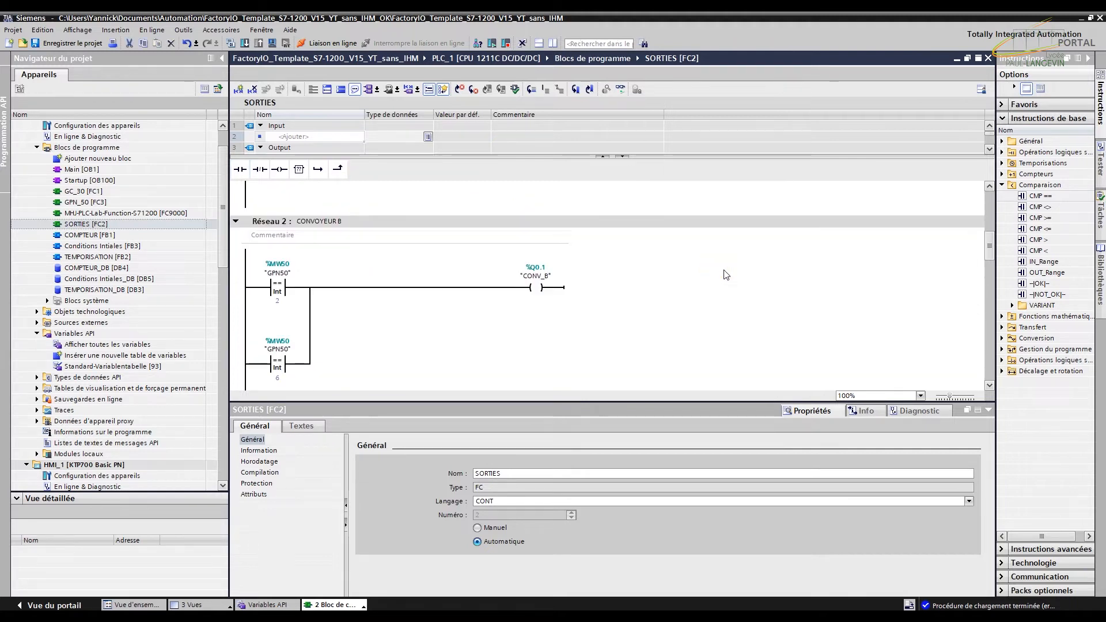
{"action": "left_click_drag", "start_coordinate": [1033, 197], "coordinate": [278, 343]}
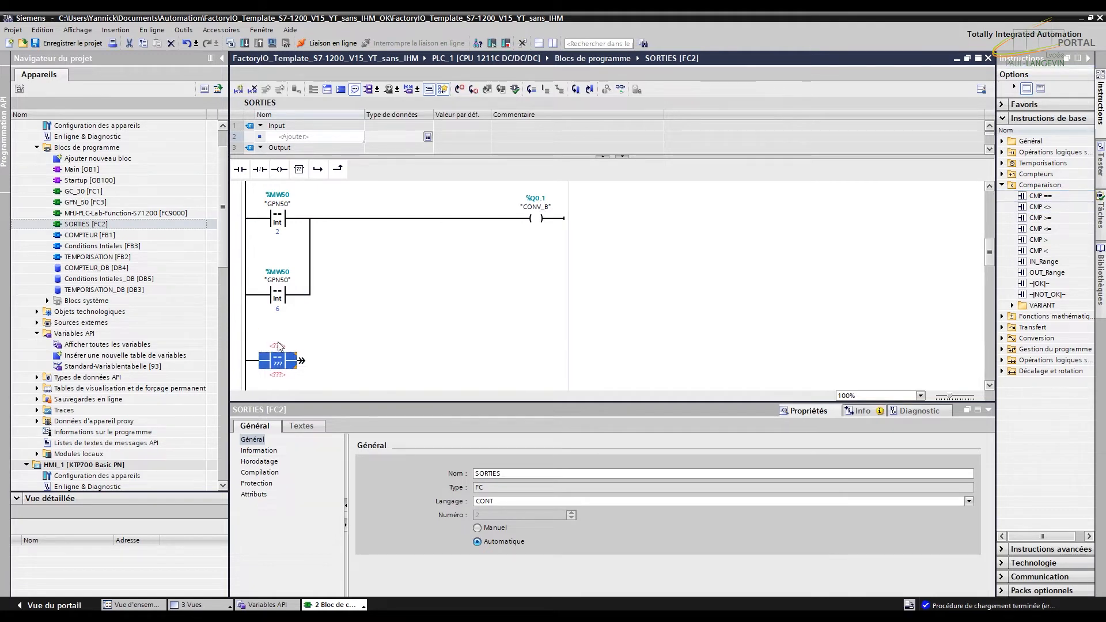
{"action": "left_click", "coordinate": [276, 375]}
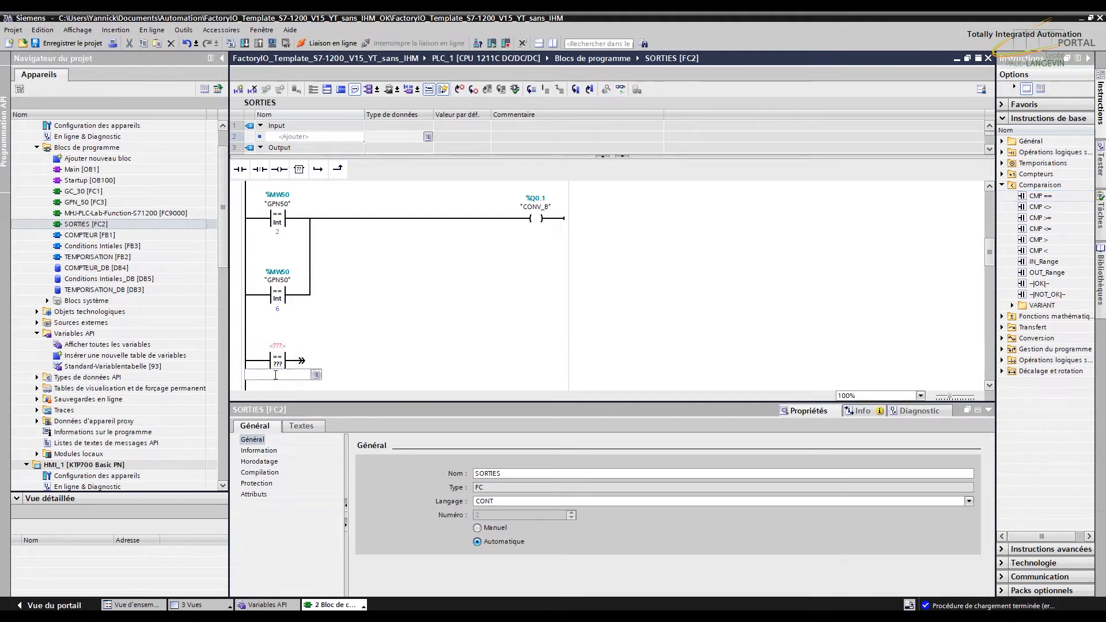
{"action": "type", "text": "33"}
{"action": "left_click", "coordinate": [278, 345]}
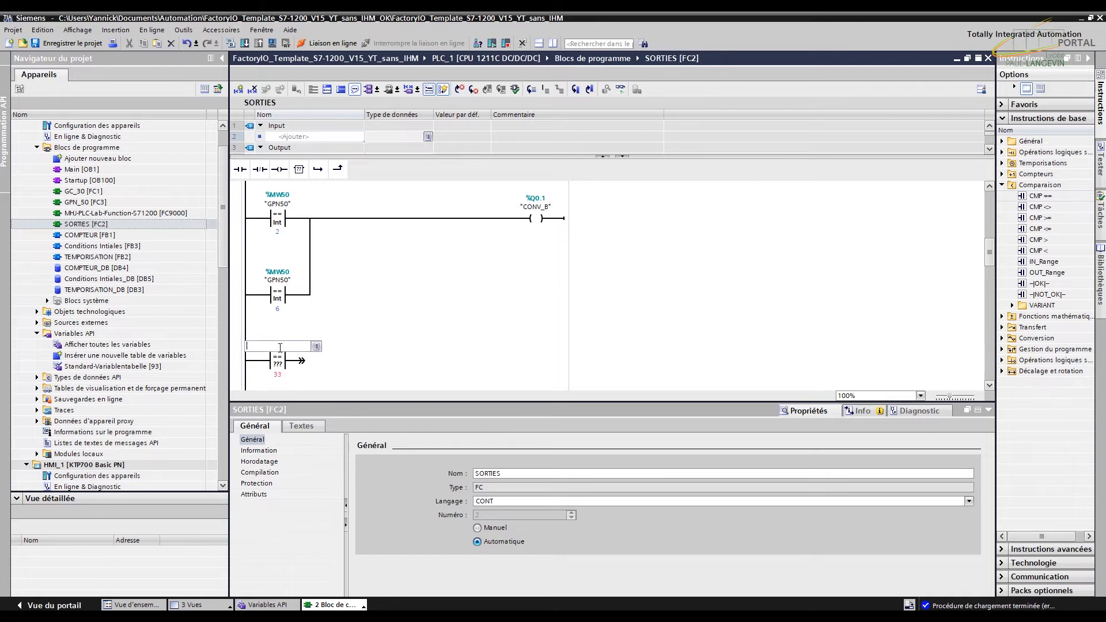
{"action": "type", "text": "gc"}
{"action": "left_click", "coordinate": [281, 358]}
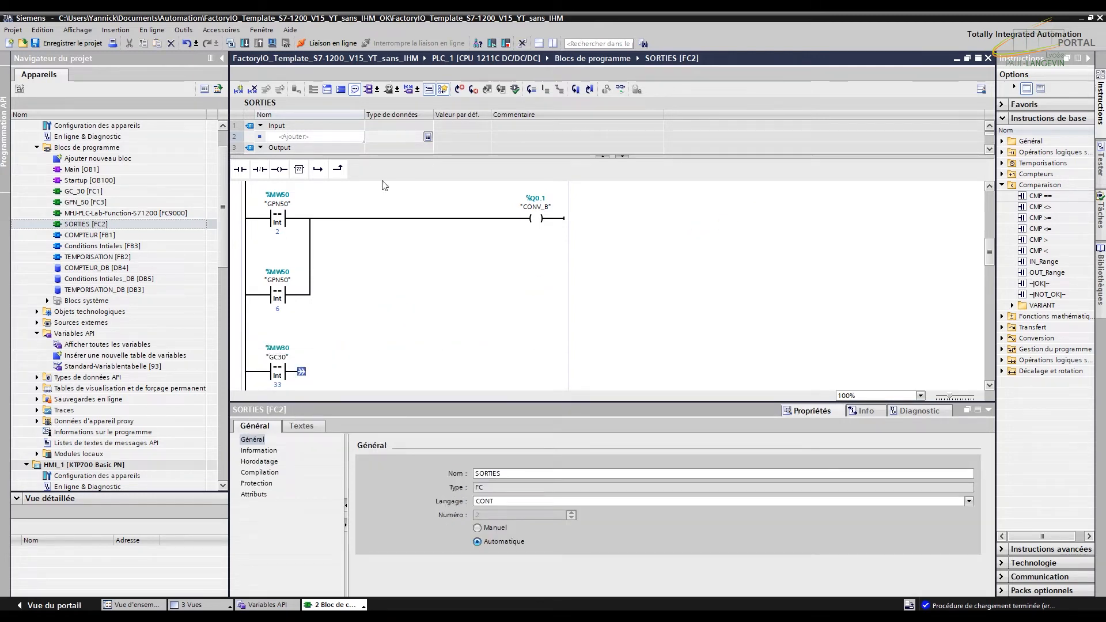
Step: Add a normally open "CONVB_manu" contact after the GC30 comparison in Réseau 2 and close the branch onto the CONV_B rung
{"action": "left_click_drag", "start_coordinate": [241, 170], "coordinate": [304, 300]}
{"action": "left_click_drag", "start_coordinate": [241, 170], "coordinate": [303, 290]}
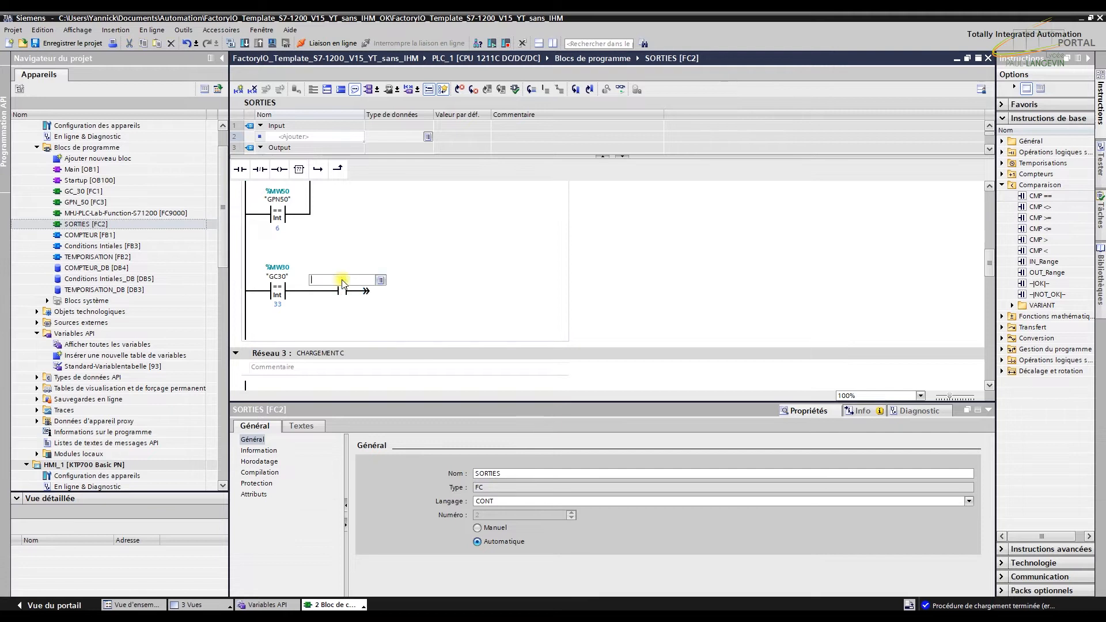
{"action": "type", "text": "CON"}
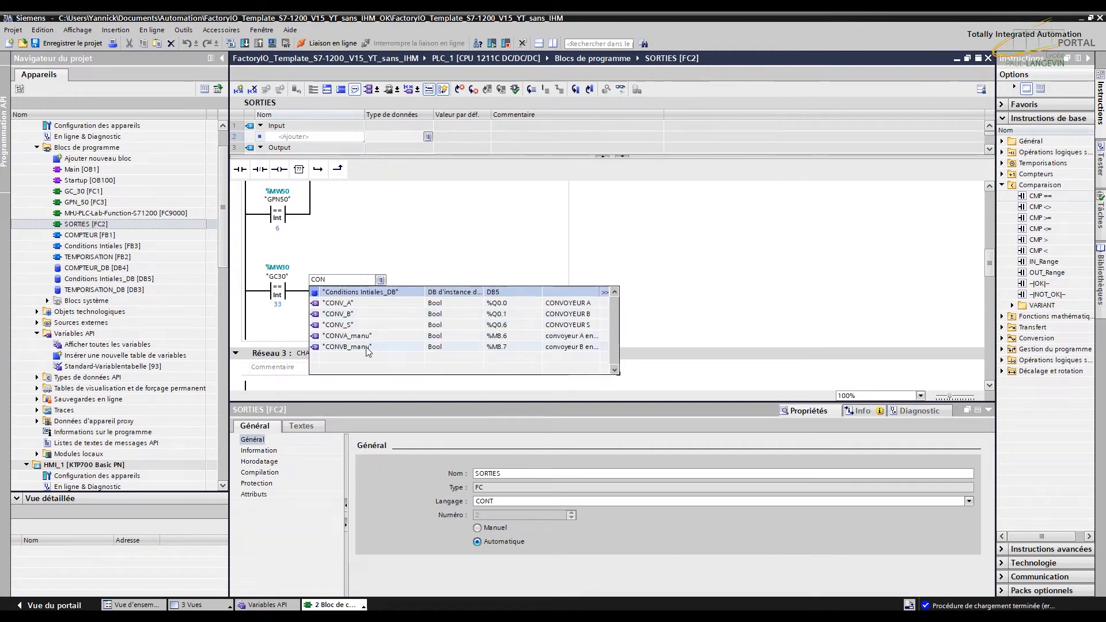
{"action": "left_click", "coordinate": [363, 347]}
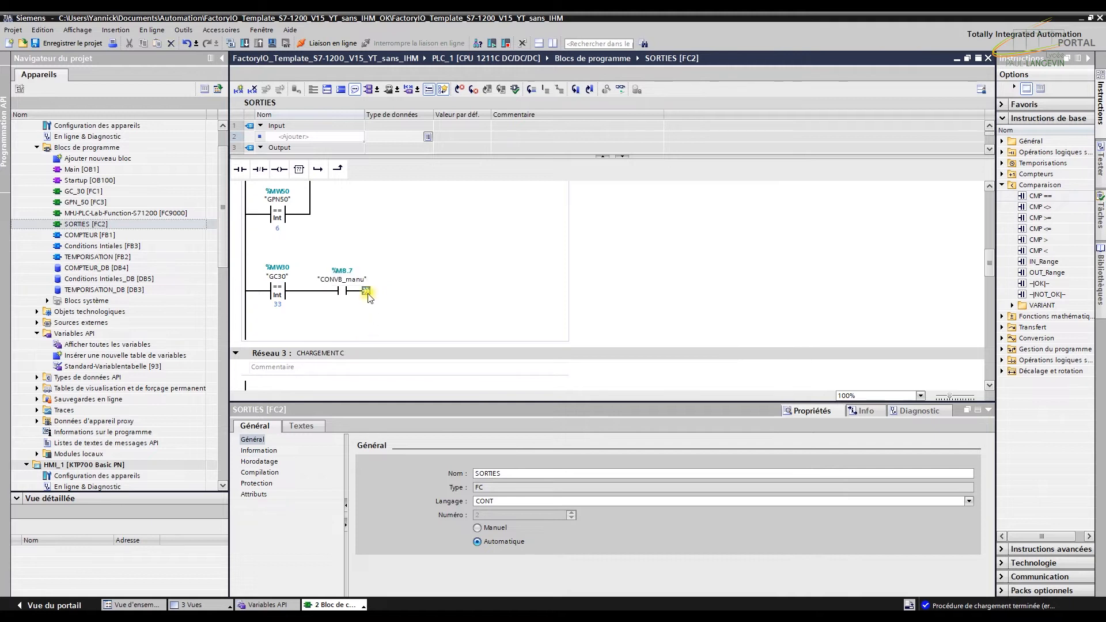
{"action": "left_click", "coordinate": [338, 169]}
Step: Insert a CMP == comparison of GC30 with 33 on a new branch in Réseau 3 (CHARGEMENT C) and close it onto the CHARG_C rung
{"action": "scroll", "coordinate": [531, 266], "scroll_direction": "down", "scroll_amount": 5}
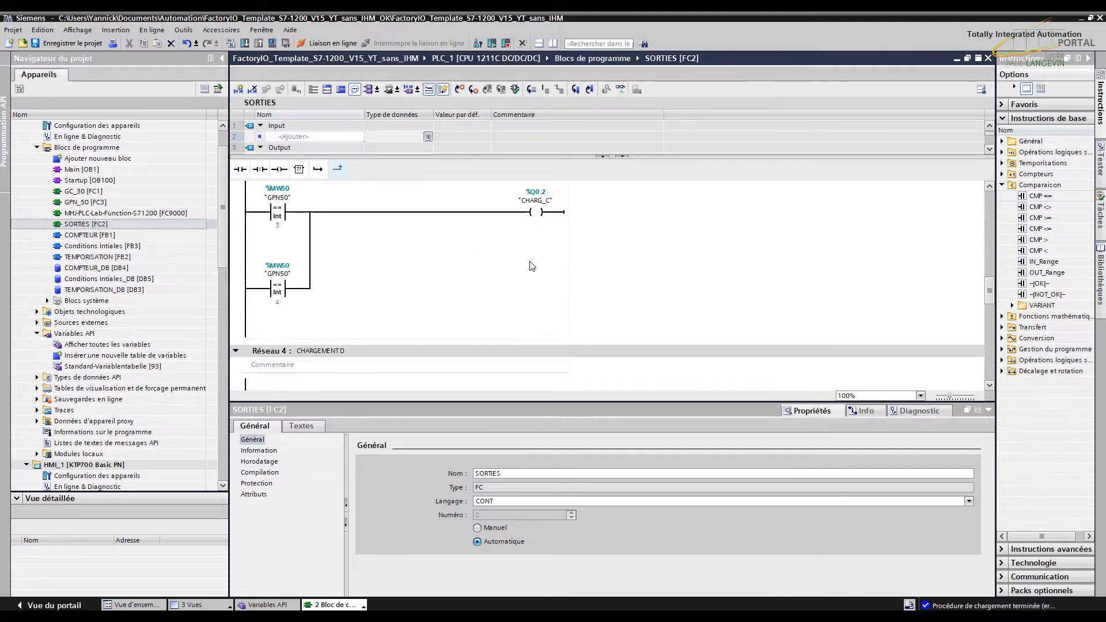
{"action": "left_click_drag", "start_coordinate": [1018, 199], "coordinate": [276, 353]}
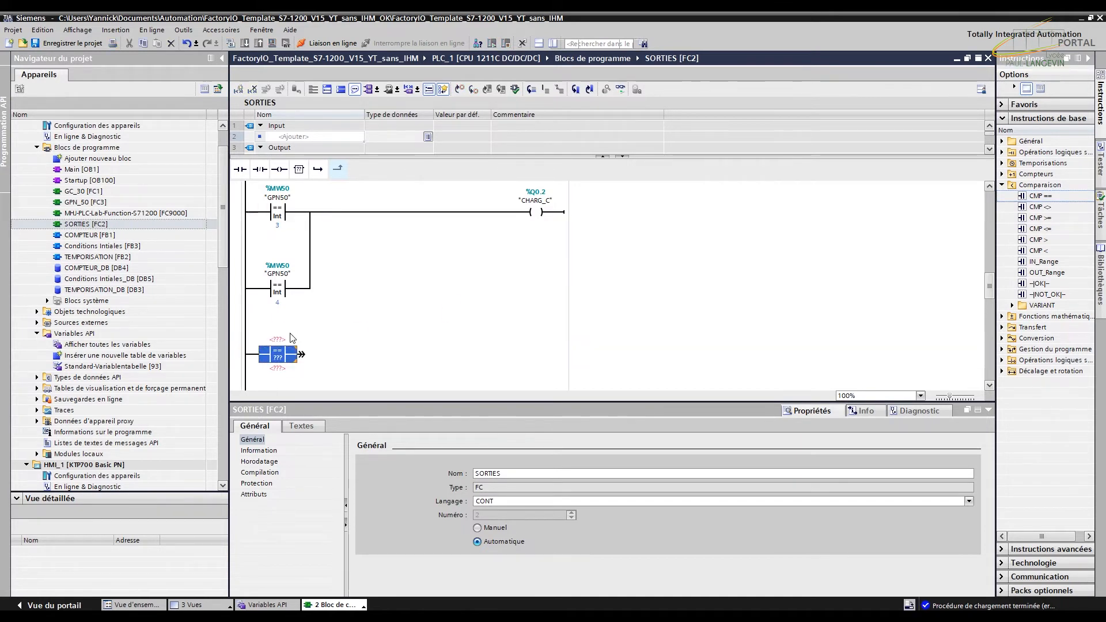
{"action": "left_click", "coordinate": [281, 368]}
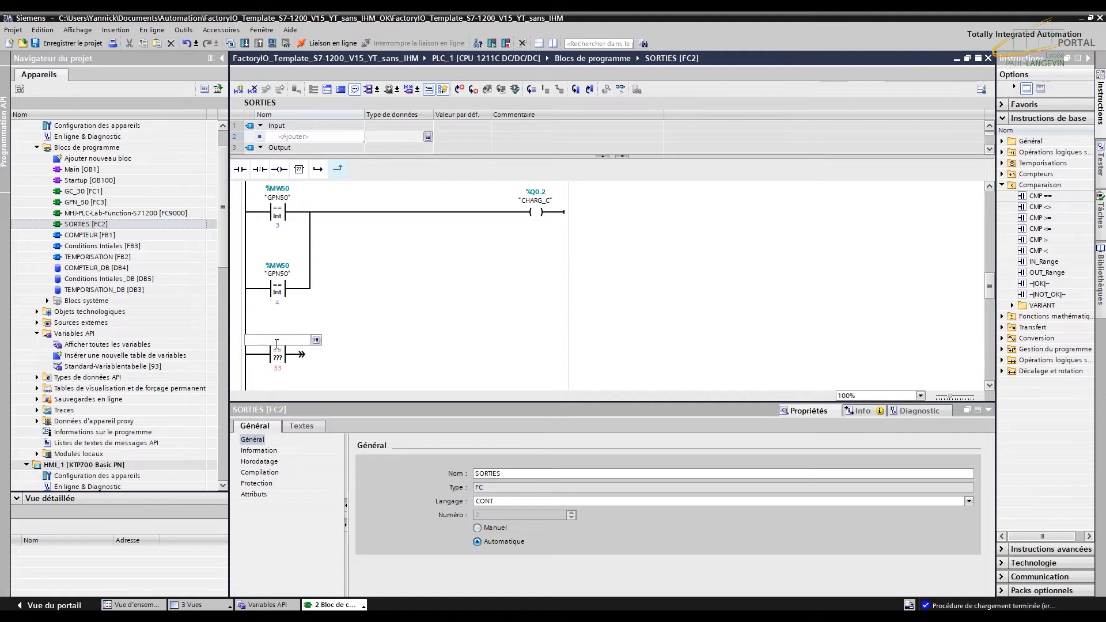
{"action": "type", "text": "GC"}
{"action": "left_click", "coordinate": [289, 350]}
{"action": "left_click", "coordinate": [302, 366]}
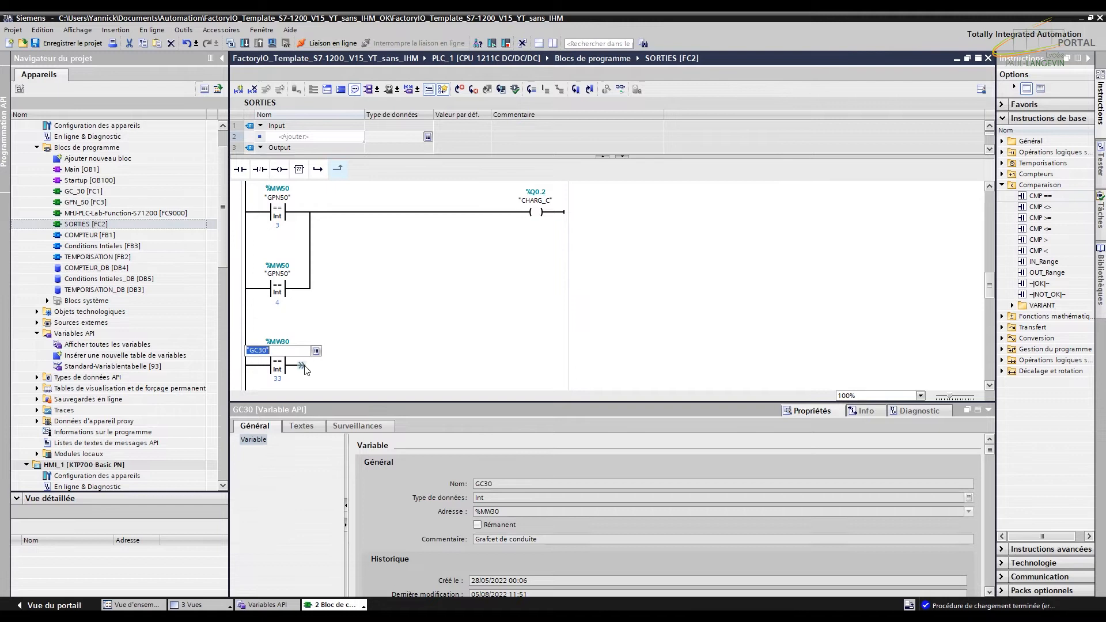
{"action": "left_click", "coordinate": [337, 171]}
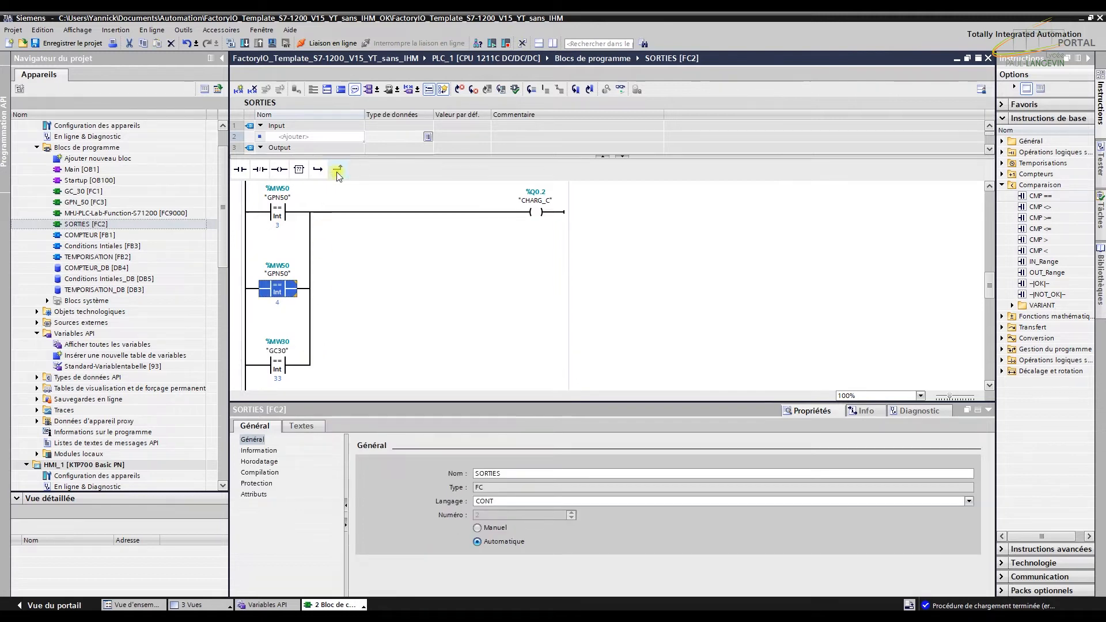
{"action": "left_click", "coordinate": [800, 258]}
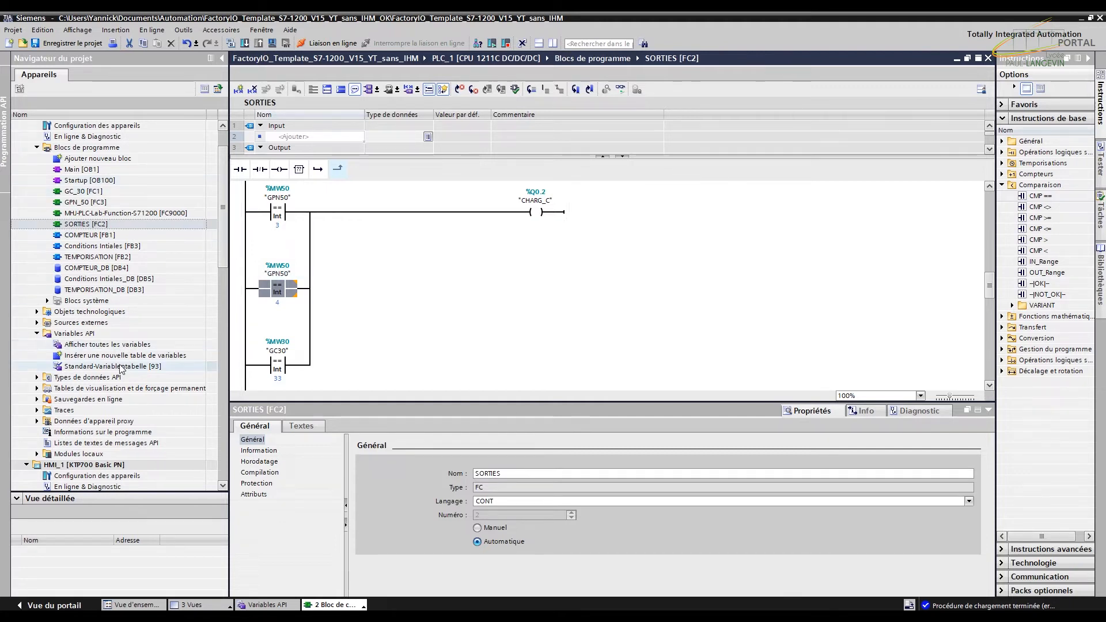
Step: Open the HMI view Réglage and place a switch (Commutateur) below the "Retour et init" button
{"action": "scroll", "coordinate": [221, 242], "scroll_direction": "down", "scroll_amount": 5}
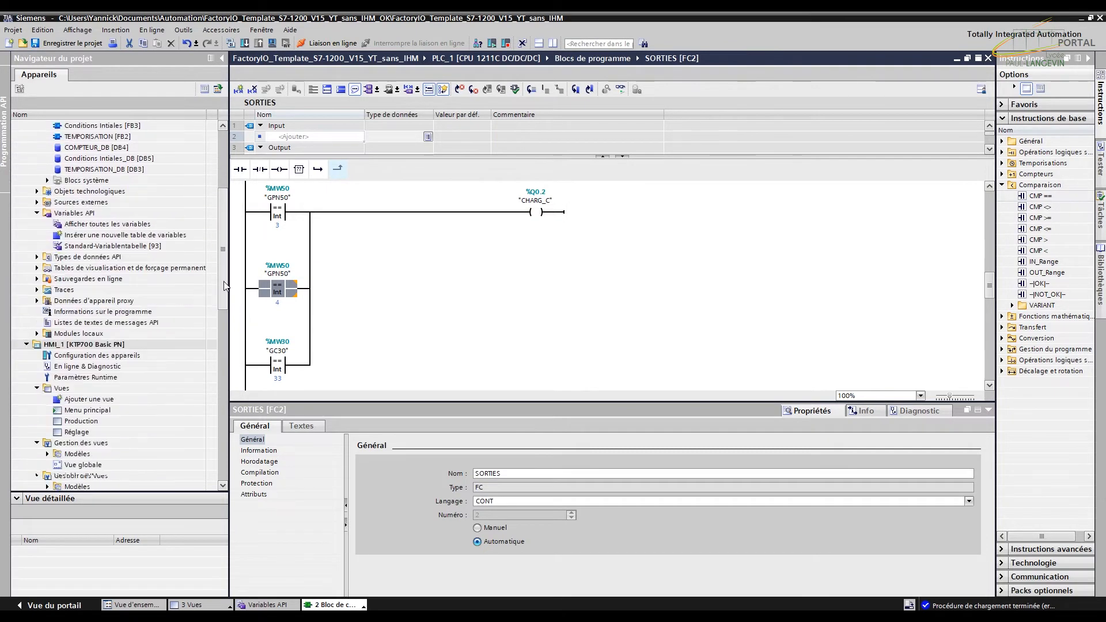
{"action": "double_click", "coordinate": [81, 378]}
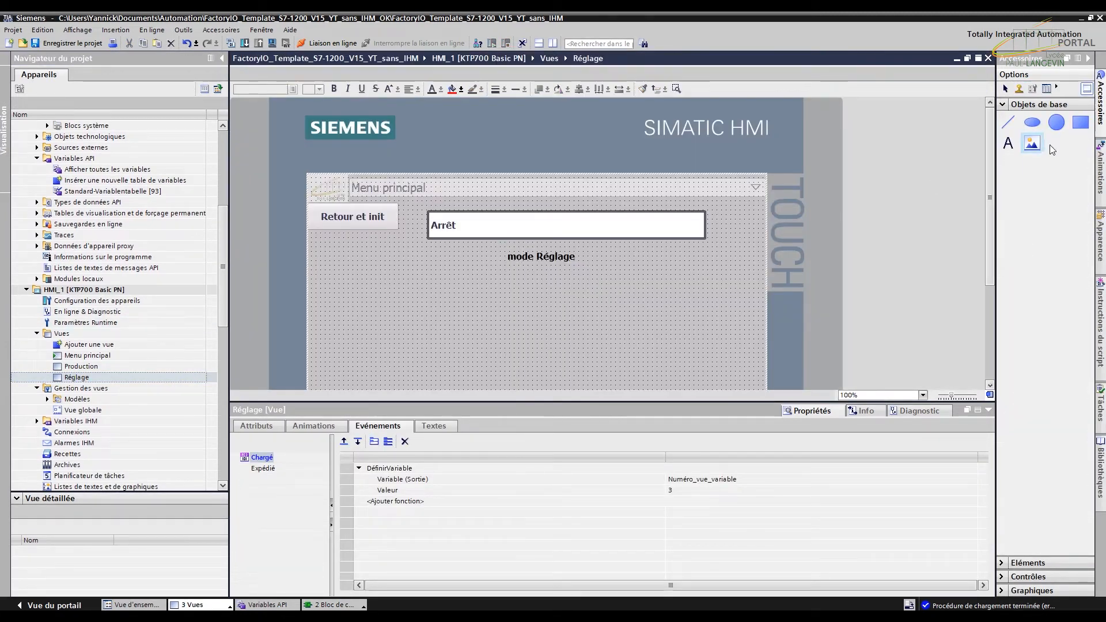
{"action": "left_click", "coordinate": [1004, 105]}
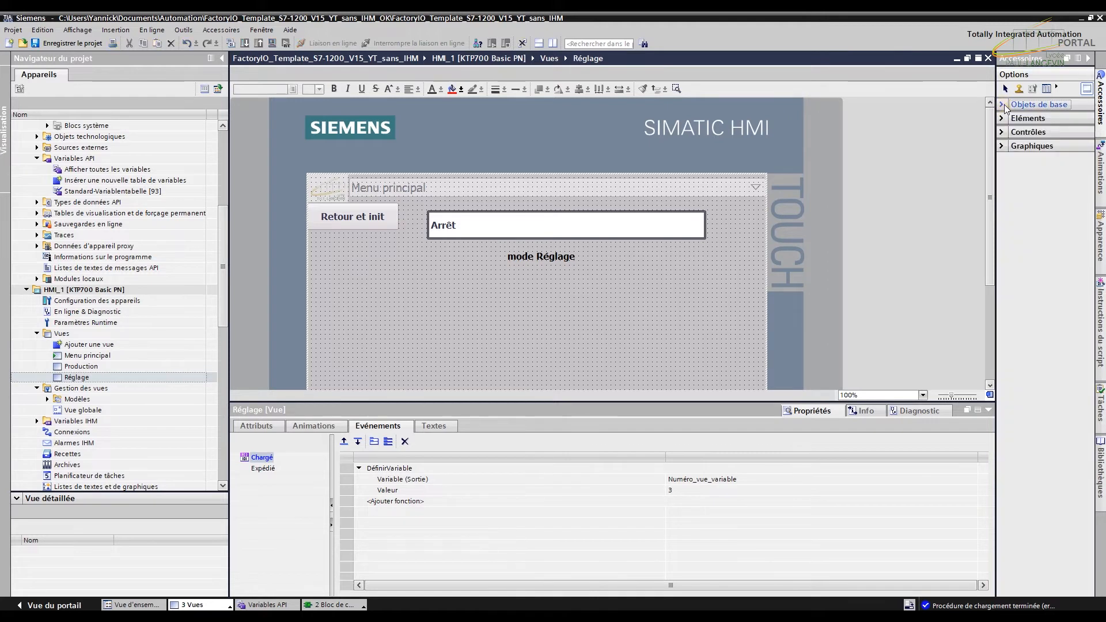
{"action": "left_click", "coordinate": [1003, 118]}
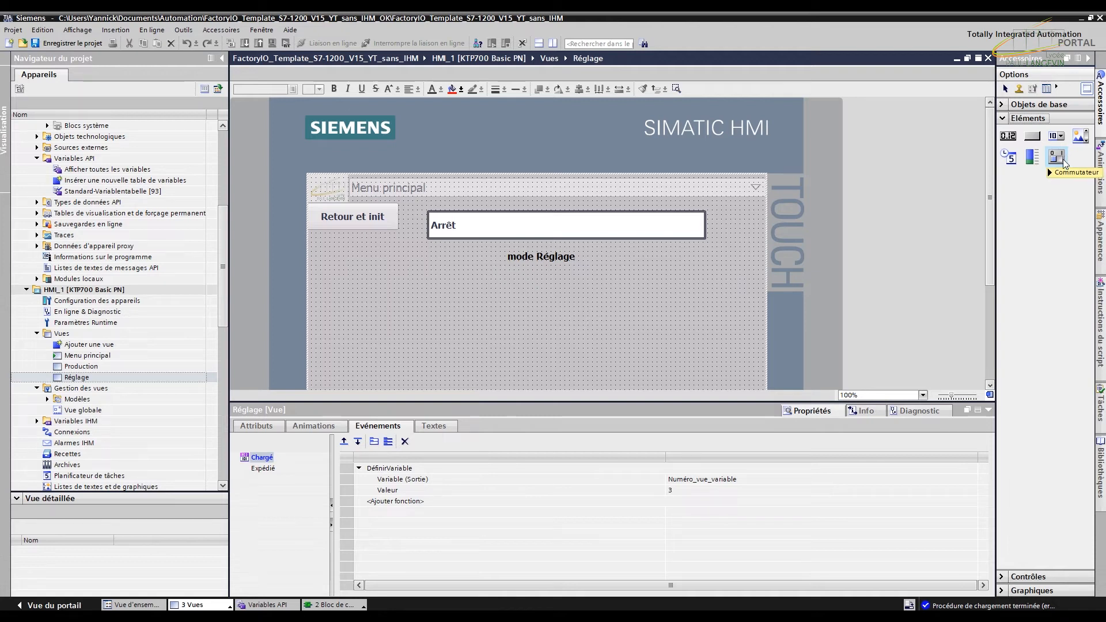
{"action": "left_click_drag", "start_coordinate": [1058, 159], "coordinate": [401, 275]}
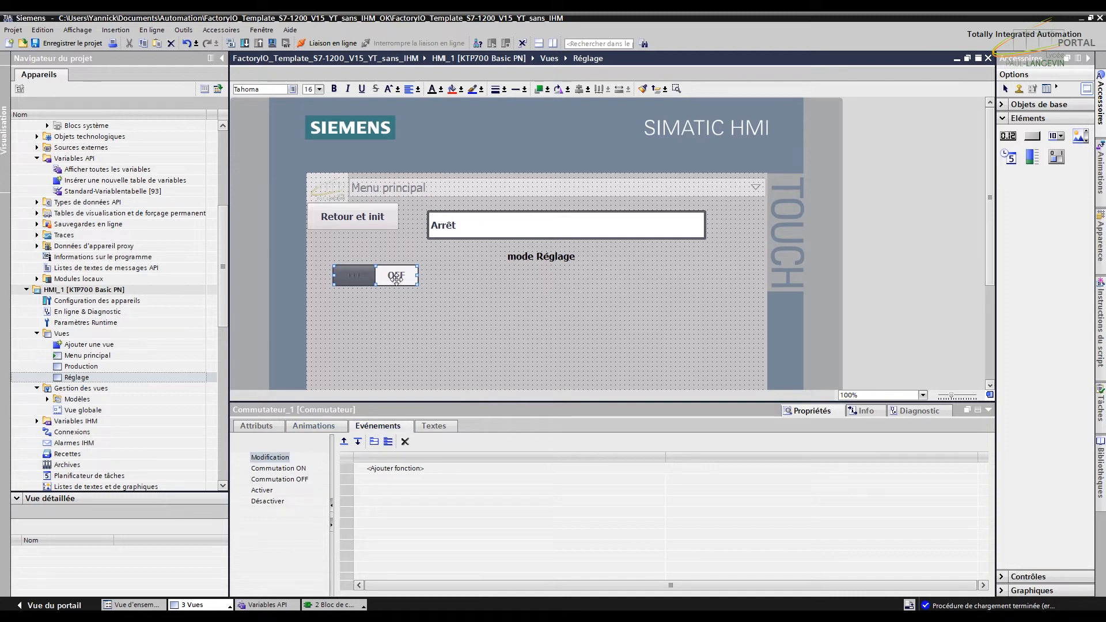
{"action": "left_click", "coordinate": [296, 470]}
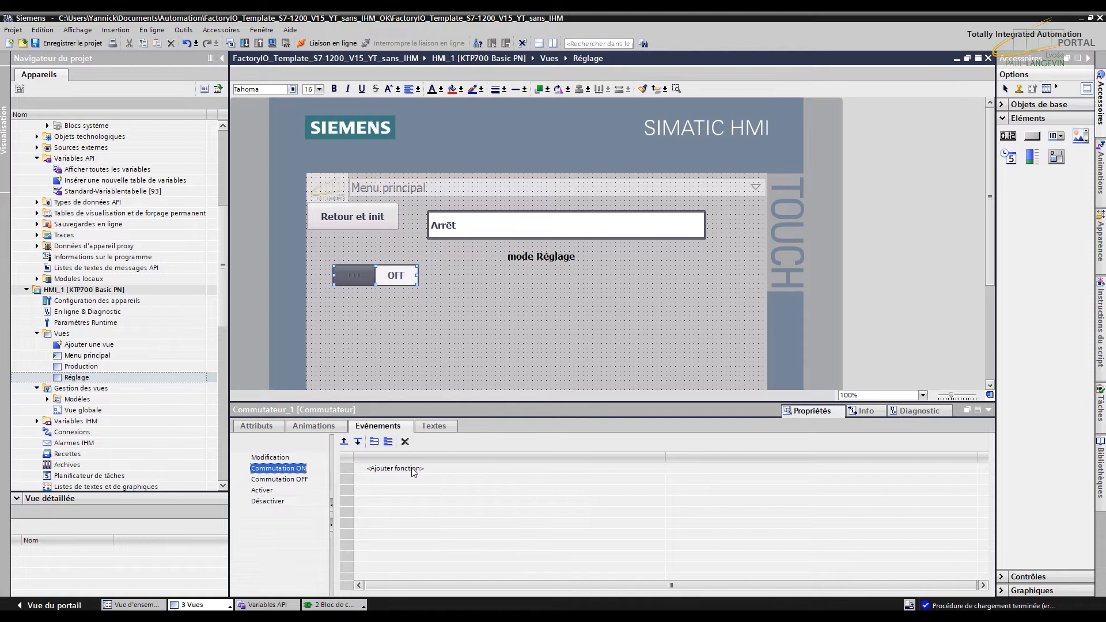
{"action": "left_click", "coordinate": [412, 468]}
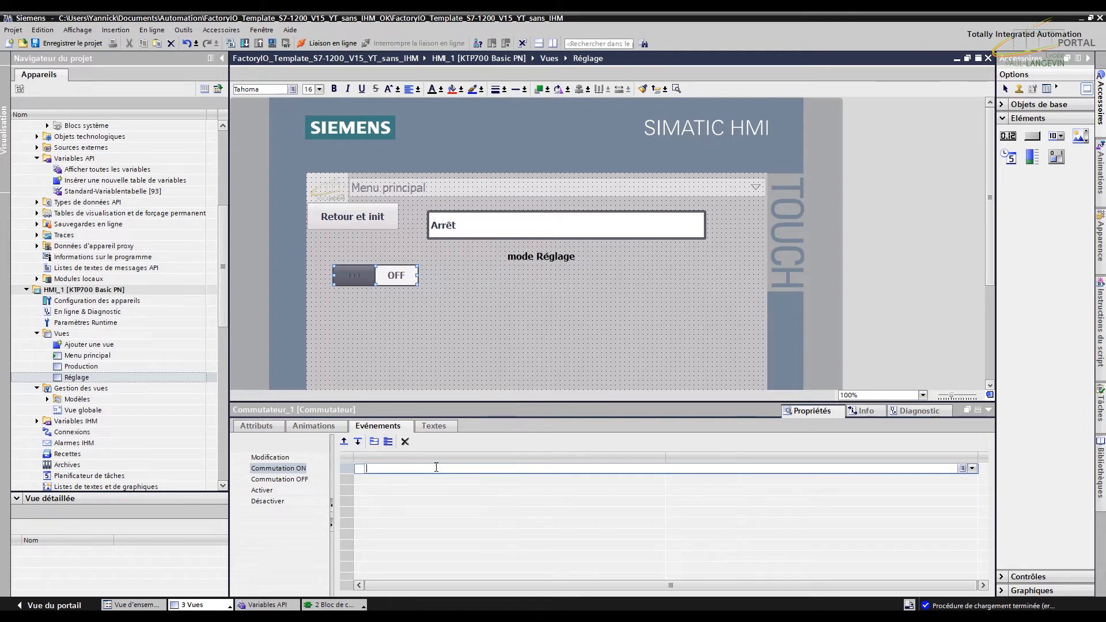
{"action": "left_click", "coordinate": [963, 469]}
{"action": "left_click", "coordinate": [862, 454]}
{"action": "left_click", "coordinate": [281, 468]}
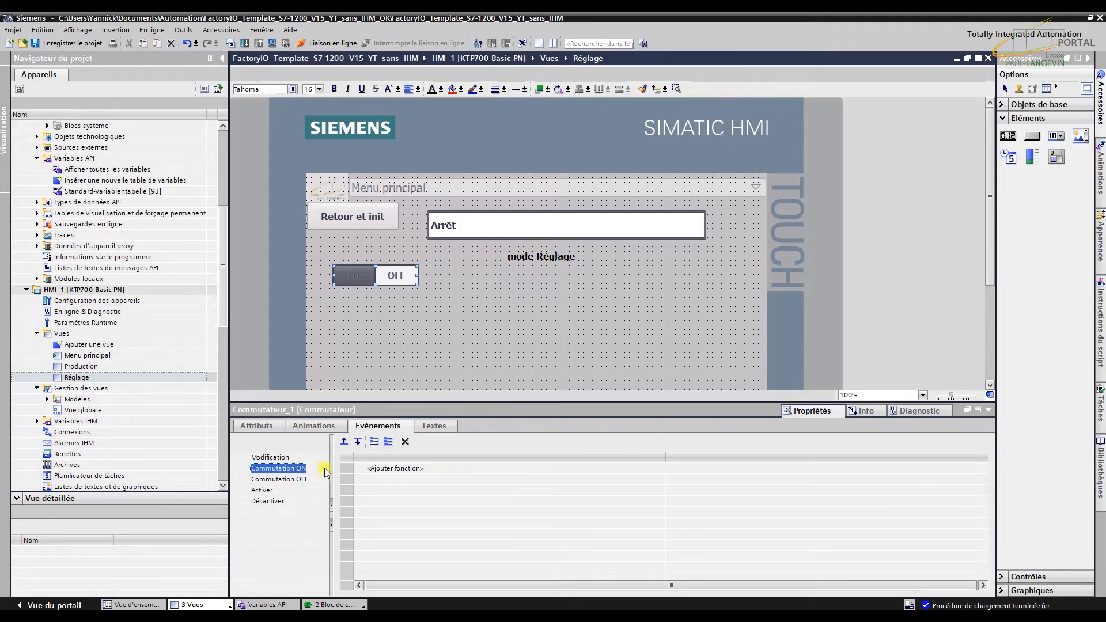
{"action": "left_click", "coordinate": [314, 427]}
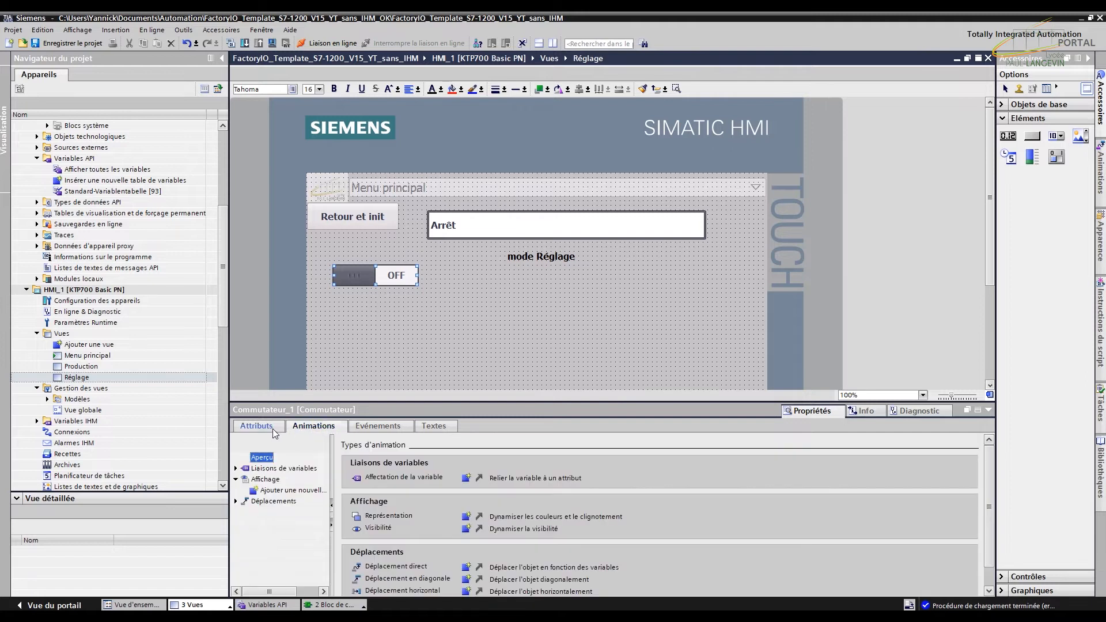
{"action": "left_click", "coordinate": [255, 427]}
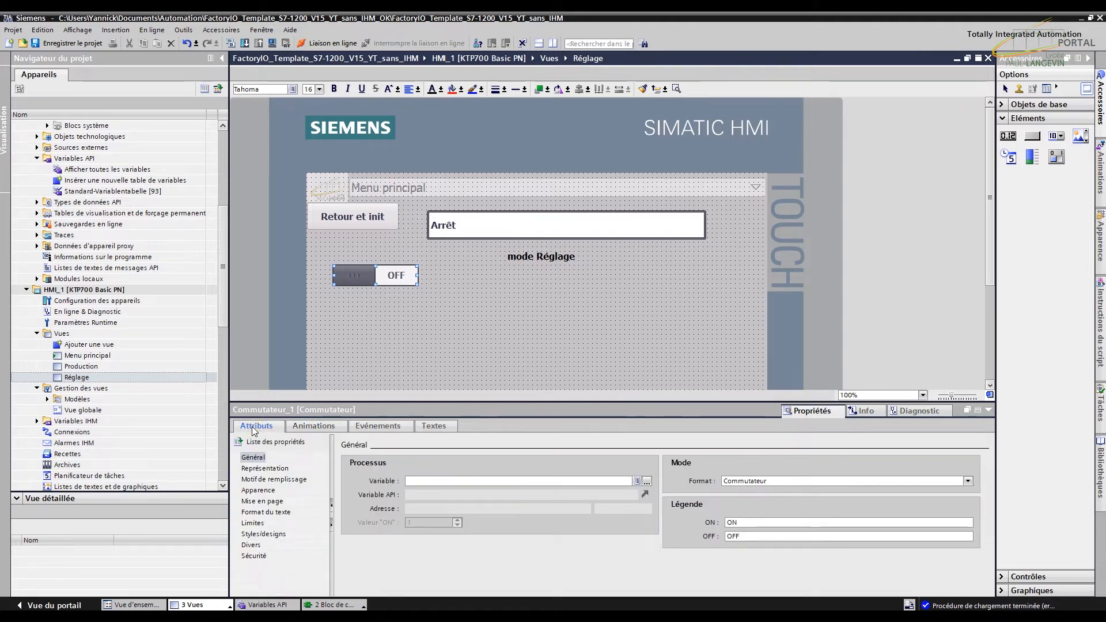
{"action": "left_click", "coordinate": [323, 430]}
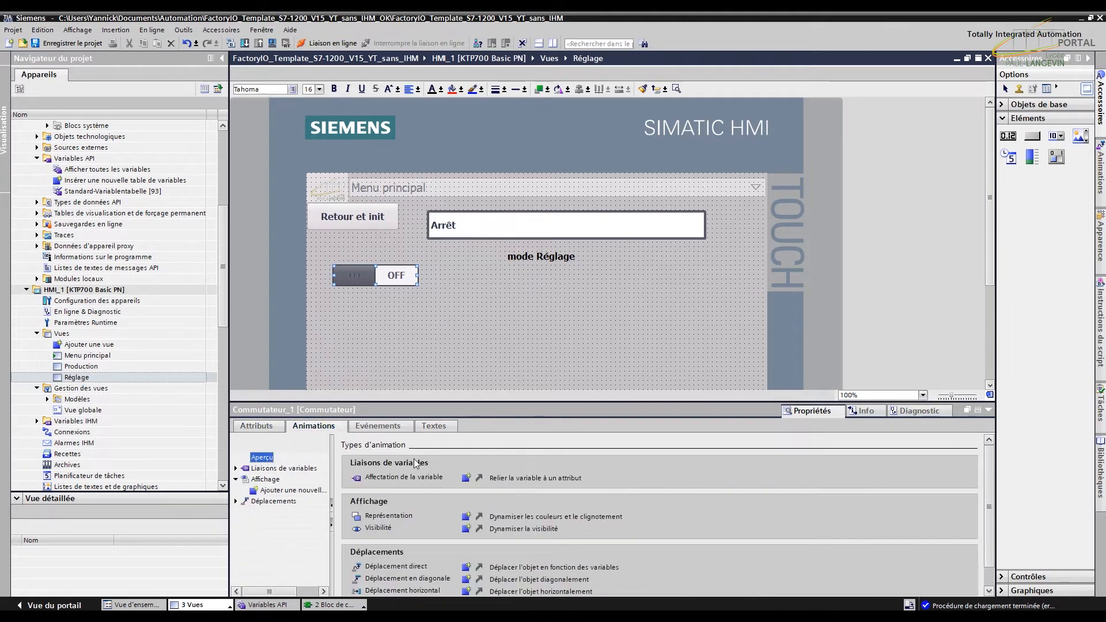
Step: Add the MiseA1Bit function to the Commutation ON event of the new switch
{"action": "left_click", "coordinate": [377, 426]}
{"action": "left_click", "coordinate": [414, 469]}
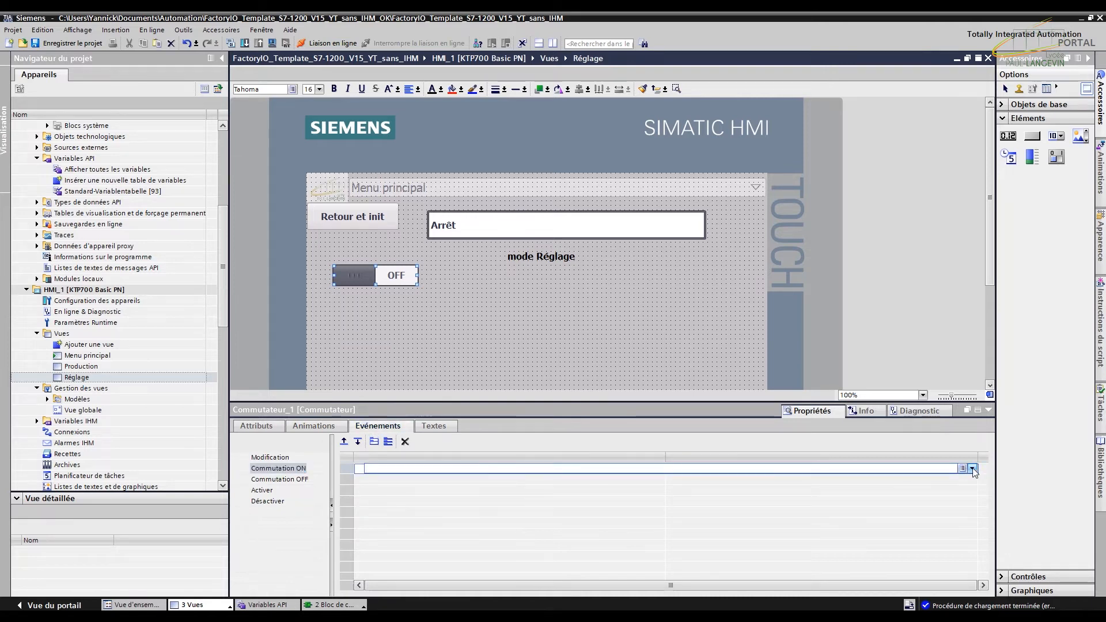
{"action": "type", "text": "mise"}
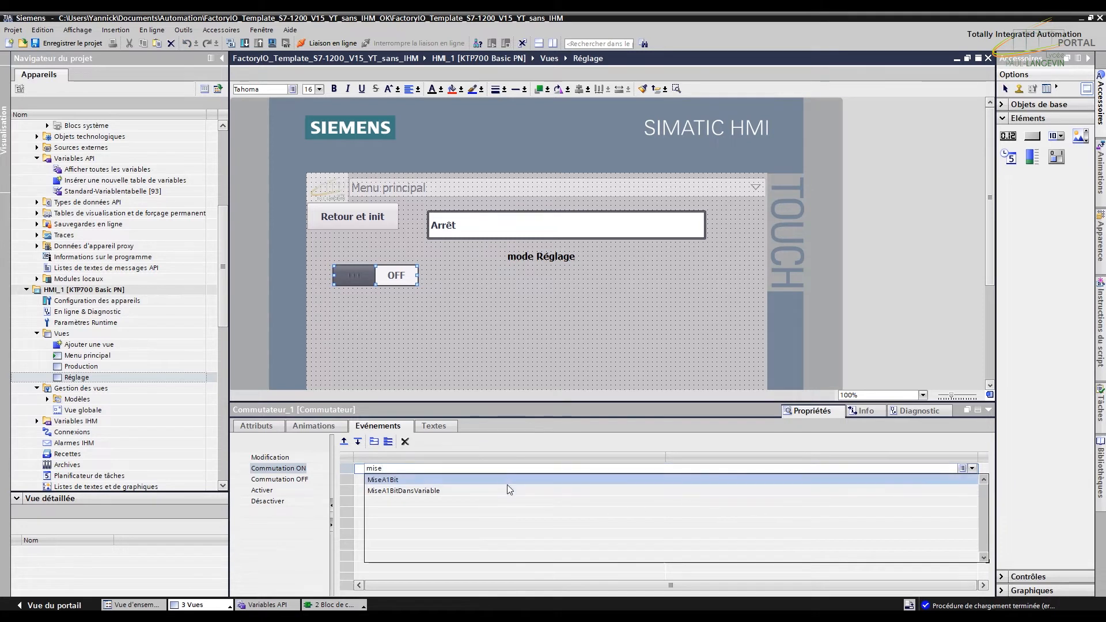
{"action": "left_click", "coordinate": [491, 480]}
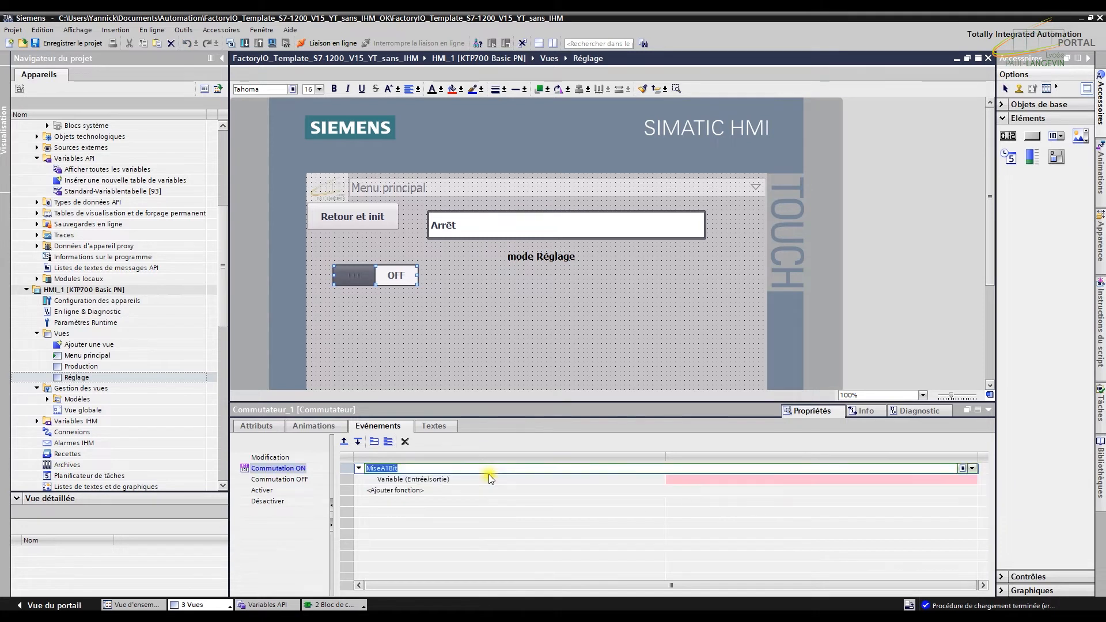
Step: Assign the PLC variable CONVA_manu to the MiseA1Bit function, filtering the standard variable table by "convA"
{"action": "left_click", "coordinate": [739, 479]}
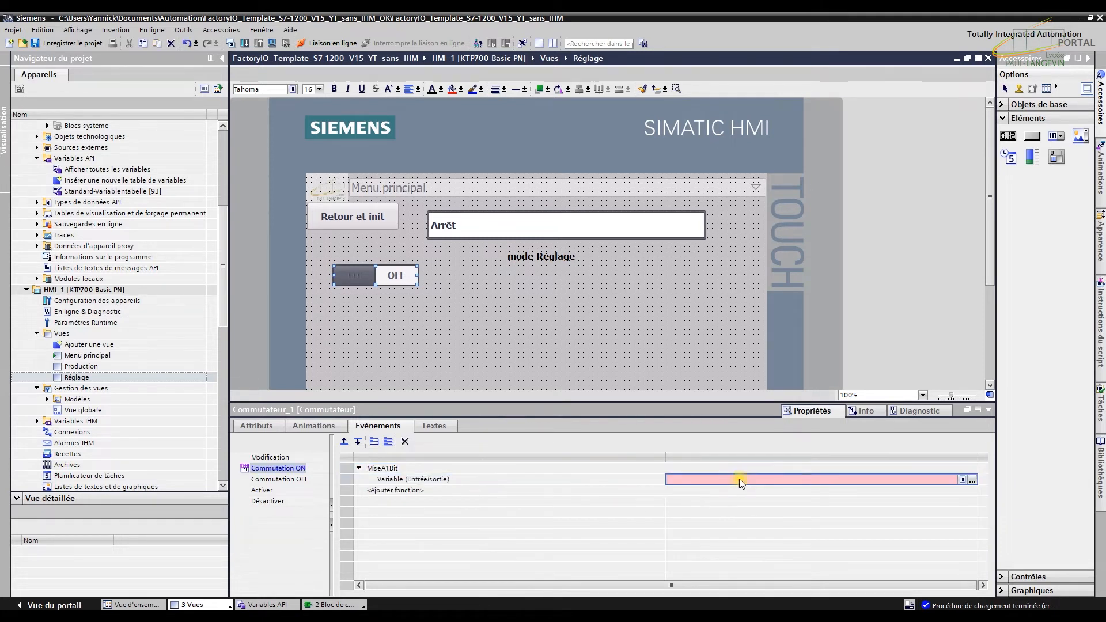
{"action": "left_click", "coordinate": [973, 480]}
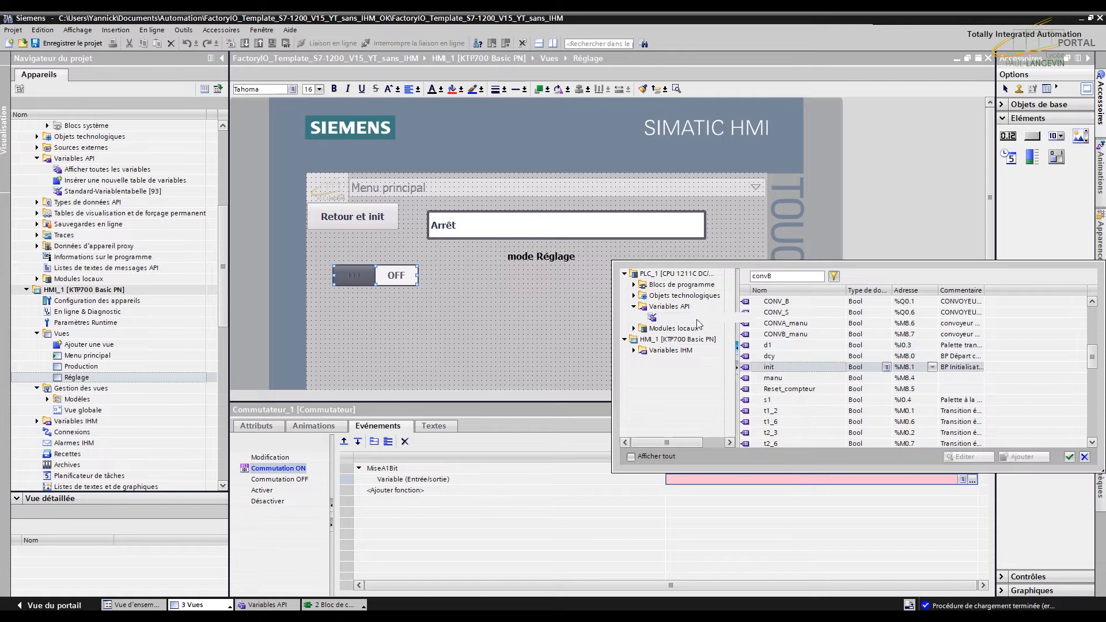
{"action": "left_click", "coordinate": [775, 276]}
{"action": "key", "text": "BackSpace"}
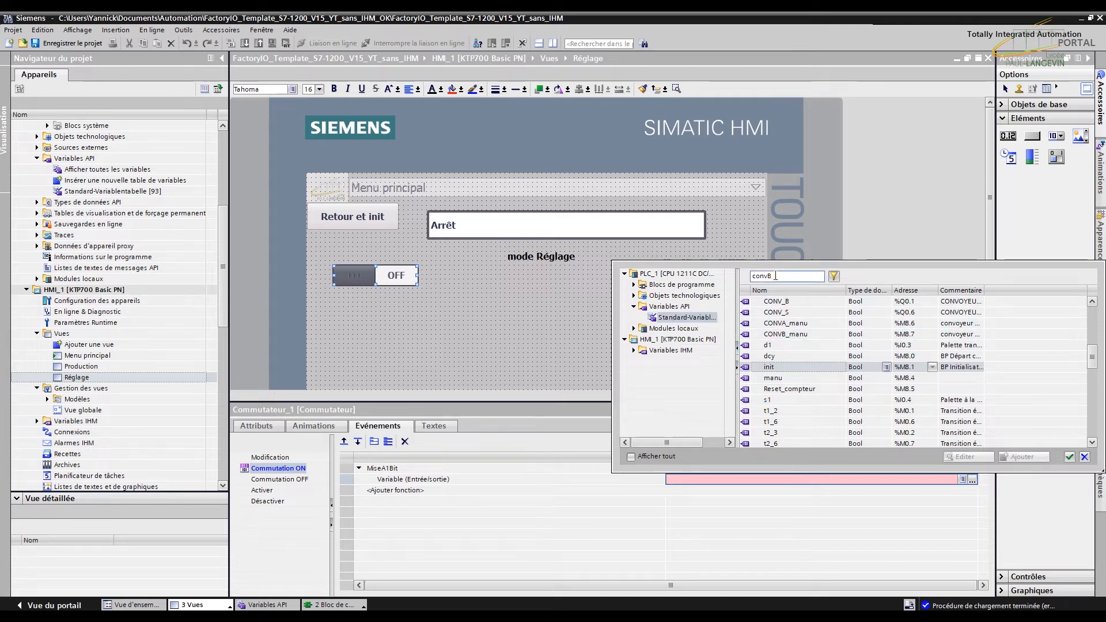
{"action": "type", "text": "A"}
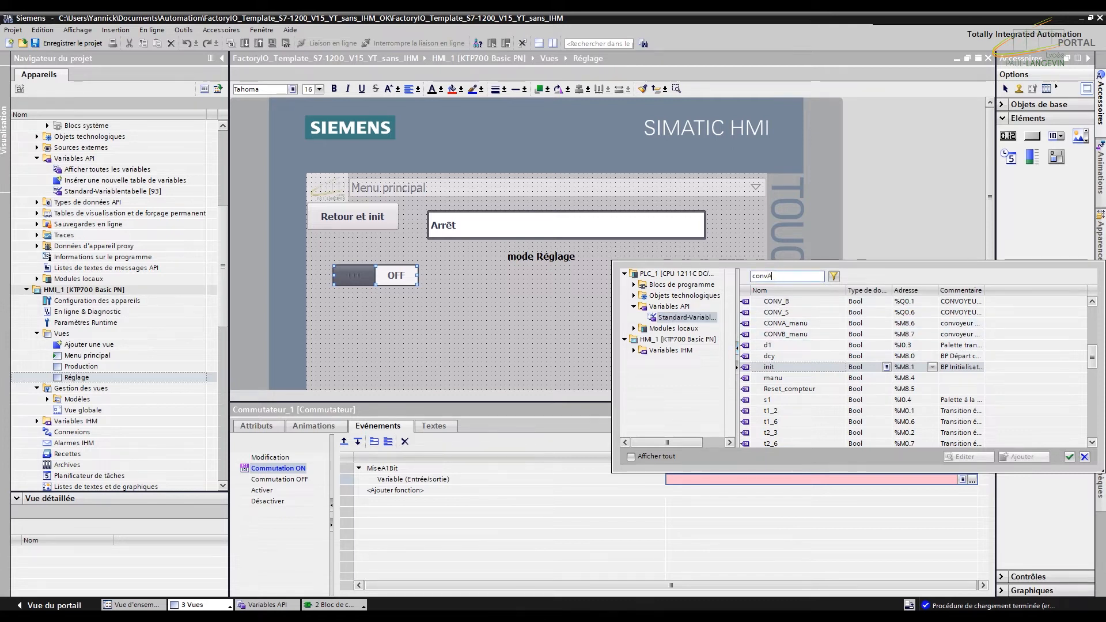
{"action": "left_click", "coordinate": [834, 276]}
{"action": "left_click", "coordinate": [788, 314]}
{"action": "left_click", "coordinate": [788, 314]}
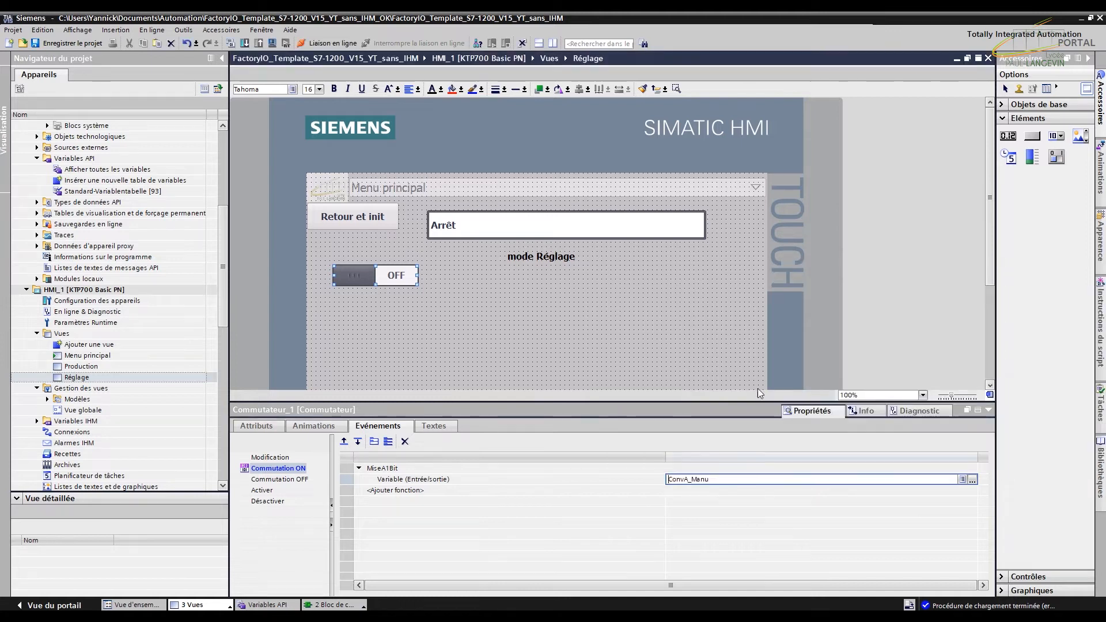
Step: Add the RAZBit function to the switch's Commutation OFF event and assign it the variable ConvA_Manu
{"action": "left_click", "coordinate": [295, 479]}
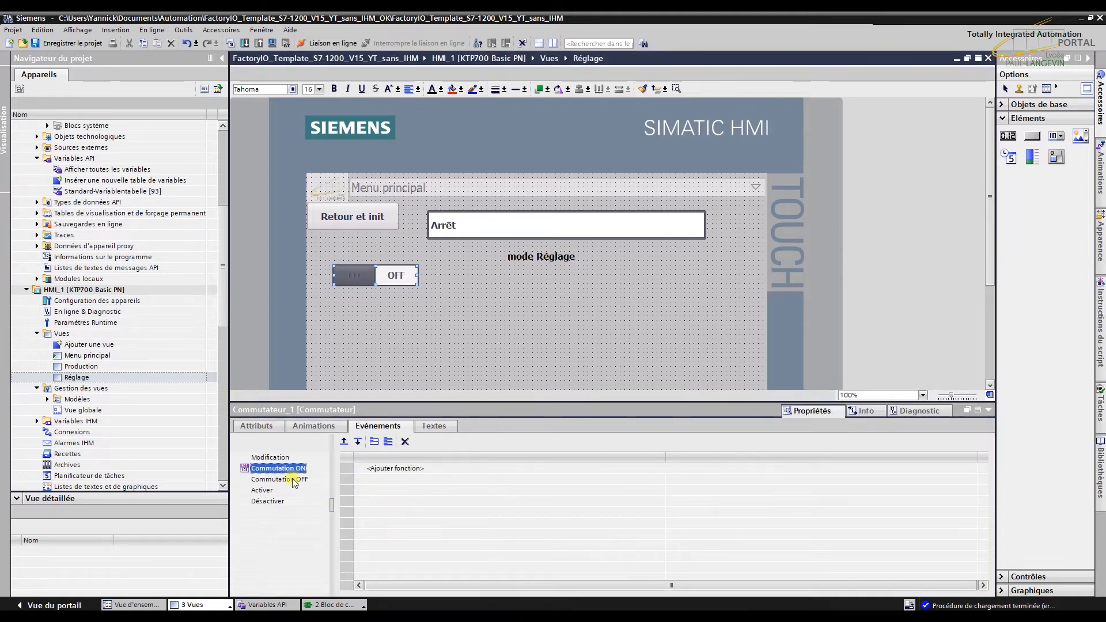
{"action": "left_click", "coordinate": [412, 468]}
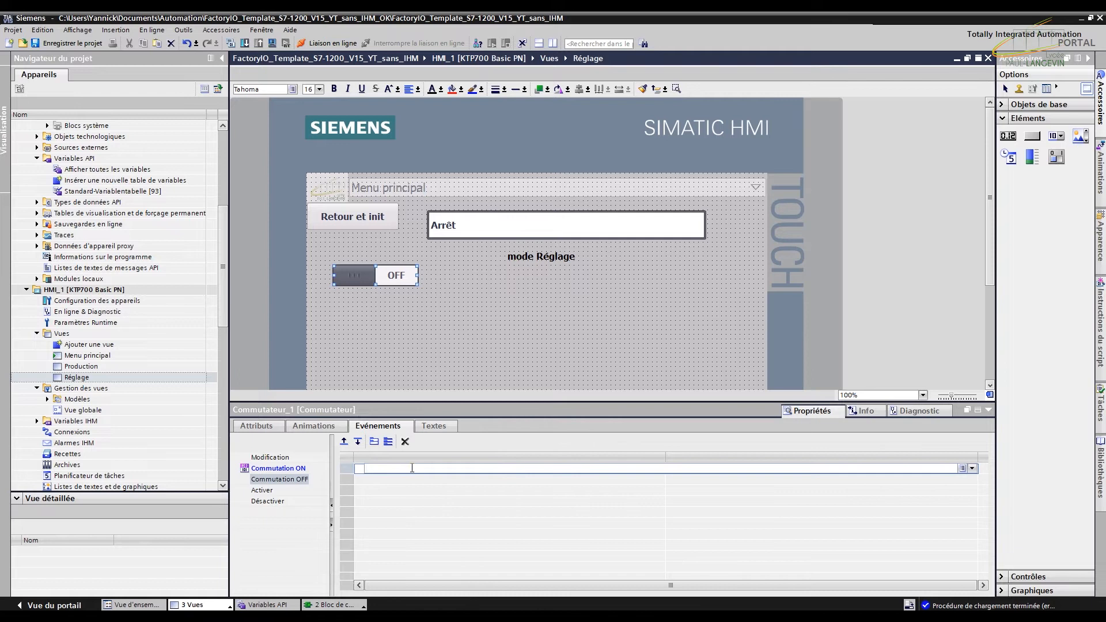
{"action": "type", "text": "RAZ"}
{"action": "key", "text": "Return"}
{"action": "left_click", "coordinate": [721, 478]}
{"action": "type", "text": "conv"}
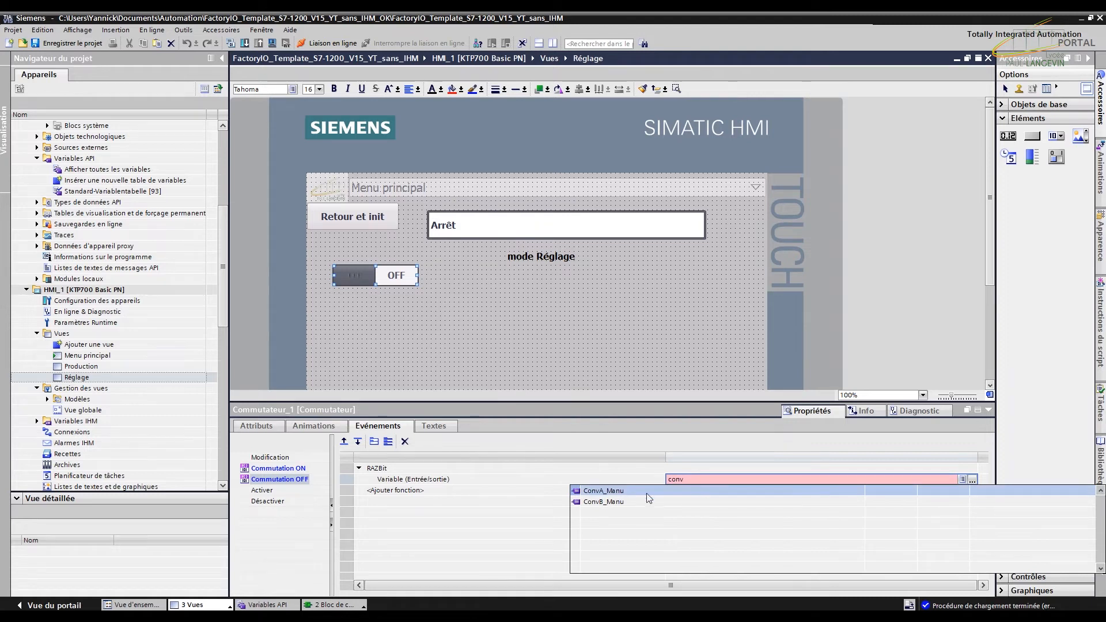
{"action": "left_click", "coordinate": [620, 492]}
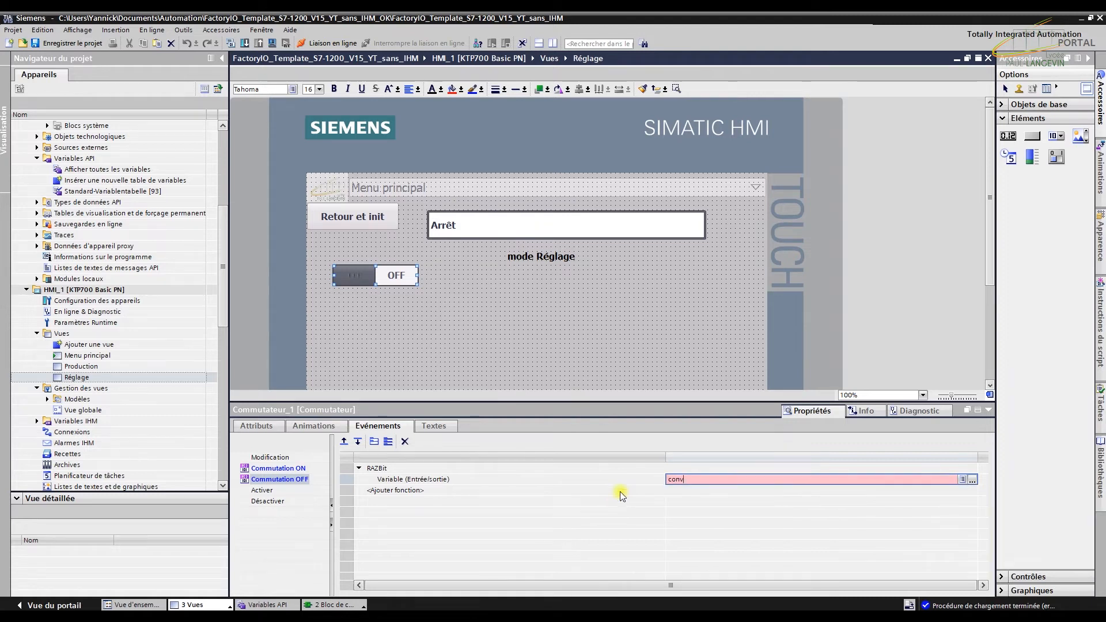
Step: Set the switch's legend texts to MARCHE for ON and ARRET for OFF
{"action": "left_click", "coordinate": [314, 426]}
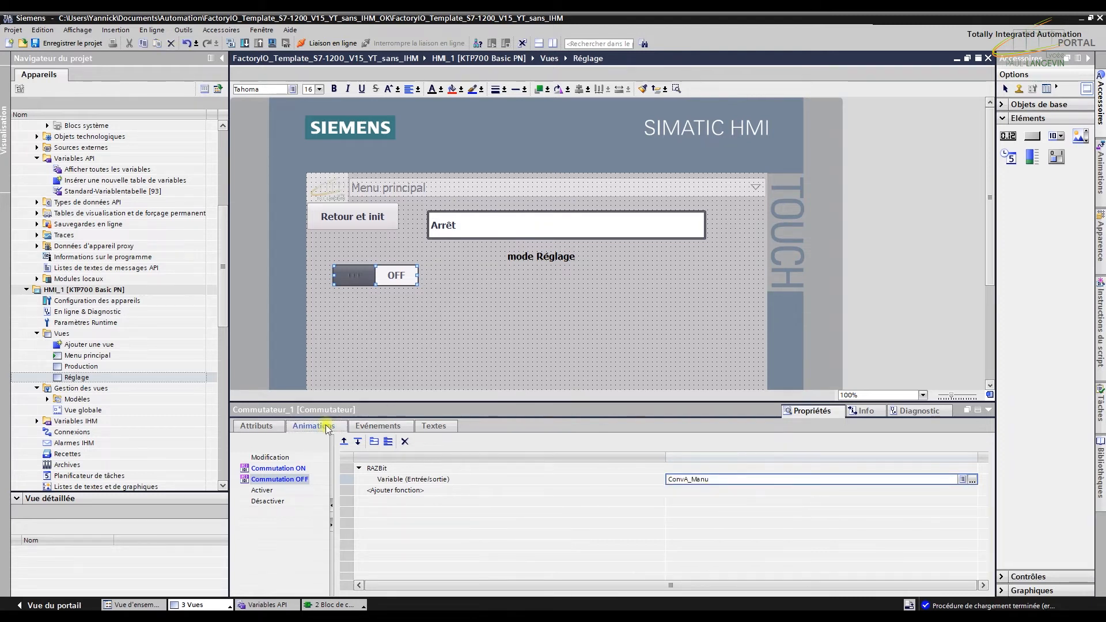
{"action": "left_click", "coordinate": [258, 427]}
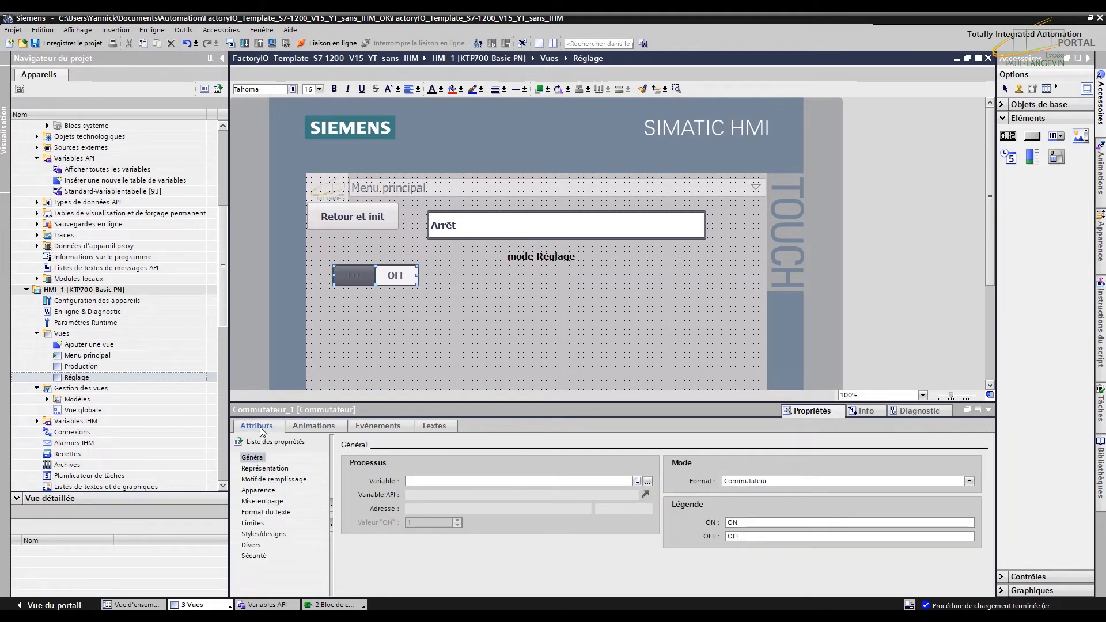
{"action": "double_click", "coordinate": [737, 522]}
{"action": "type", "text": "MARCHE"}
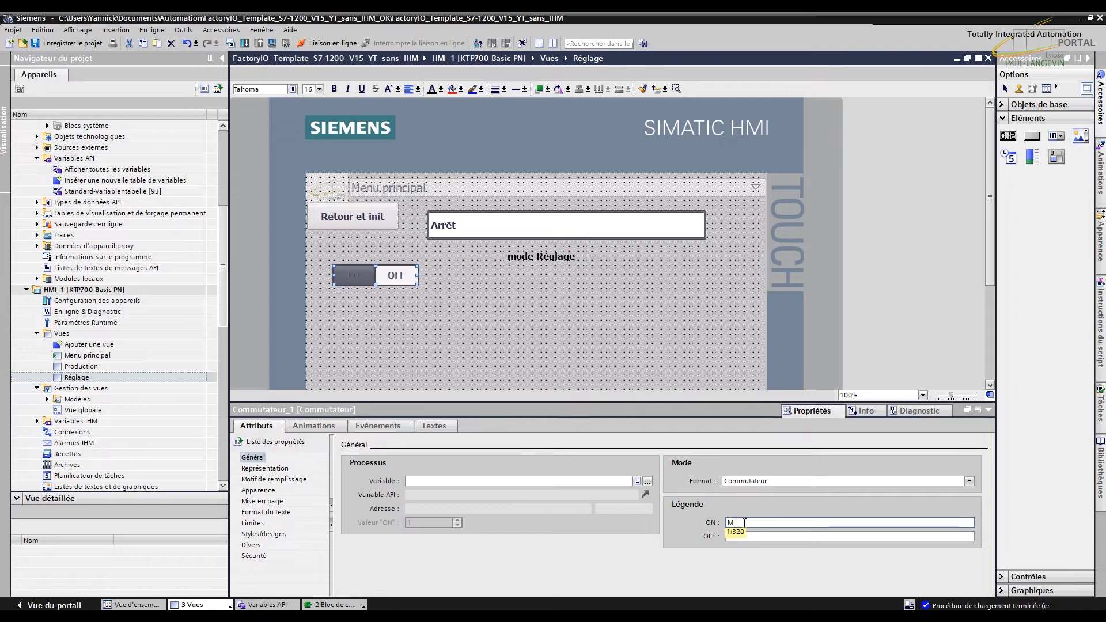
{"action": "left_click", "coordinate": [770, 537]}
{"action": "left_click_drag", "start_coordinate": [746, 535], "coordinate": [721, 537]}
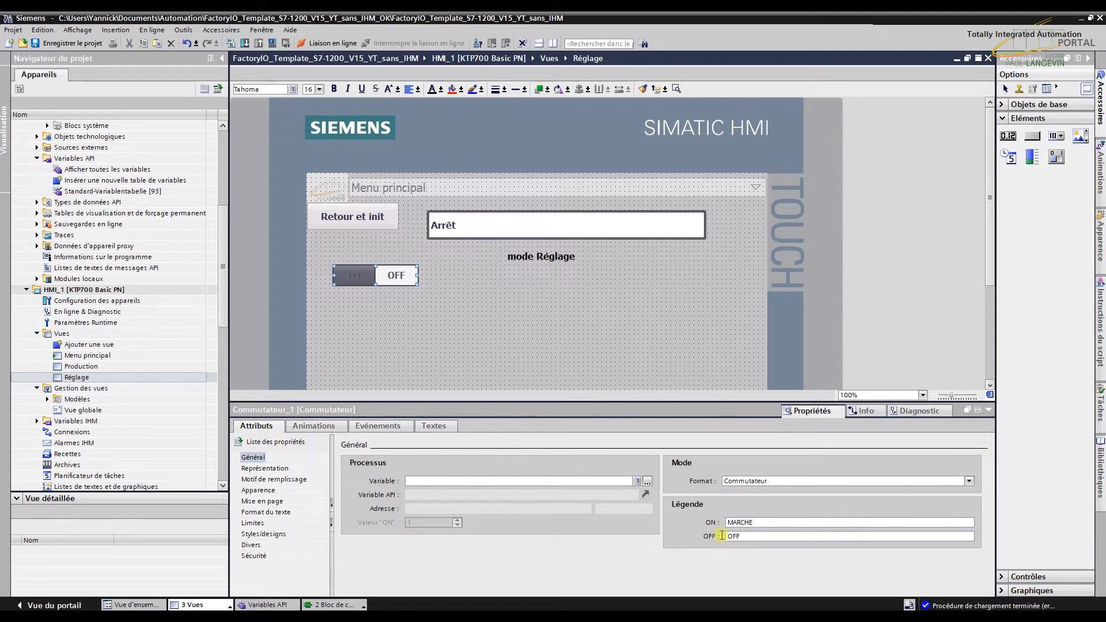
{"action": "type", "text": "ARRET"}
{"action": "left_click", "coordinate": [281, 480]}
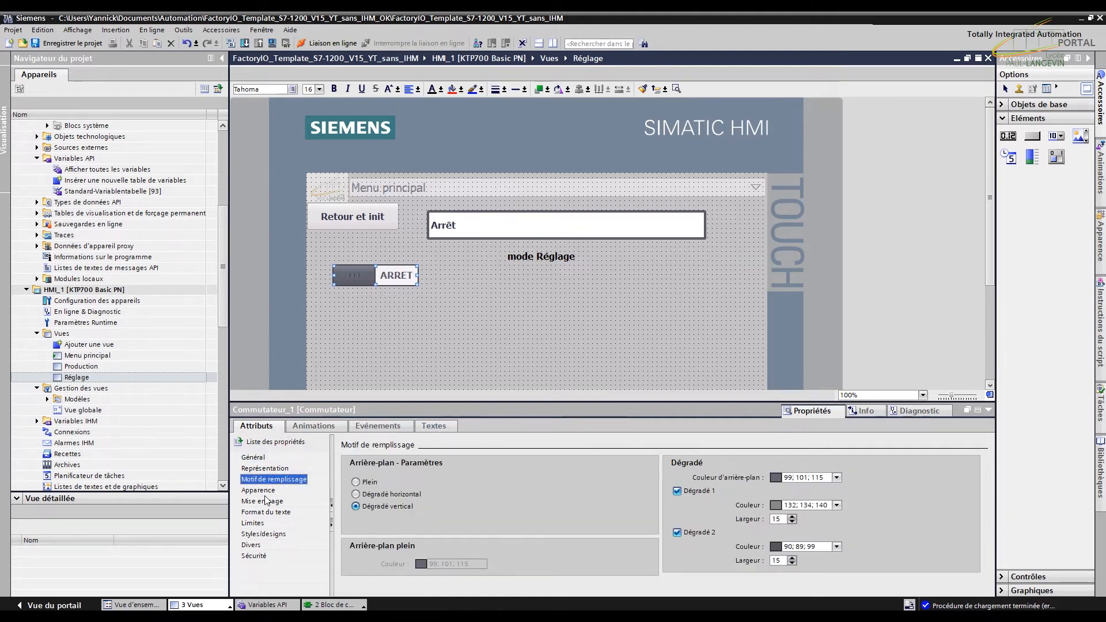
{"action": "left_click", "coordinate": [258, 490]}
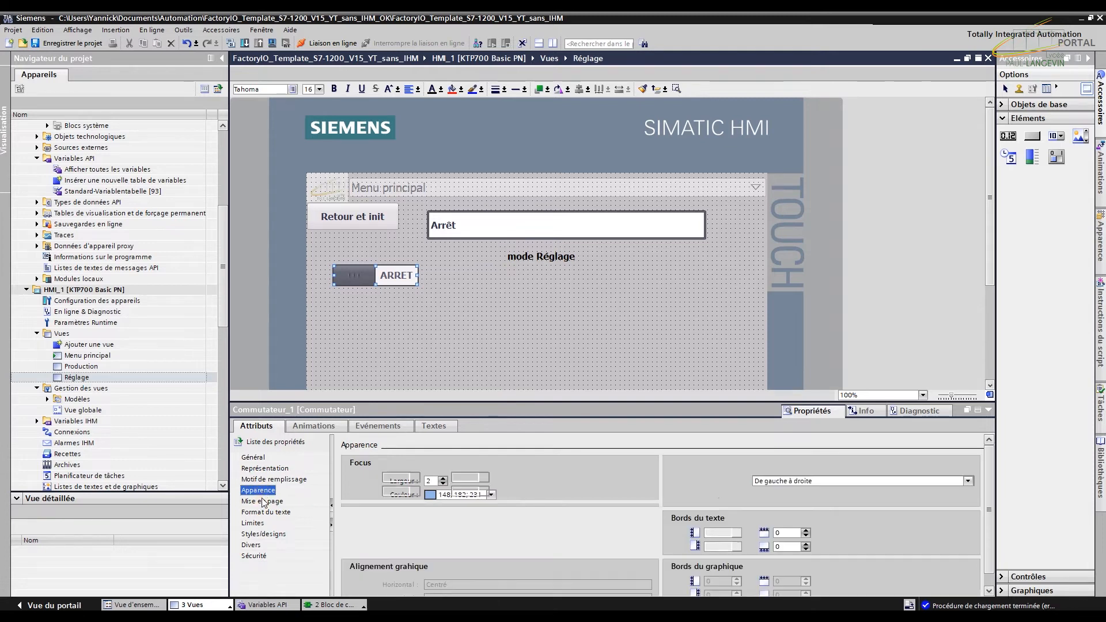
{"action": "left_click", "coordinate": [263, 501]}
Step: Add a Représentation display animation to the switch and link it to the variable CONV_A
{"action": "left_click", "coordinate": [311, 426]}
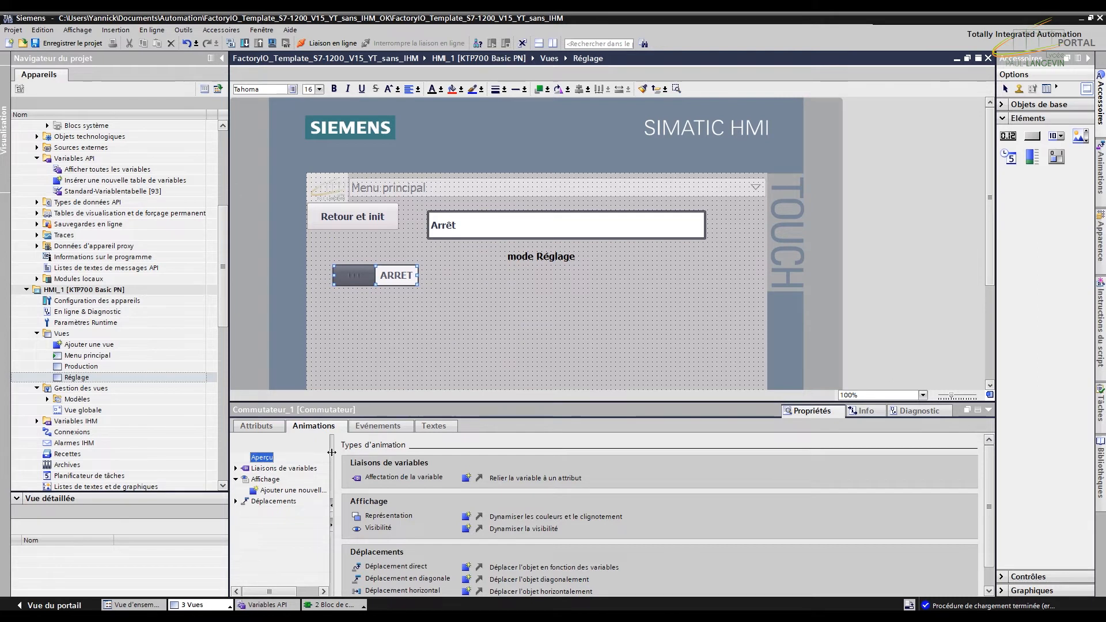
{"action": "left_click", "coordinate": [265, 479]}
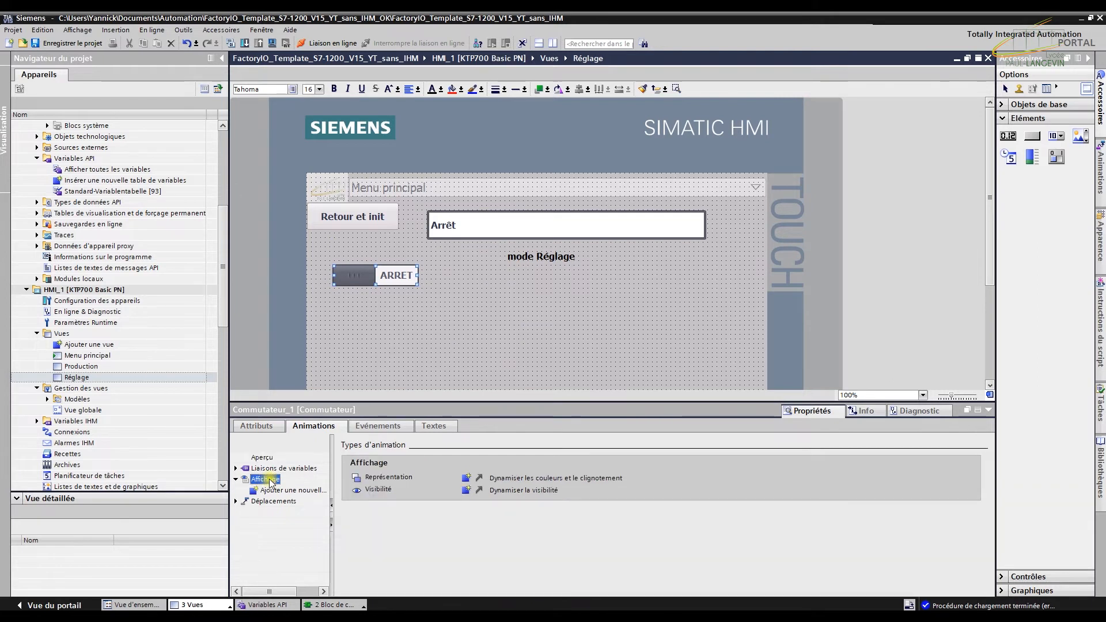
{"action": "left_click", "coordinate": [467, 481]}
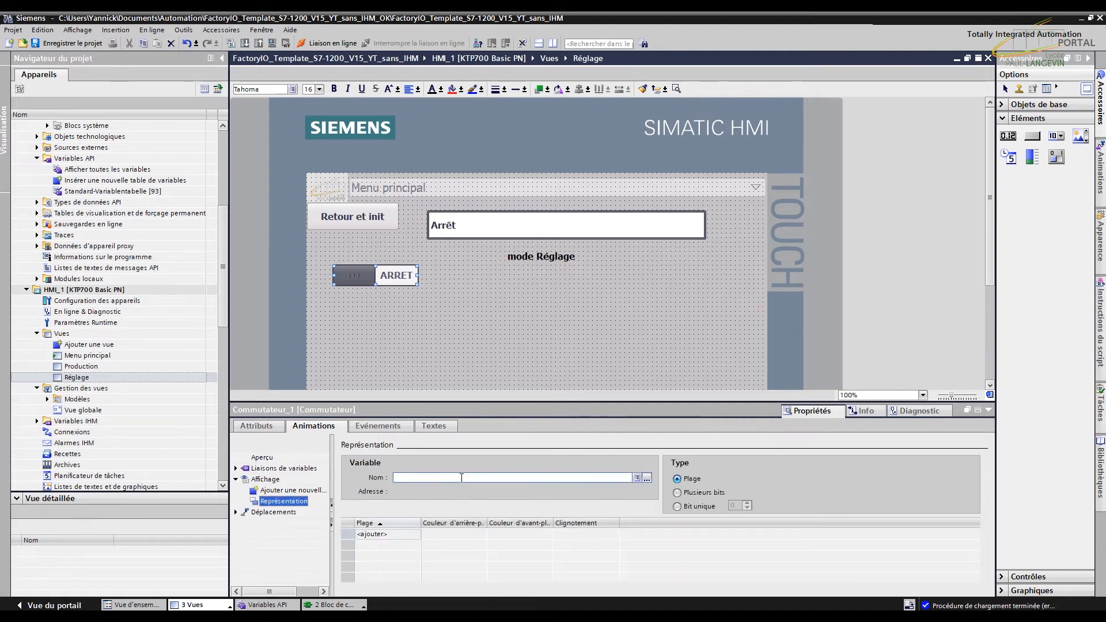
{"action": "left_click", "coordinate": [615, 476]}
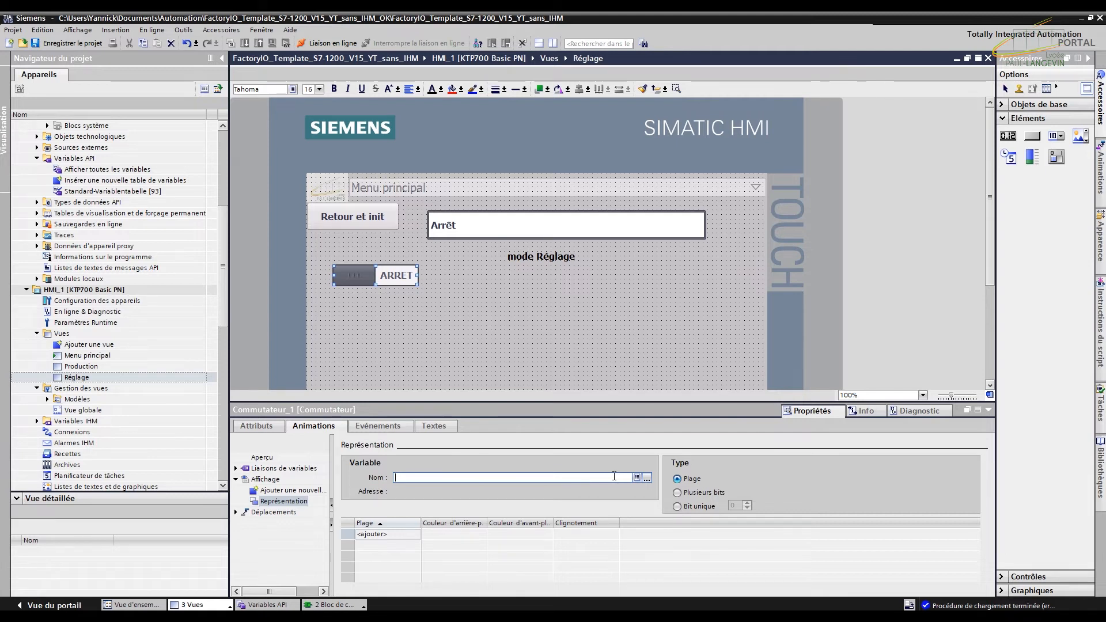
{"action": "left_click", "coordinate": [648, 480]}
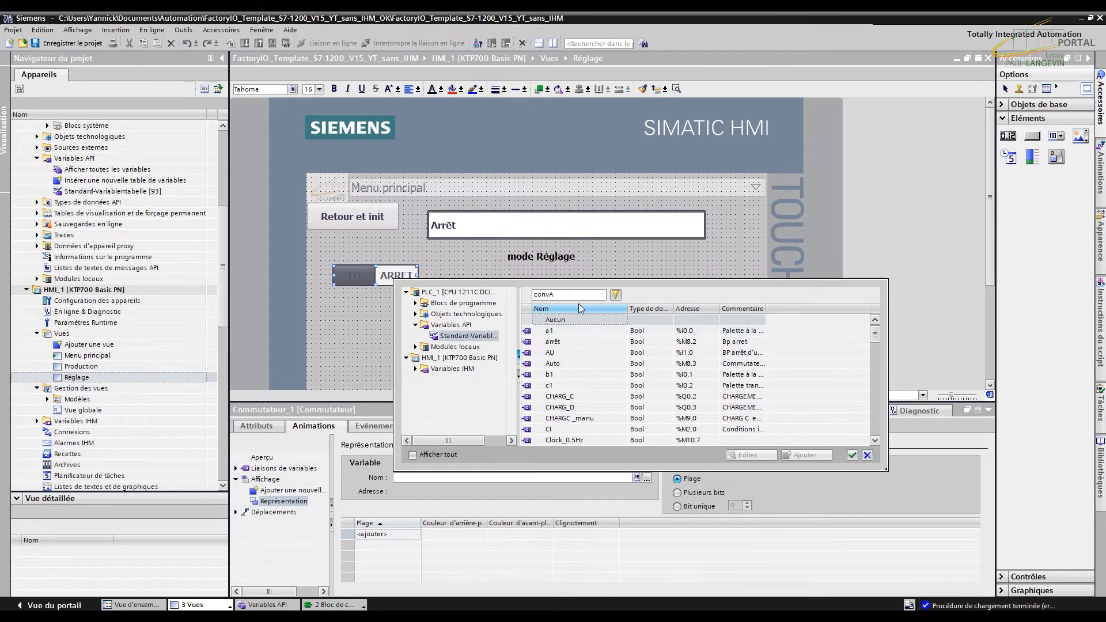
{"action": "left_click", "coordinate": [616, 295]}
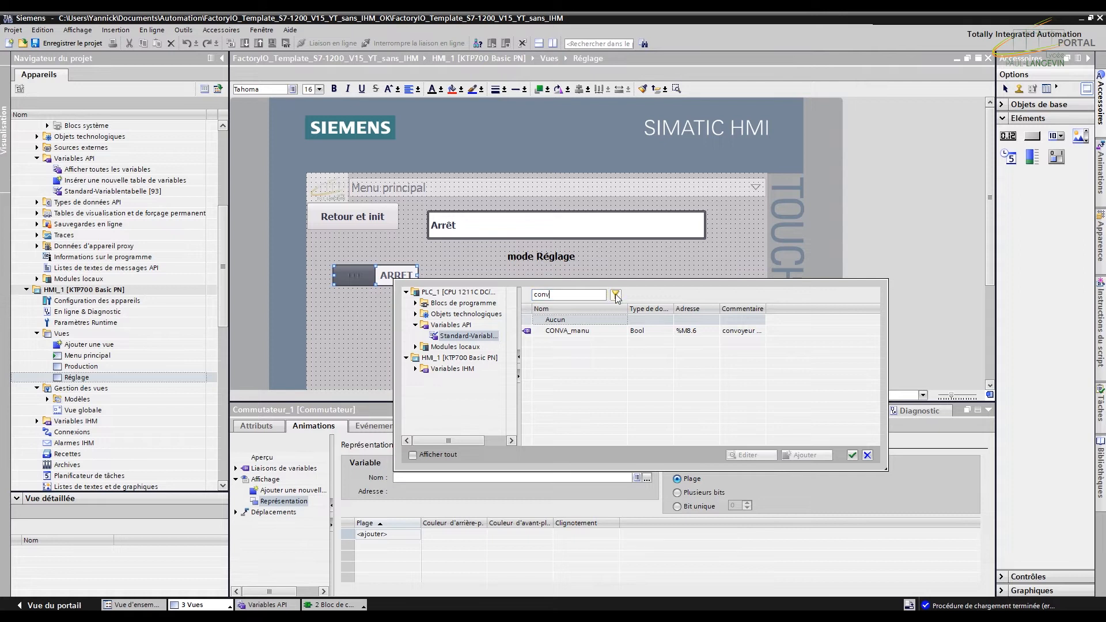
{"action": "double_click", "coordinate": [574, 332]}
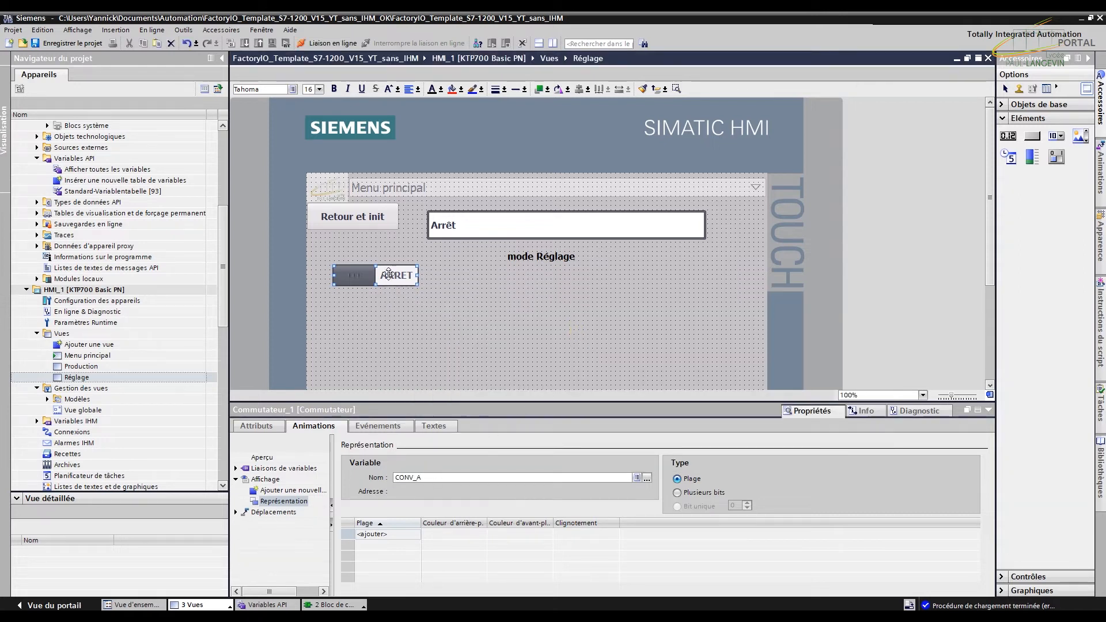
Step: Add range value 0 to the Représentation animation with a green background (0; 255; 0)
{"action": "left_click", "coordinate": [396, 535]}
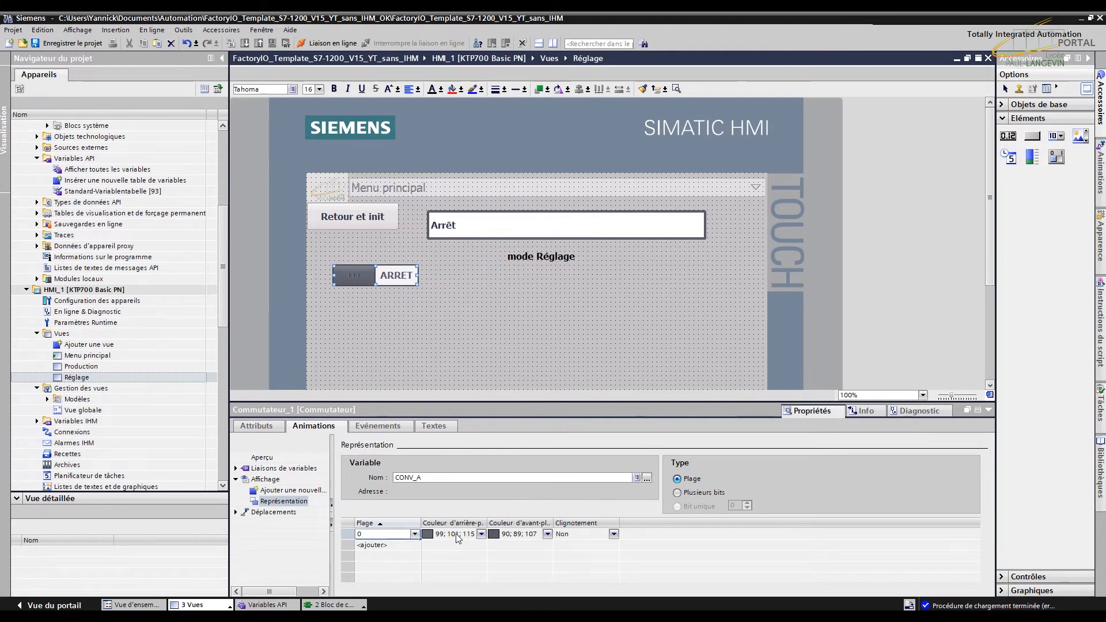
{"action": "left_click", "coordinate": [437, 536]}
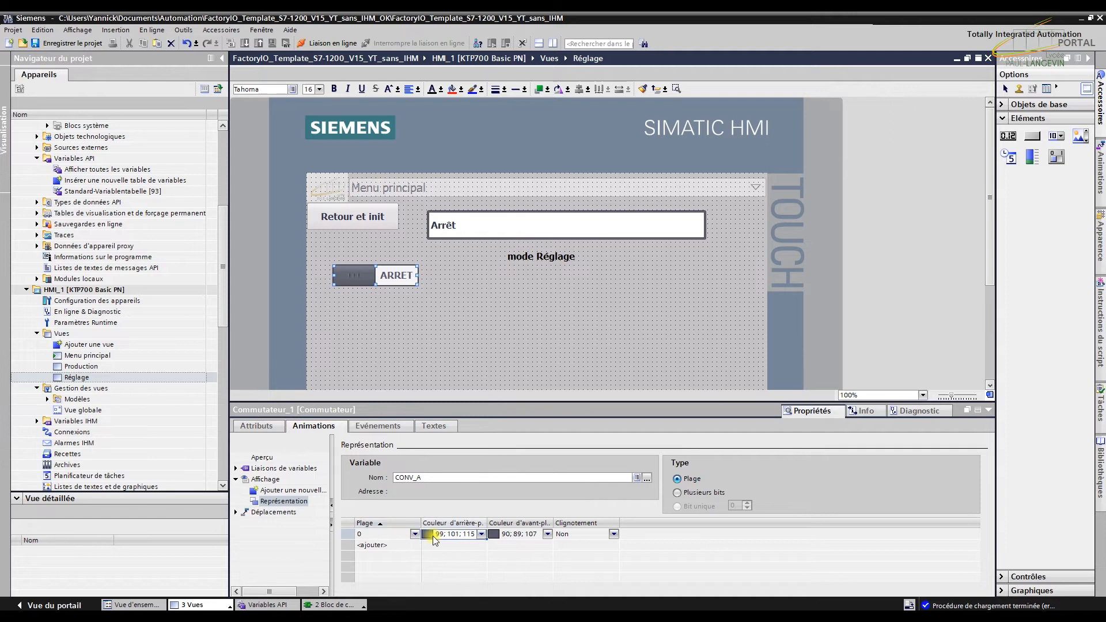
{"action": "left_click", "coordinate": [481, 534]}
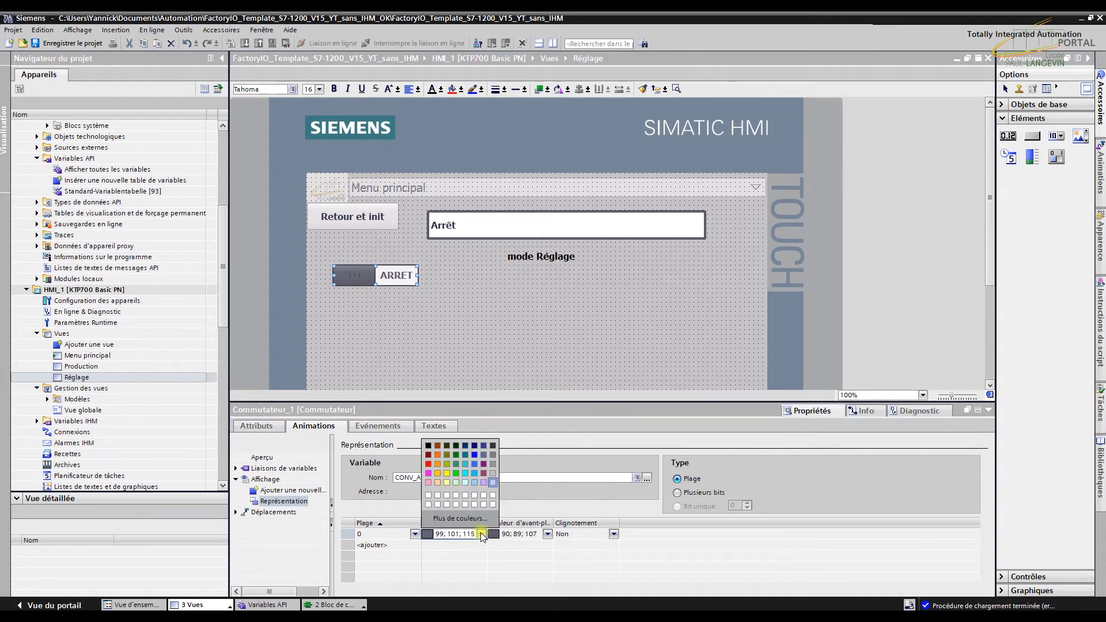
{"action": "left_click", "coordinate": [455, 473]}
Step: Add range value 1 with a red background (255; 0; 0) and set its flashing (Clignotement) to Oui
{"action": "left_click", "coordinate": [391, 546]}
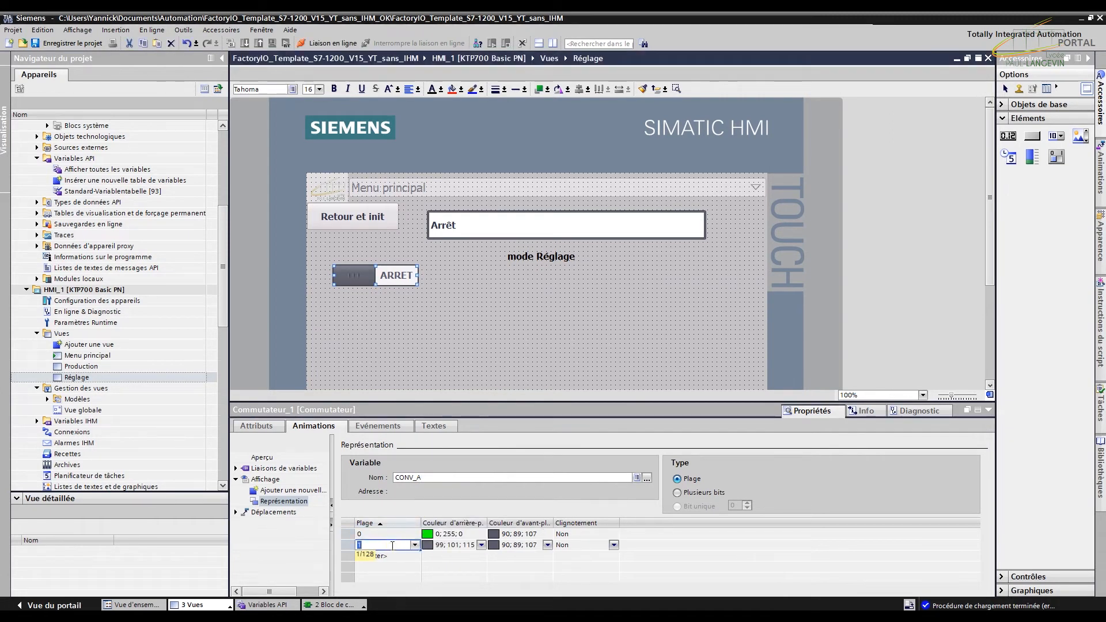
{"action": "left_click", "coordinate": [463, 555]}
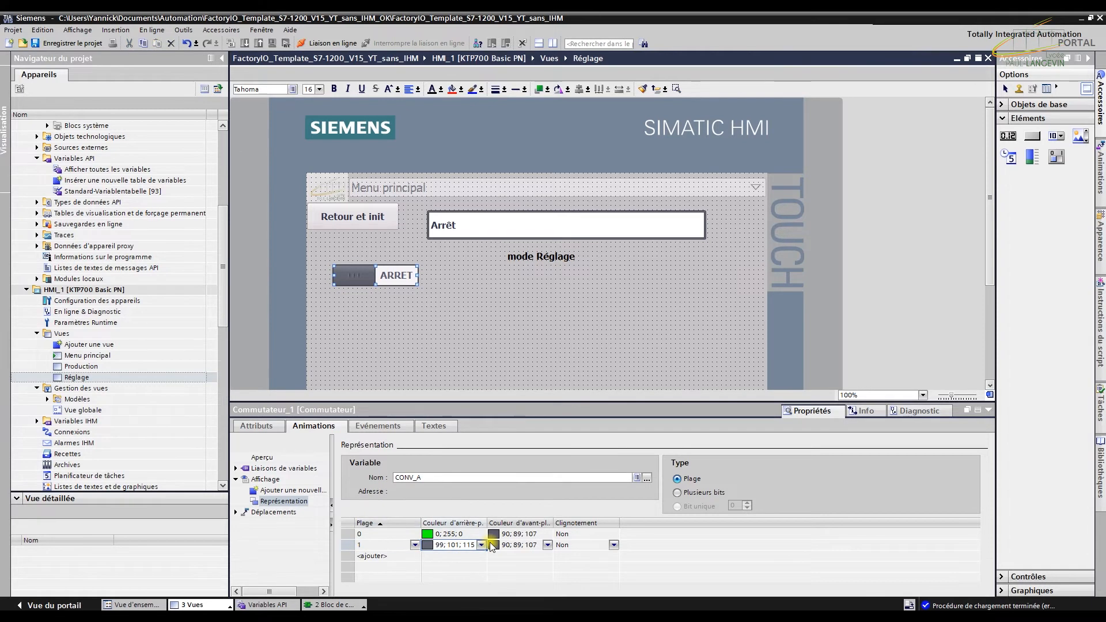
{"action": "left_click", "coordinate": [434, 546]}
{"action": "left_click", "coordinate": [481, 545]}
{"action": "left_click", "coordinate": [429, 476]}
{"action": "left_click", "coordinate": [594, 545]}
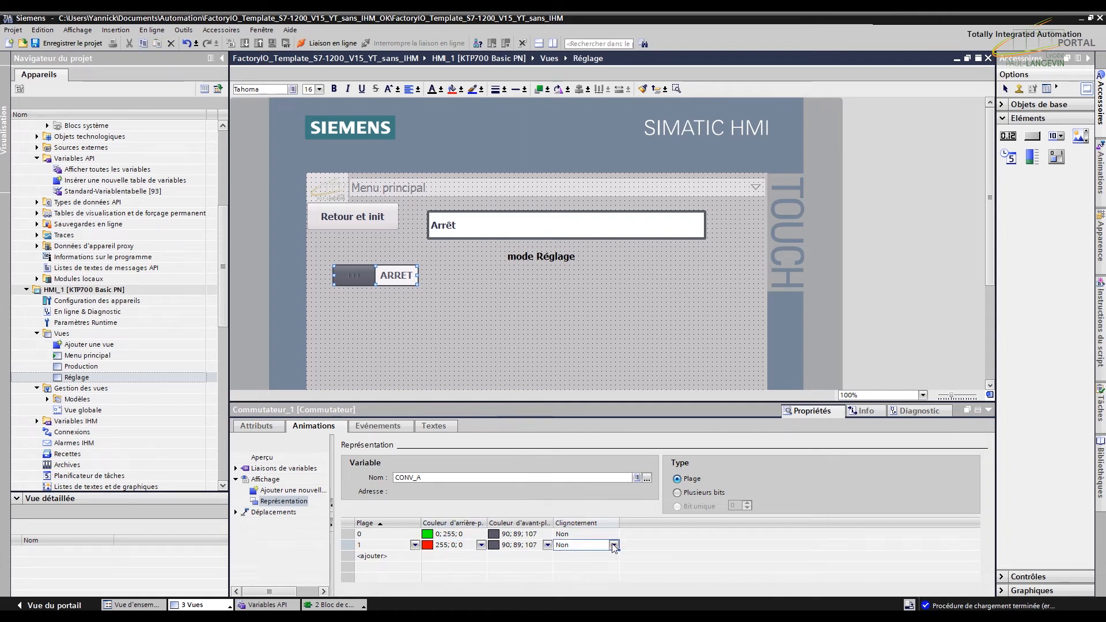
{"action": "left_click", "coordinate": [615, 545]}
{"action": "left_click", "coordinate": [583, 569]}
{"action": "left_click", "coordinate": [461, 315]}
{"action": "left_click", "coordinate": [391, 279]}
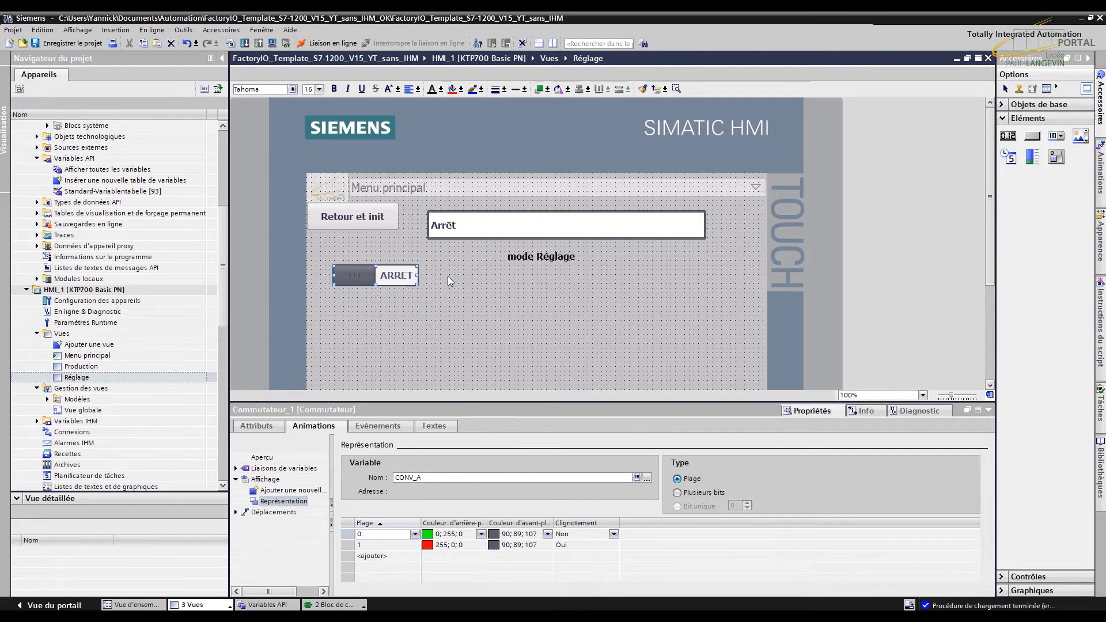
Step: Add a text field reading Convoyeur A beside the switch on the Réglage view
{"action": "left_click", "coordinate": [1015, 119]}
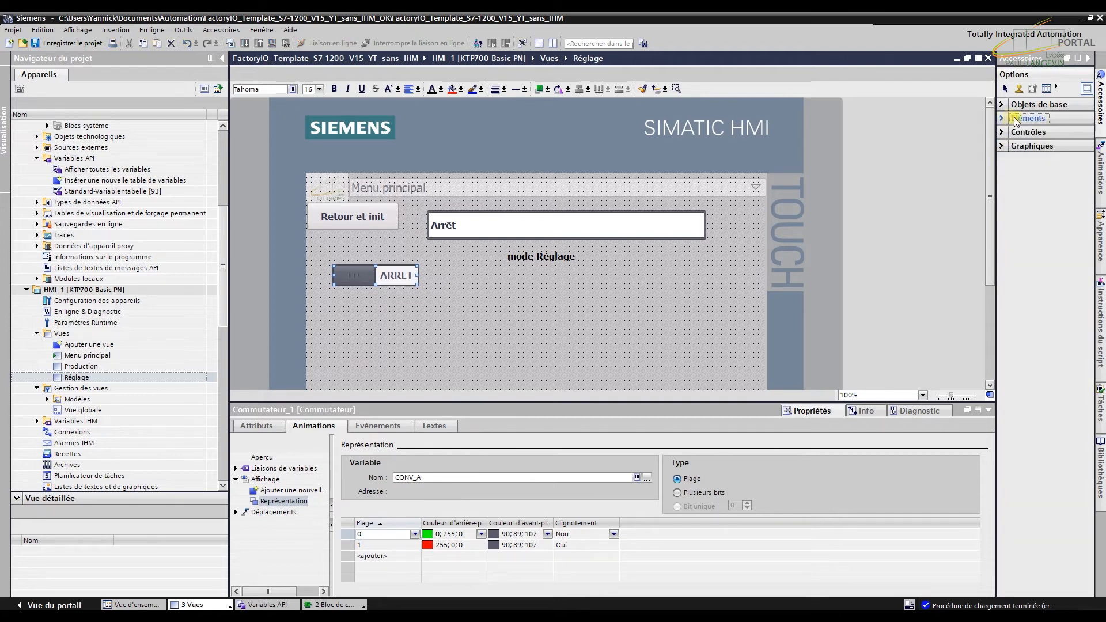
{"action": "left_click", "coordinate": [1007, 108]}
{"action": "left_click", "coordinate": [1009, 143]}
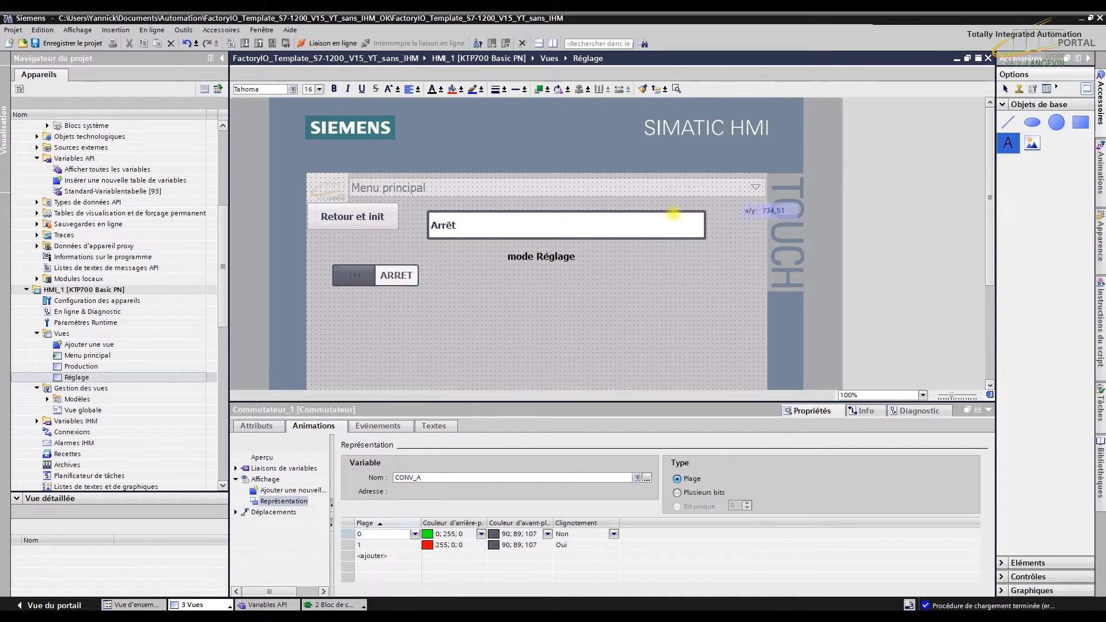
{"action": "left_click", "coordinate": [441, 277]}
{"action": "type", "text": "Conv"}
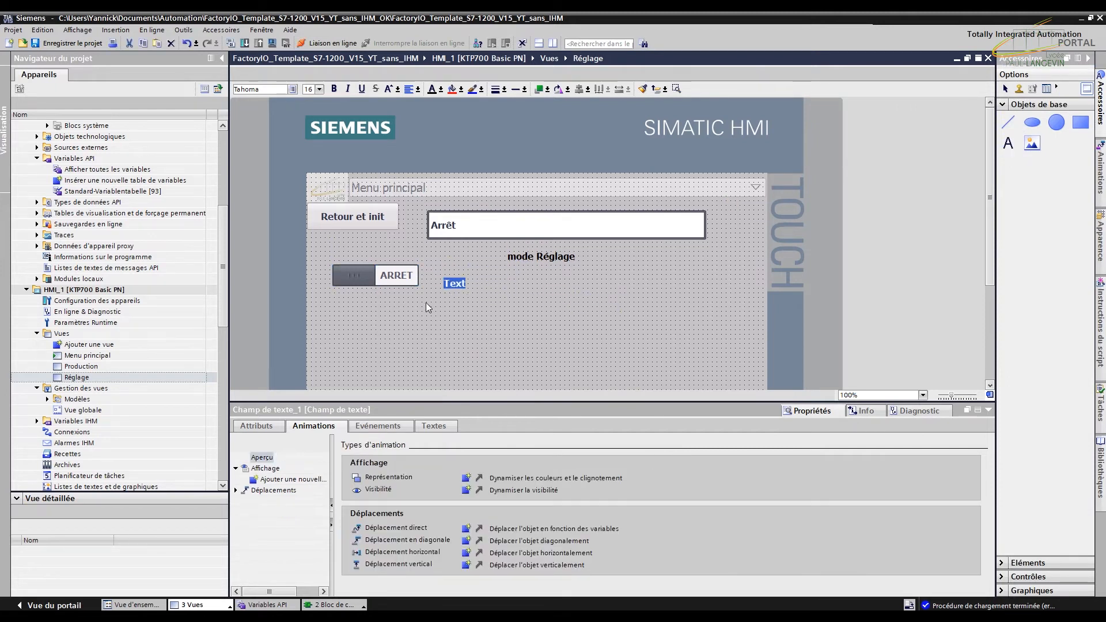
{"action": "type", "text": "oyeur A"}
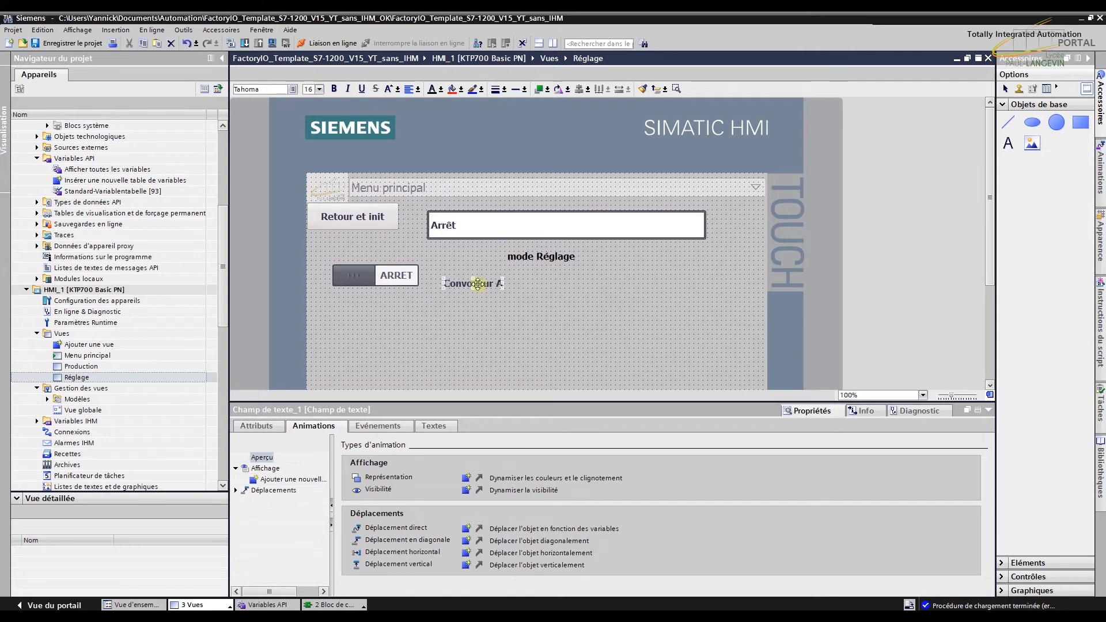
Step: Align the Convoyeur A label with its switch and shift both slightly toward the view's left edge
{"action": "left_click_drag", "start_coordinate": [478, 283], "coordinate": [464, 277]}
{"action": "left_click_drag", "start_coordinate": [507, 310], "coordinate": [314, 260]}
{"action": "left_click_drag", "start_coordinate": [392, 276], "coordinate": [385, 280]}
{"action": "left_click", "coordinate": [469, 302]}
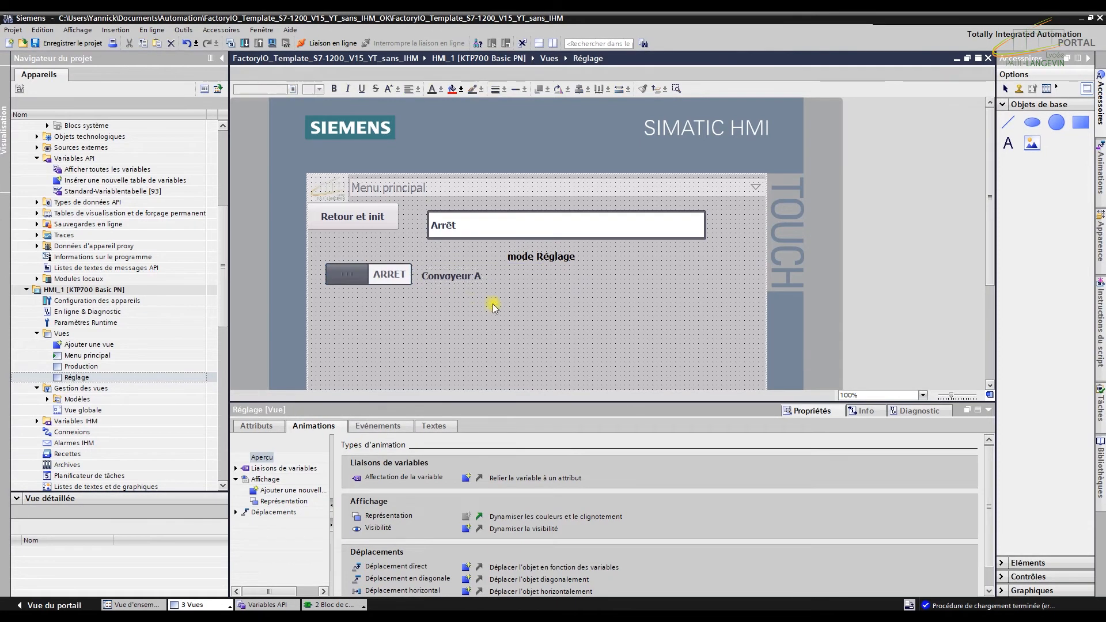
Step: Duplicate the switch and its label twice, stacking the two copies beneath the original
{"action": "right_click", "coordinate": [372, 277]}
{"action": "left_click", "coordinate": [392, 297]}
{"action": "right_click", "coordinate": [415, 316]}
{"action": "left_click", "coordinate": [429, 340]}
{"action": "left_click_drag", "start_coordinate": [378, 280], "coordinate": [379, 308]}
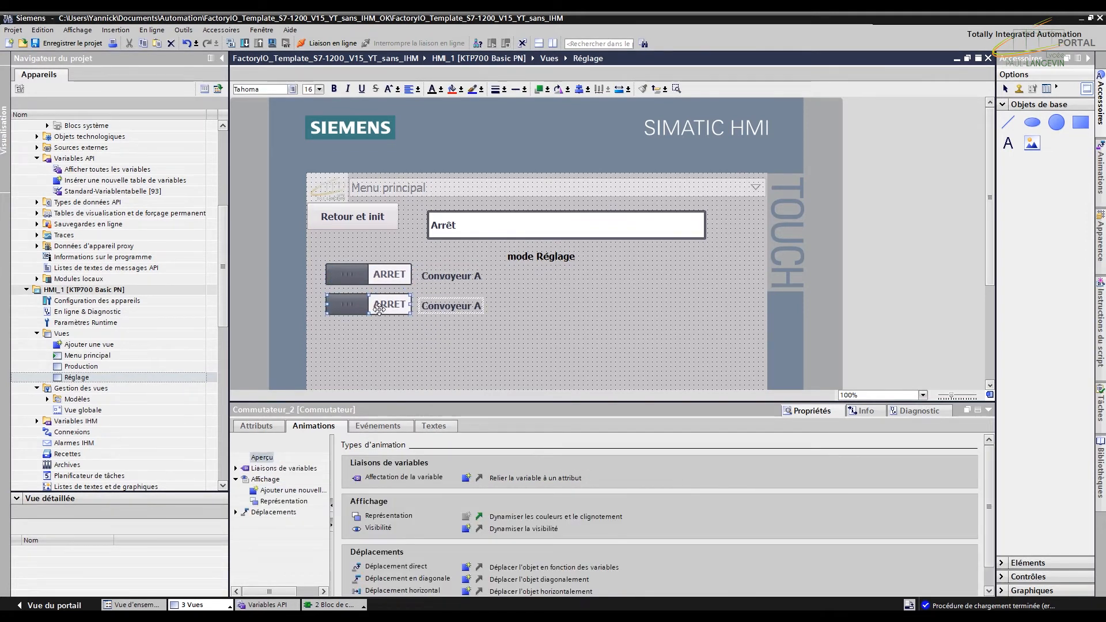
{"action": "right_click", "coordinate": [383, 343]}
{"action": "left_click", "coordinate": [398, 366]}
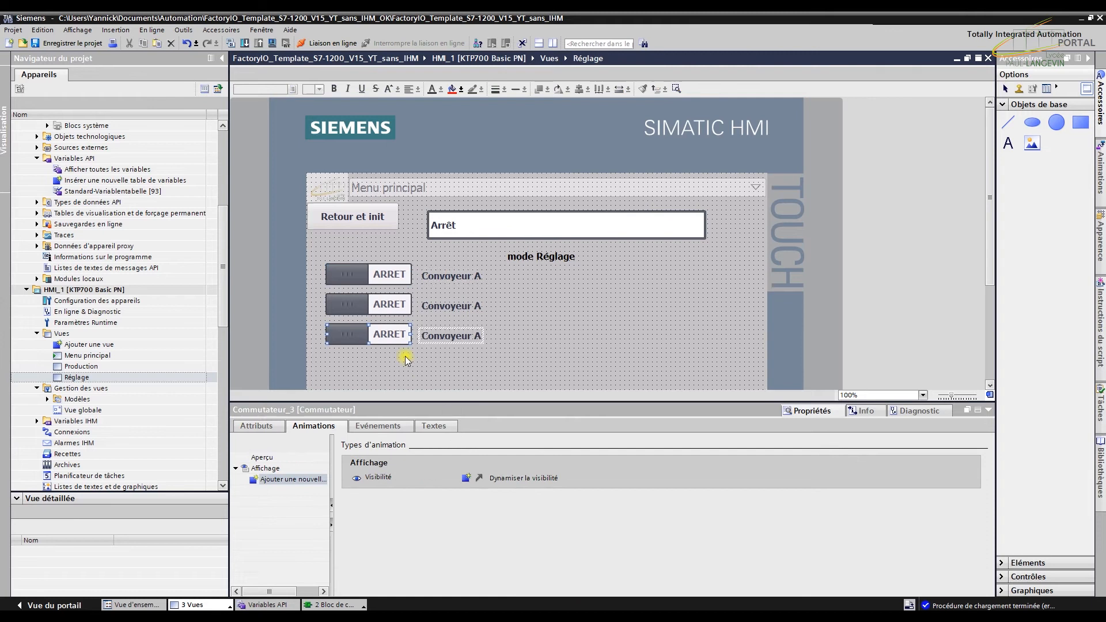
Step: Change the second switch's label to Convoyeur B and the third one's to Chargement C
{"action": "left_click", "coordinate": [458, 304]}
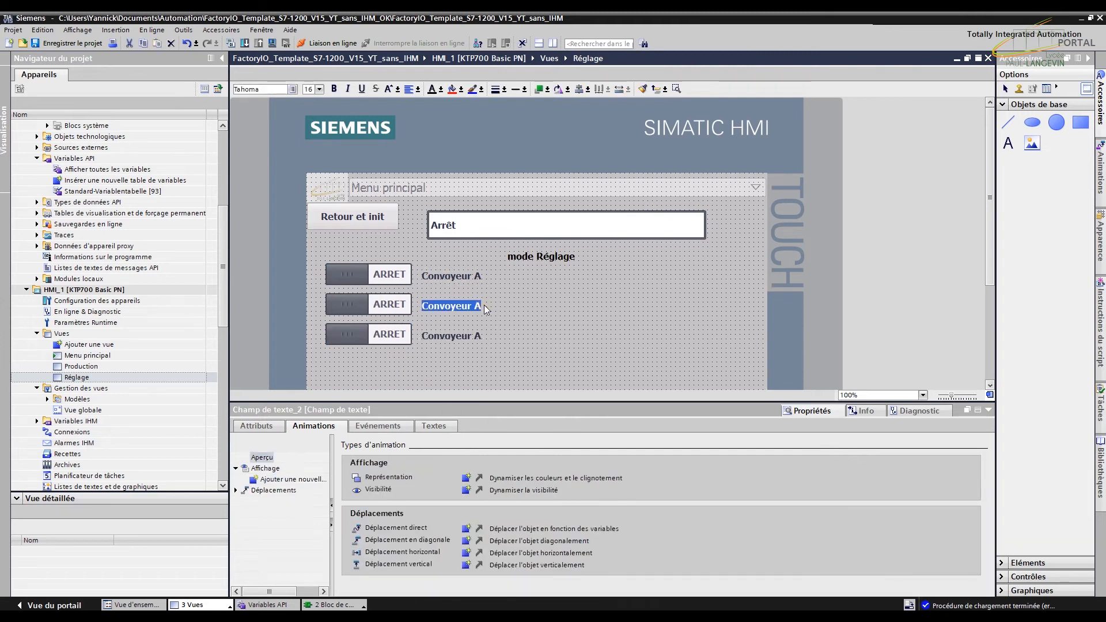
{"action": "double_click", "coordinate": [477, 305]}
{"action": "left_click", "coordinate": [492, 308]}
{"action": "key", "text": "BackSpace"}
{"action": "key", "text": "BackSpace"}
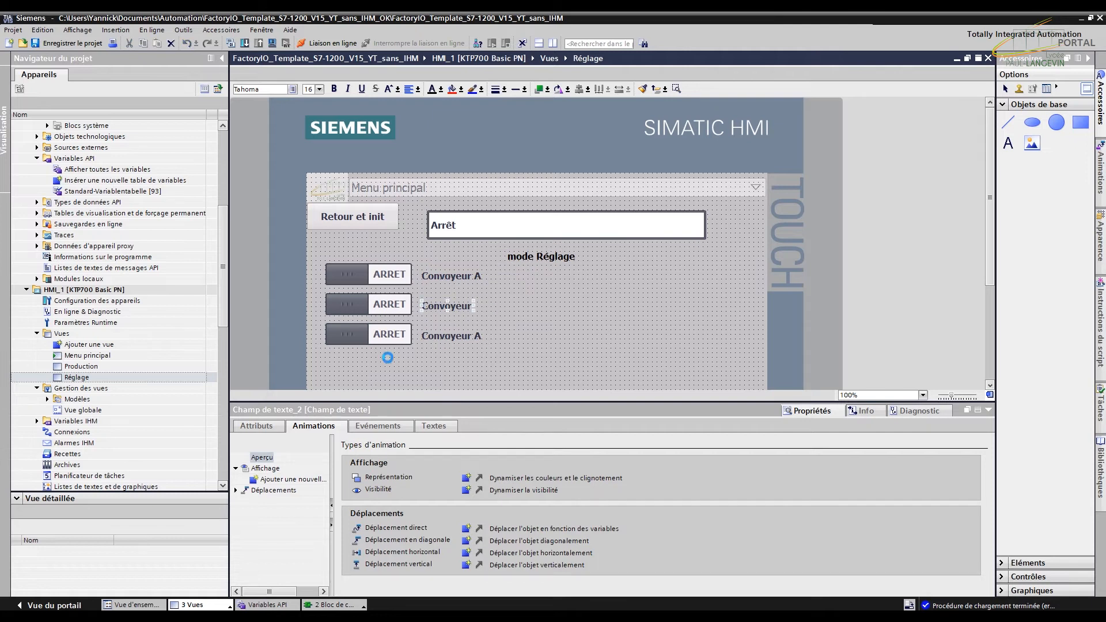
{"action": "left_click", "coordinate": [461, 312]}
{"action": "double_click", "coordinate": [459, 305]}
{"action": "left_click", "coordinate": [476, 306]}
{"action": "left_click", "coordinate": [468, 310]}
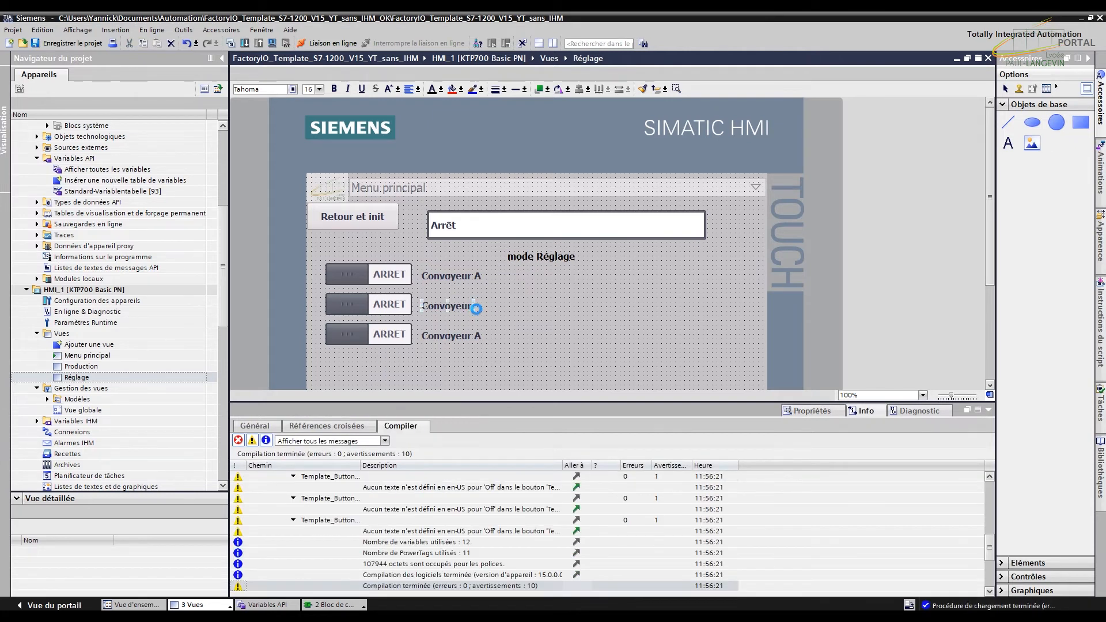
{"action": "double_click", "coordinate": [468, 310]}
{"action": "left_click", "coordinate": [473, 306]}
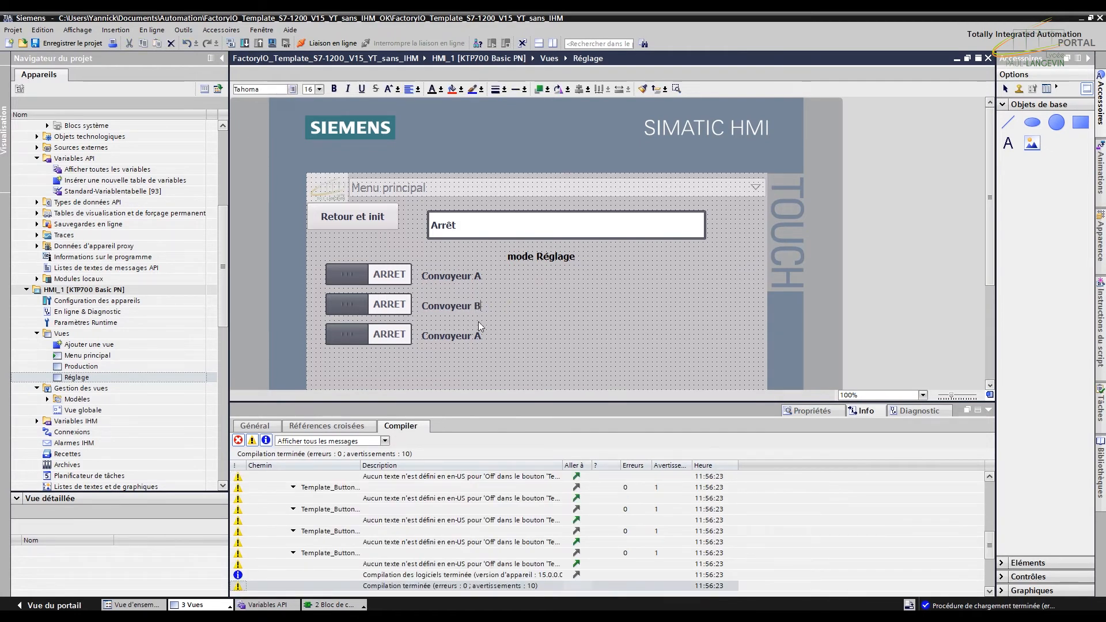
{"action": "double_click", "coordinate": [469, 335]}
{"action": "type", "text": "Chargement C"}
Step: Link the Représentation animation of the Convoyeur B switch to the PLC variable CONV_B
{"action": "left_click", "coordinate": [388, 305]}
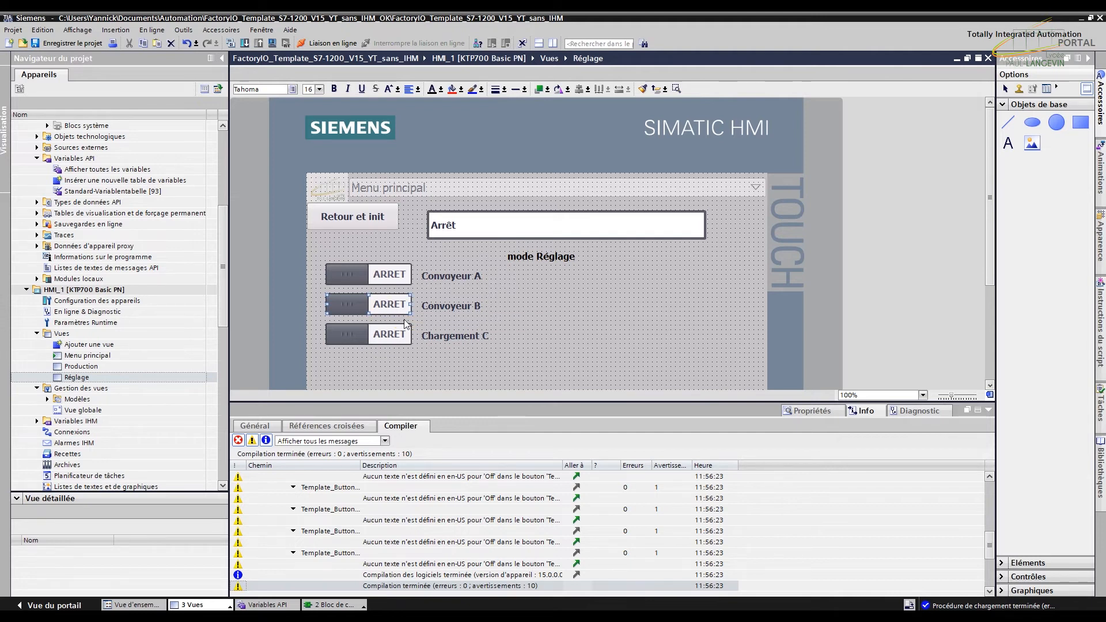
{"action": "right_click", "coordinate": [401, 306]}
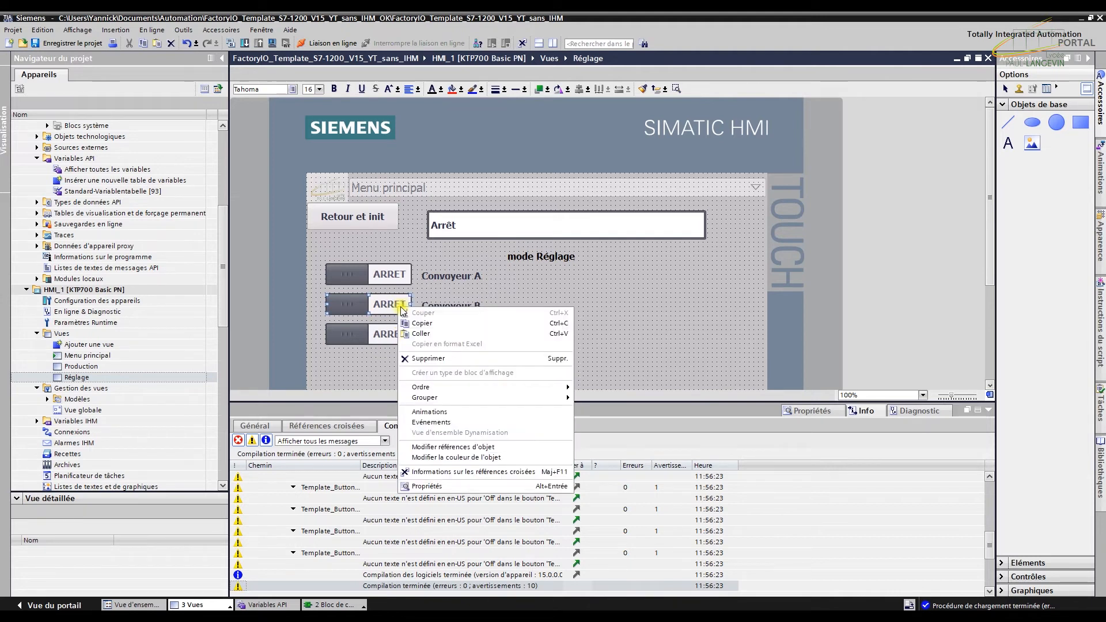
{"action": "left_click", "coordinate": [438, 488]}
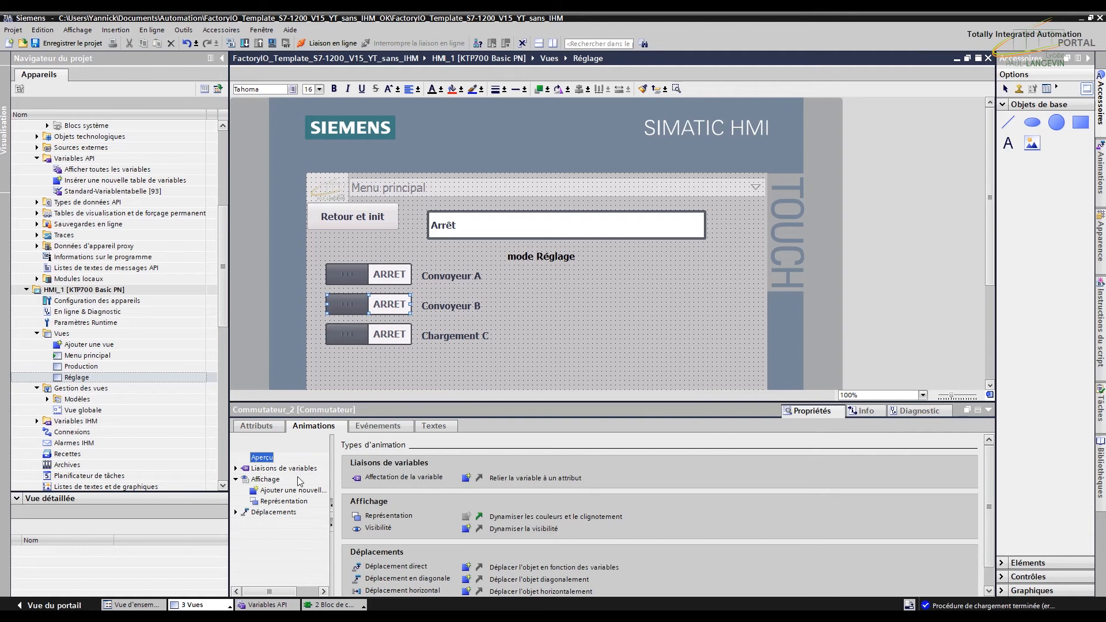
{"action": "left_click", "coordinate": [479, 517]}
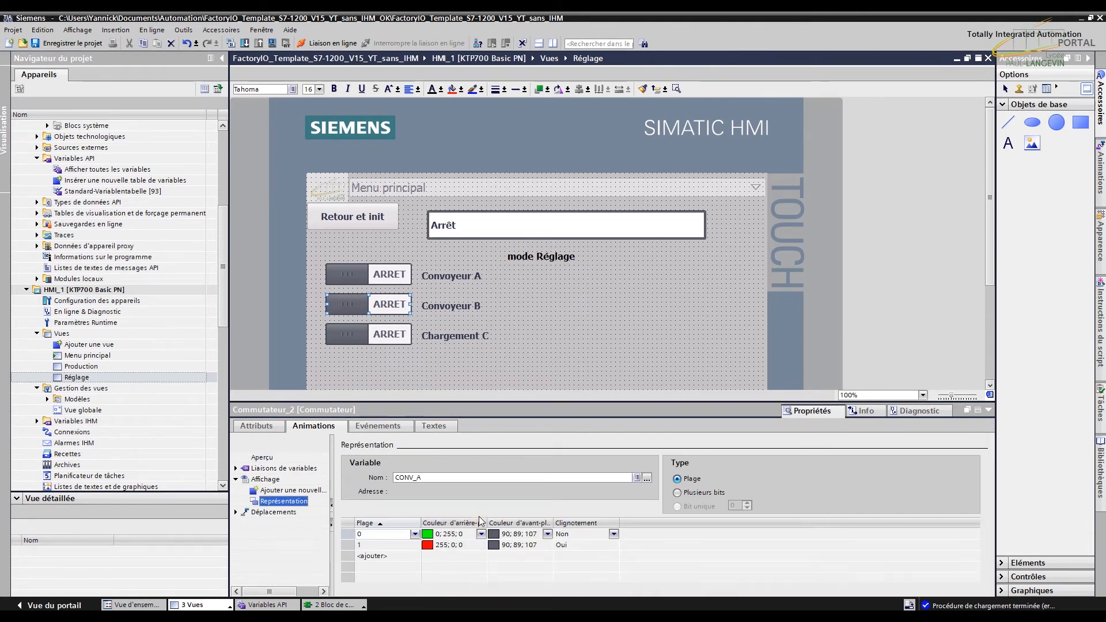
{"action": "left_click", "coordinate": [425, 478]}
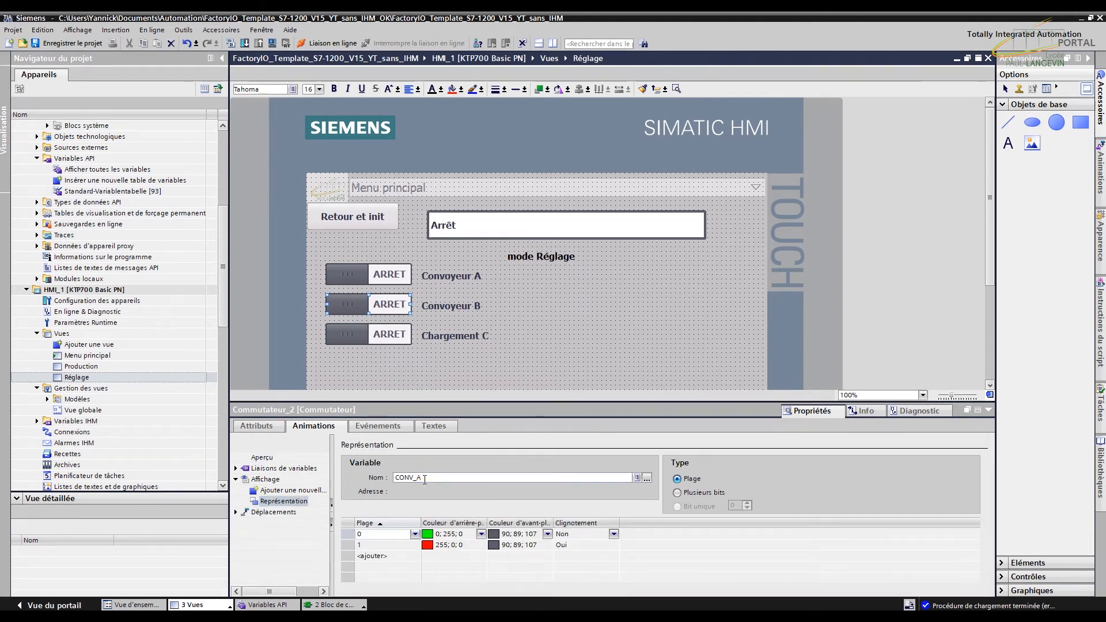
{"action": "key", "text": "BackSpace"}
{"action": "type", "text": "B"}
{"action": "key", "text": "Return"}
{"action": "left_click", "coordinate": [283, 502]}
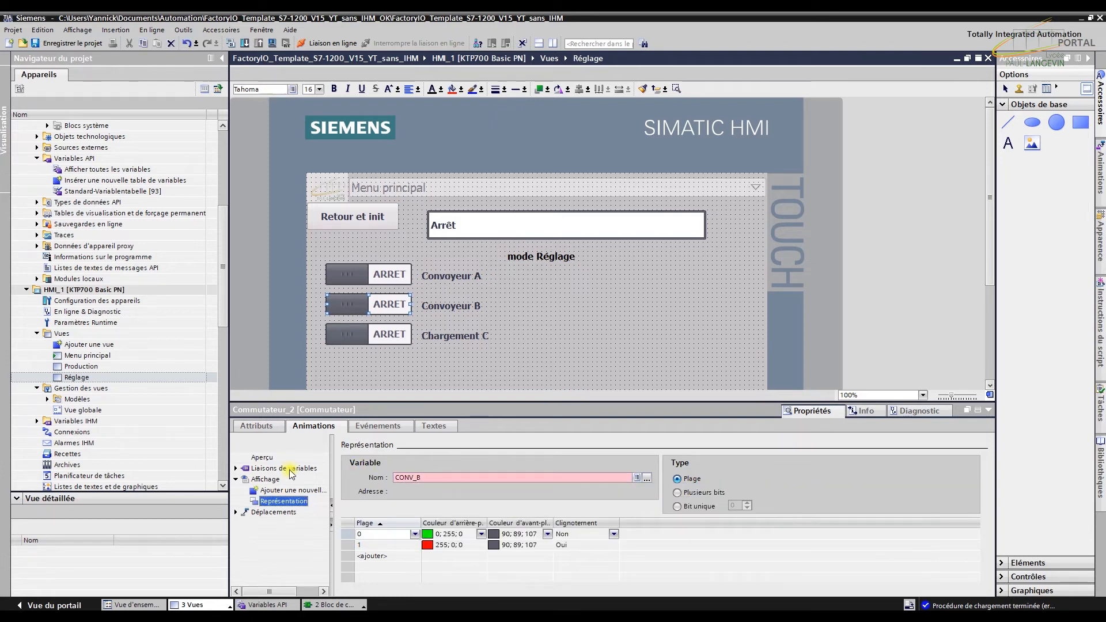
{"action": "left_click", "coordinate": [647, 479]}
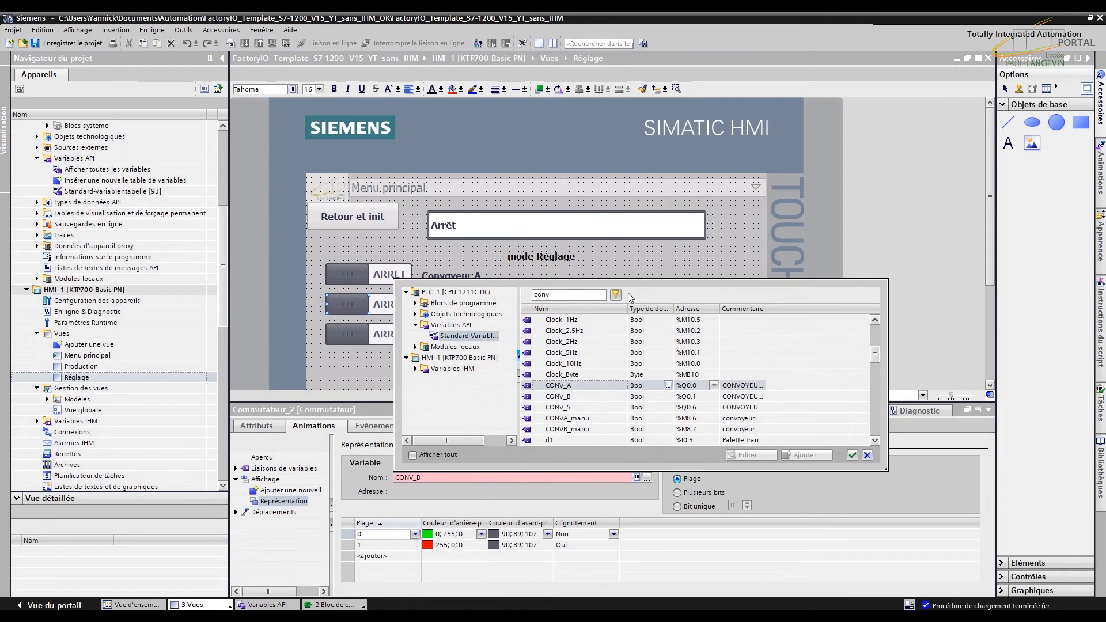
{"action": "left_click", "coordinate": [617, 296]}
{"action": "double_click", "coordinate": [565, 341]}
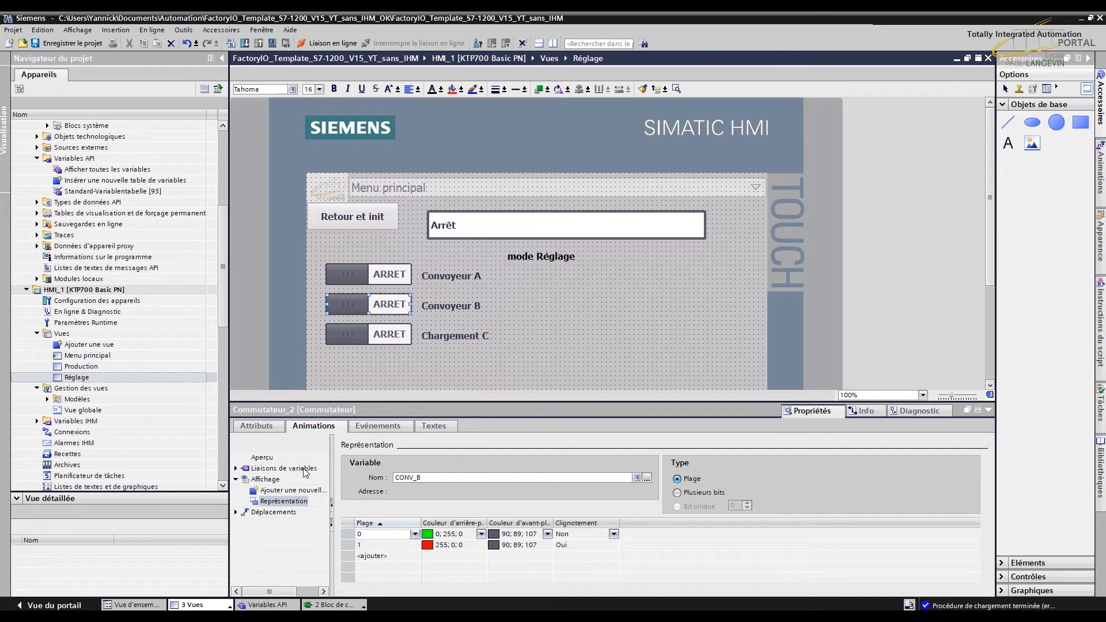
Step: Assign ConvB_Manu to the MiseA1Bit function of the Convoyeur B switch's Commutation ON event
{"action": "left_click", "coordinate": [265, 427]}
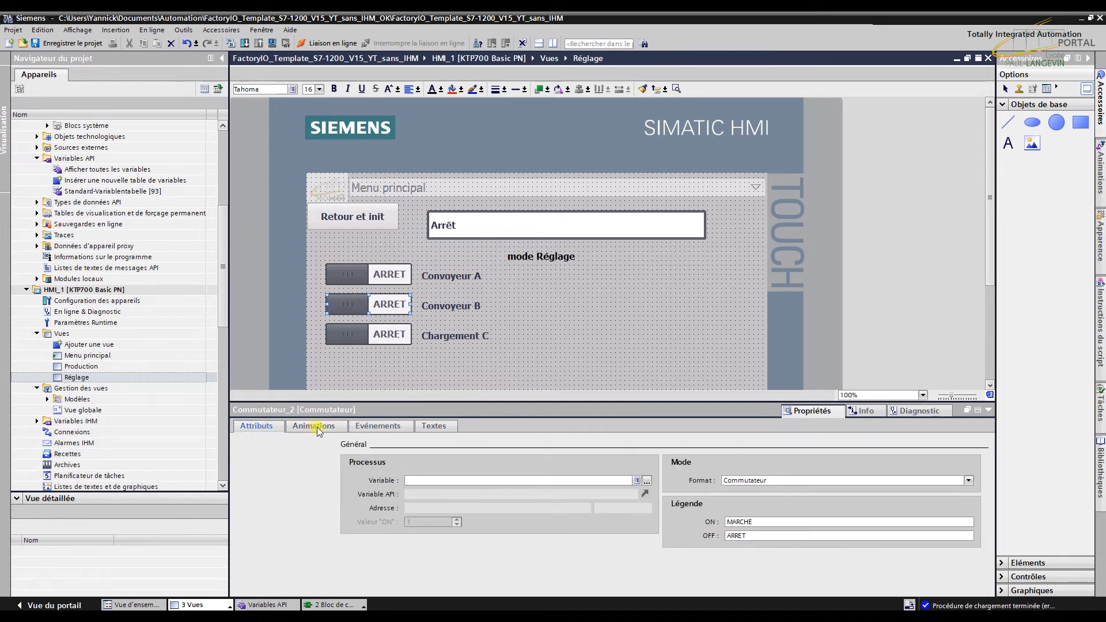
{"action": "left_click", "coordinate": [314, 426]}
{"action": "left_click", "coordinate": [377, 425]}
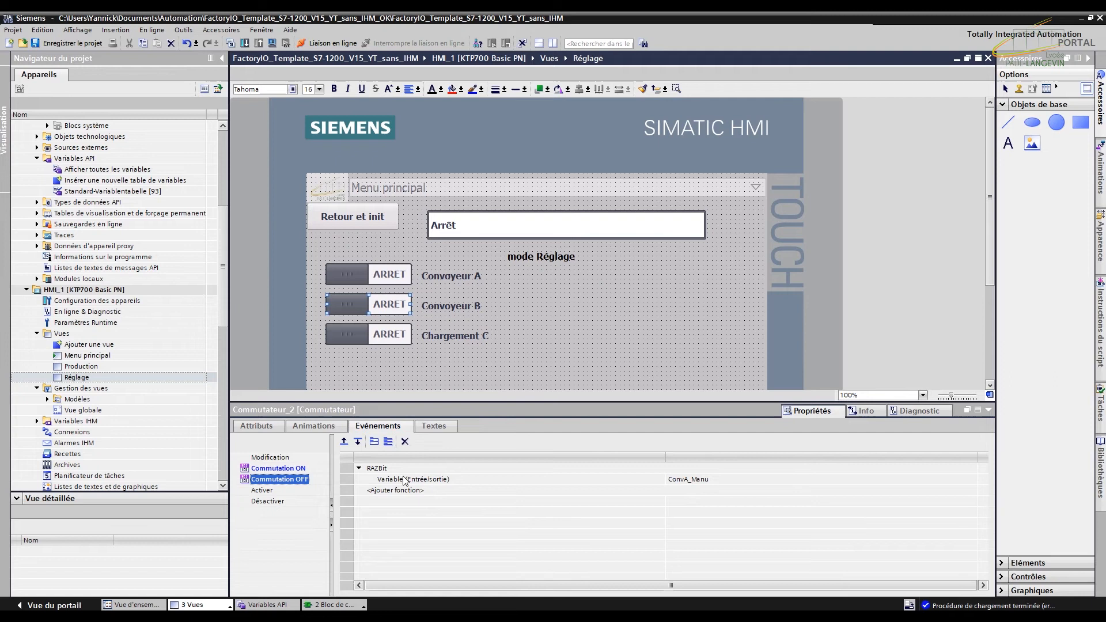
{"action": "left_click", "coordinate": [292, 469]}
{"action": "left_click", "coordinate": [720, 480]}
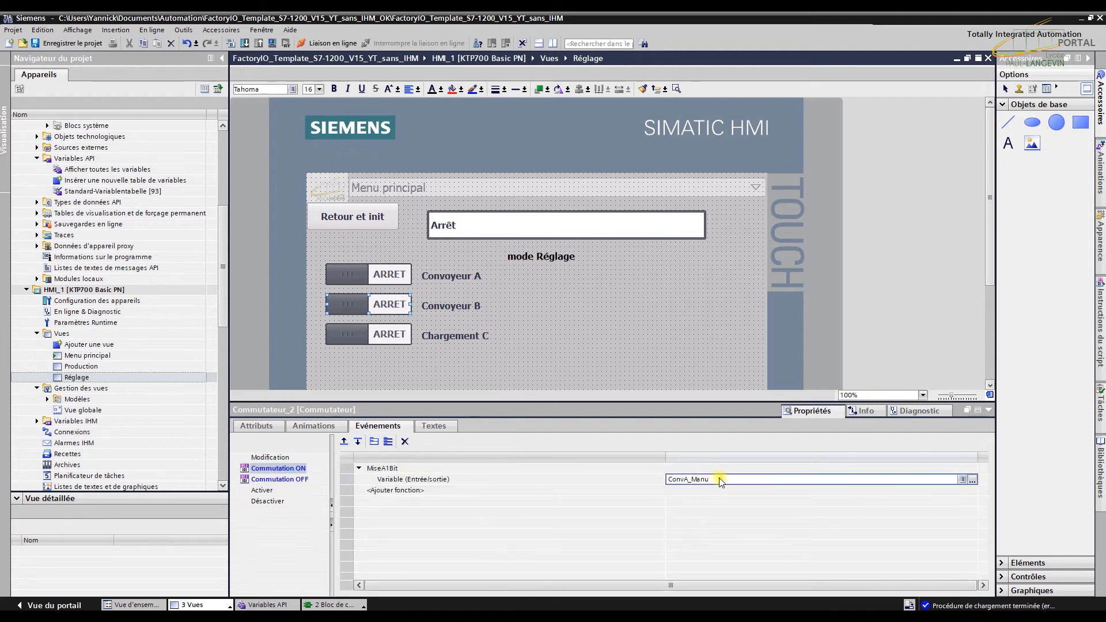
{"action": "left_click", "coordinate": [972, 480]}
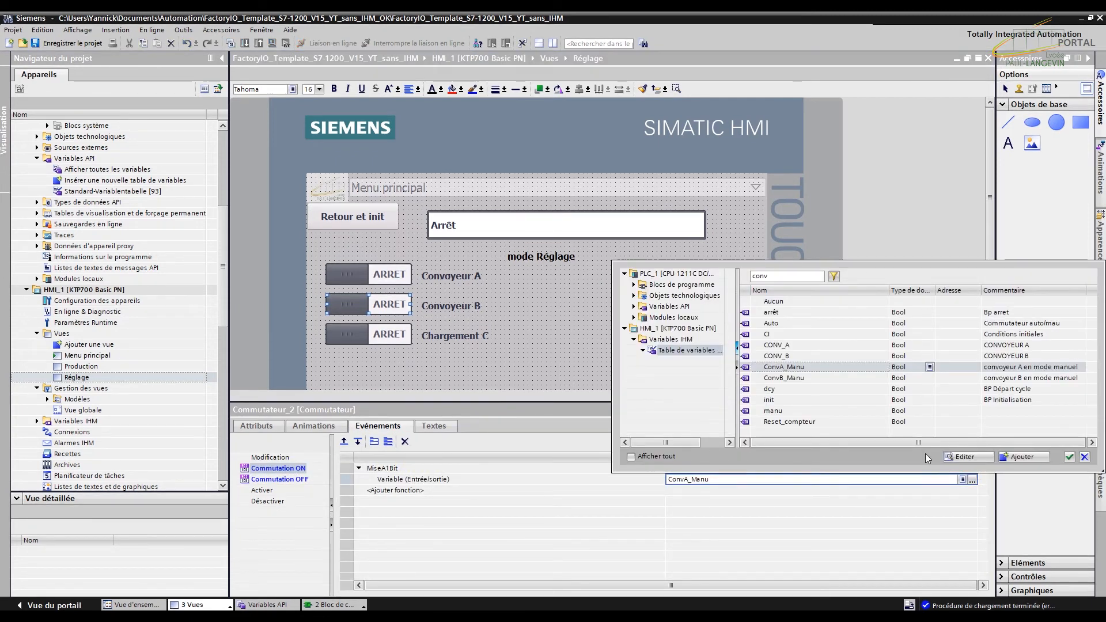
{"action": "double_click", "coordinate": [794, 378]}
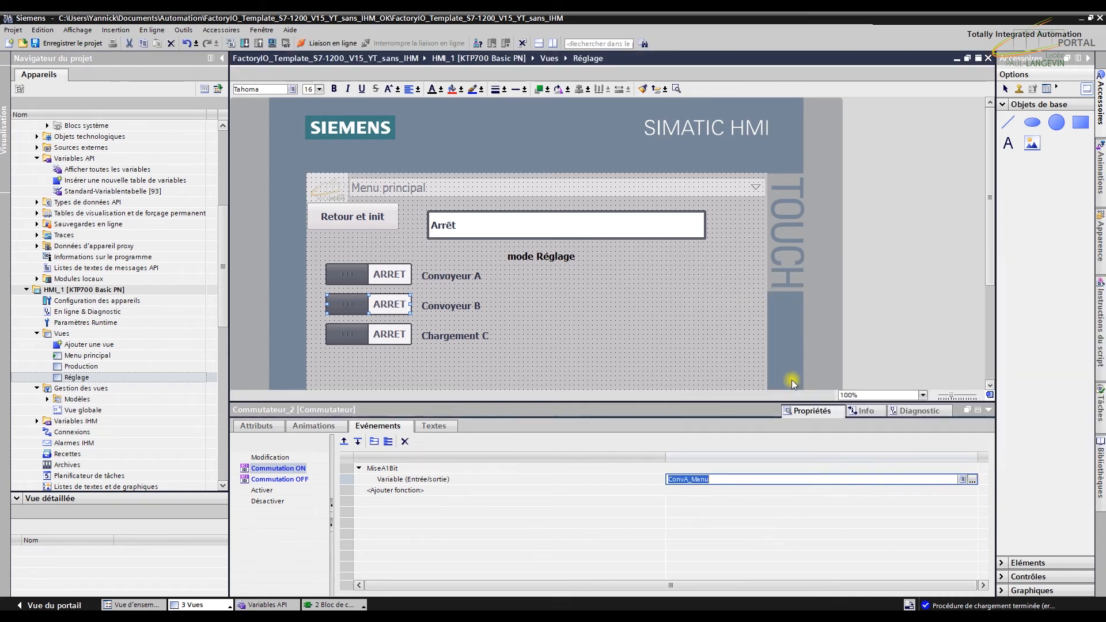
Step: Assign ConvB_Manu to the RAZBit function of the Convoyeur B switch's Commutation OFF event and check its Représentation animation
{"action": "left_click", "coordinate": [300, 480]}
{"action": "left_click", "coordinate": [945, 479]}
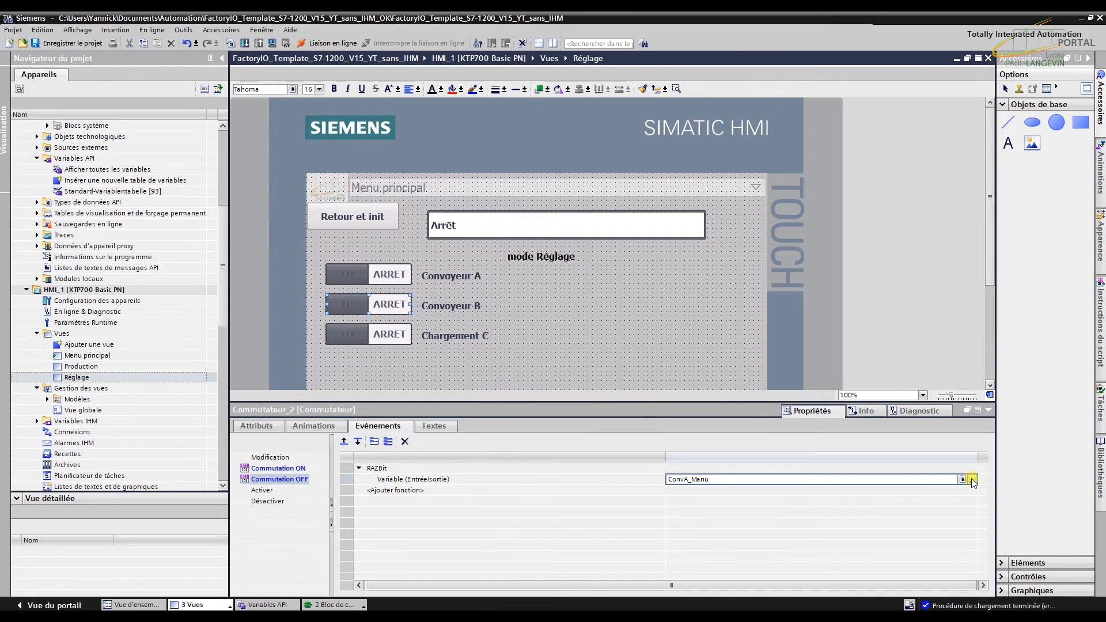
{"action": "left_click", "coordinate": [972, 480]}
{"action": "double_click", "coordinate": [775, 379]}
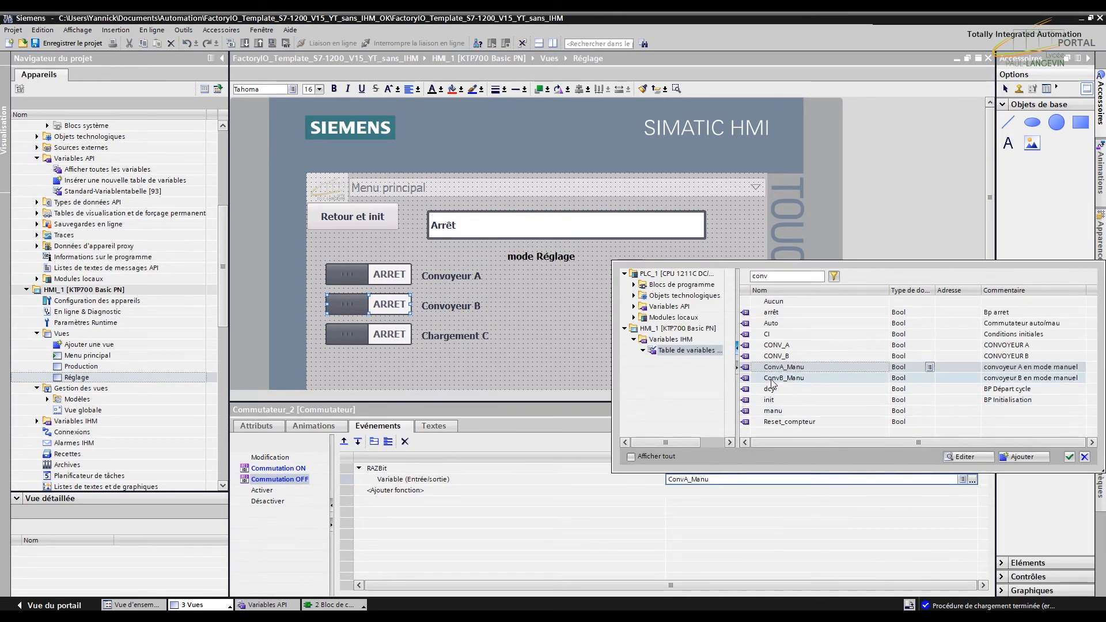
{"action": "left_click", "coordinate": [519, 491]}
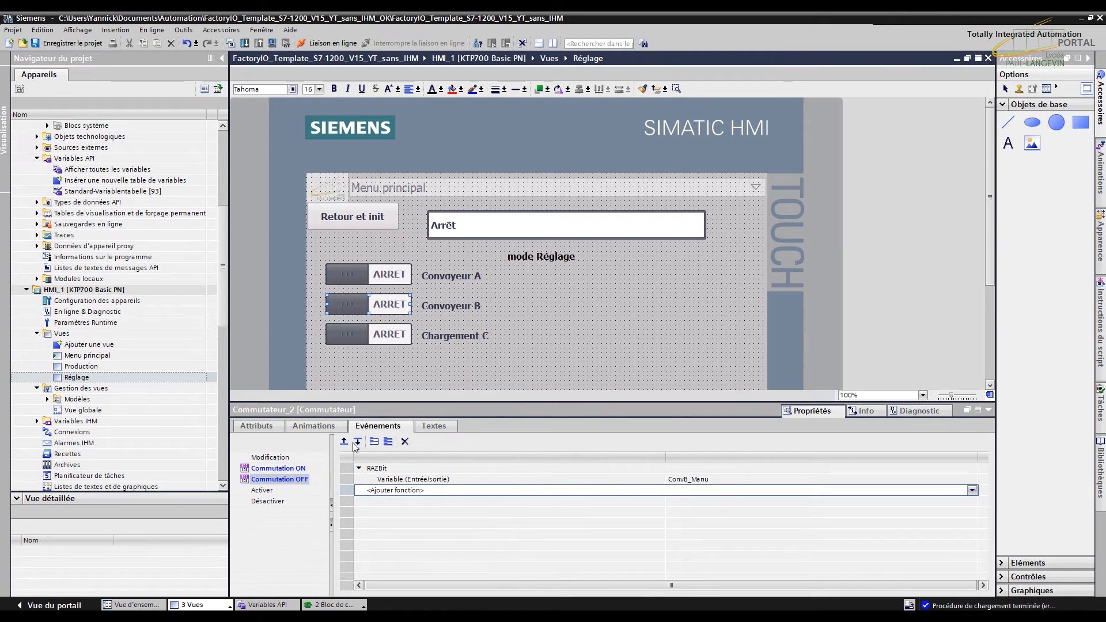
{"action": "left_click", "coordinate": [313, 427]}
{"action": "left_click", "coordinate": [268, 432]}
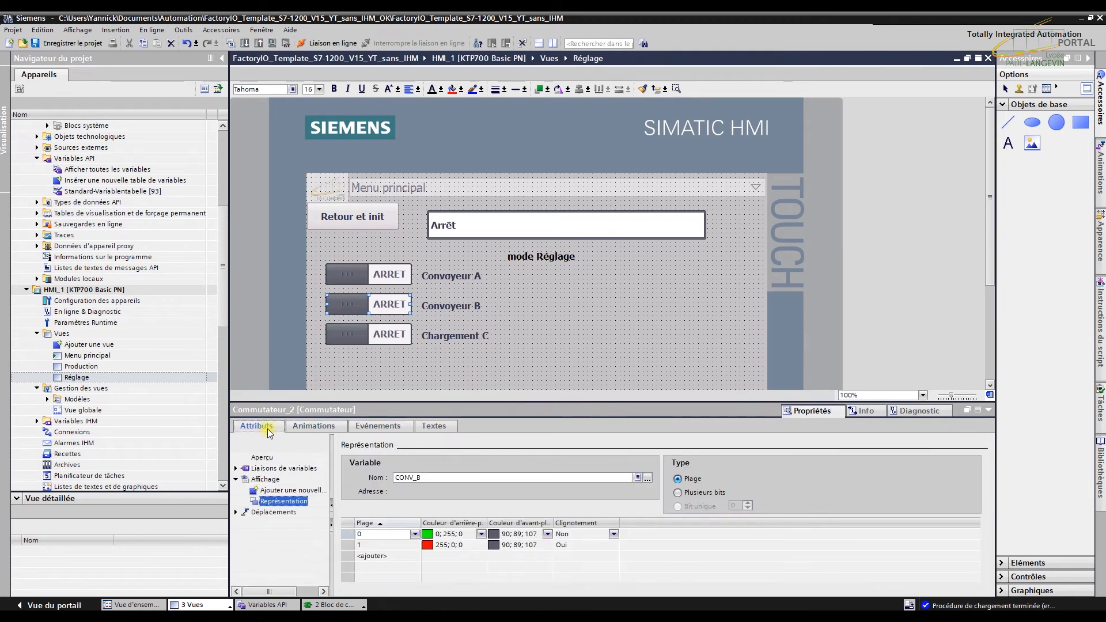
{"action": "left_click", "coordinate": [493, 320]}
Step: Open the MiseA1Bit function of the Chargement C switch's Commutation ON event and clear its assigned variable
{"action": "left_click", "coordinate": [391, 334]}
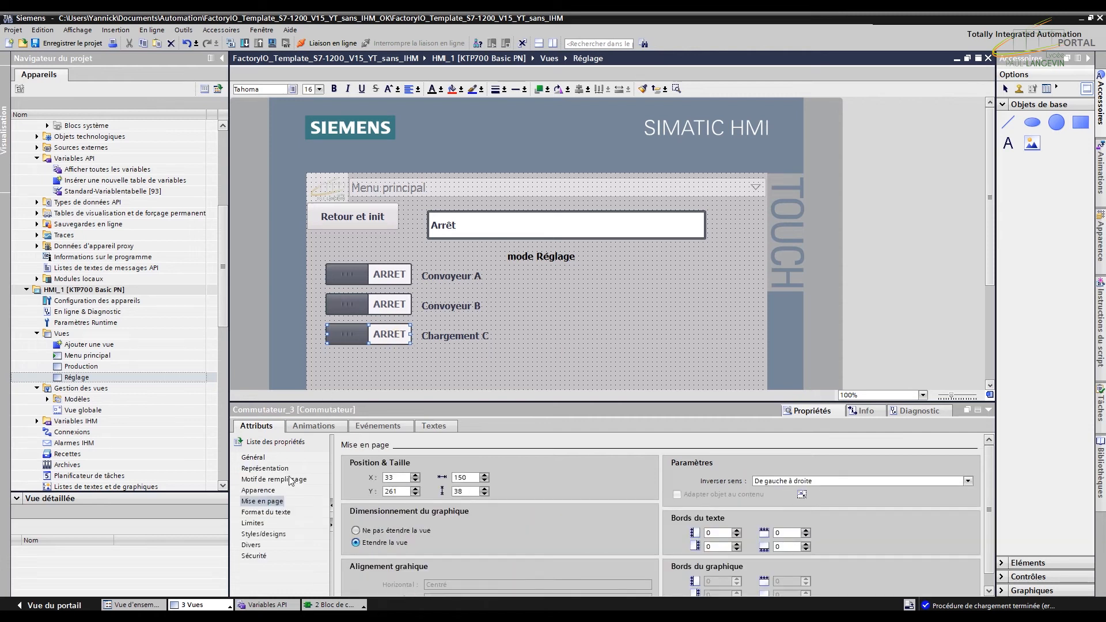
{"action": "left_click", "coordinate": [266, 469]}
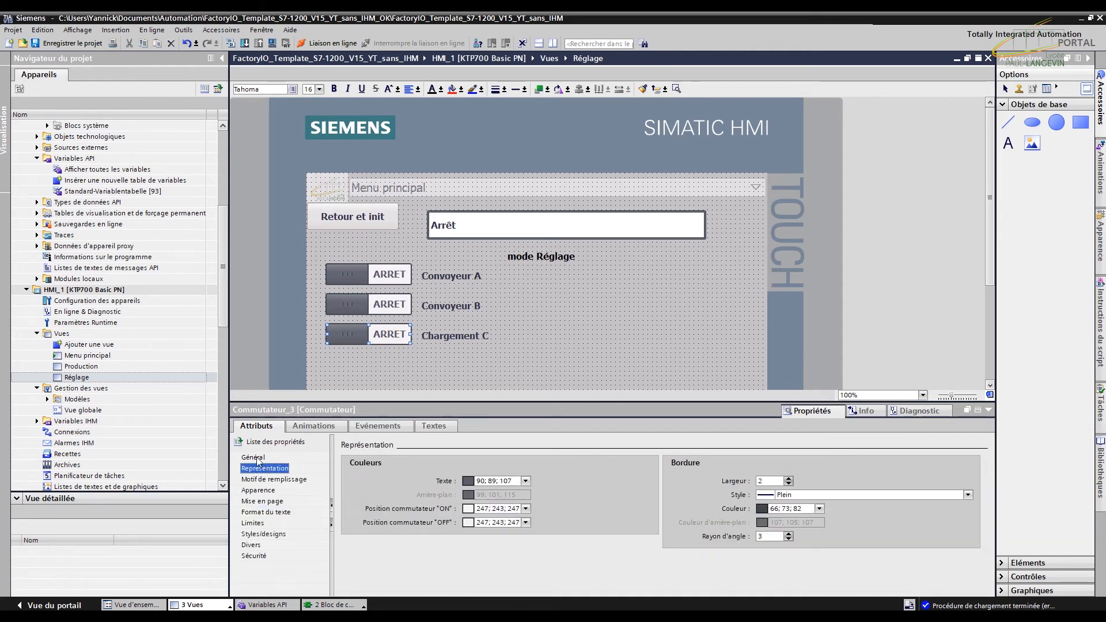
{"action": "left_click", "coordinate": [257, 458]}
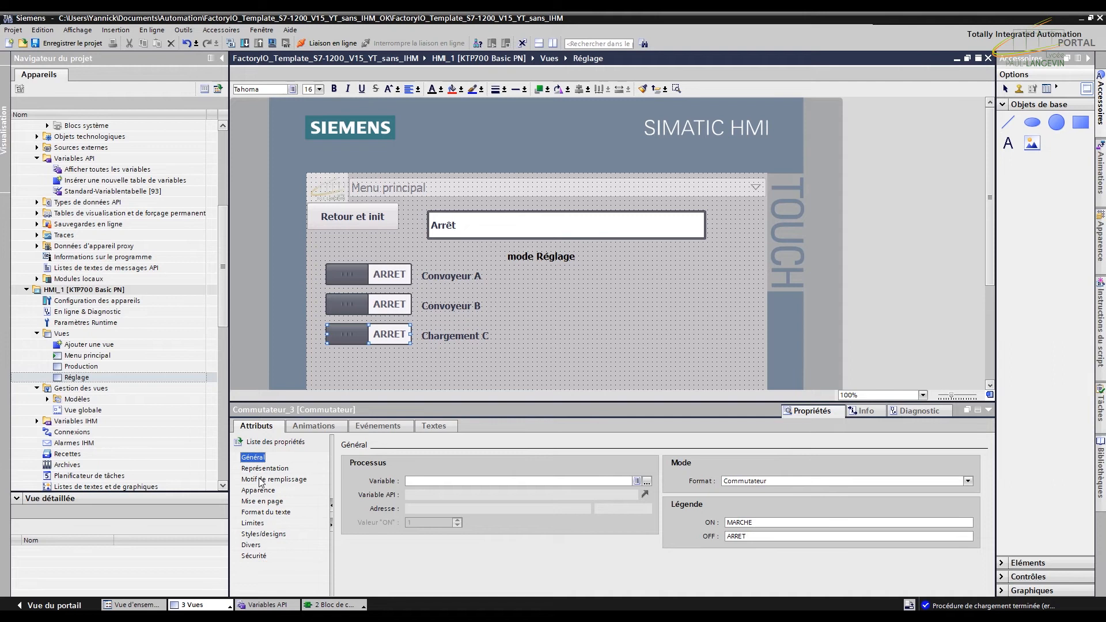
{"action": "left_click", "coordinate": [378, 427]}
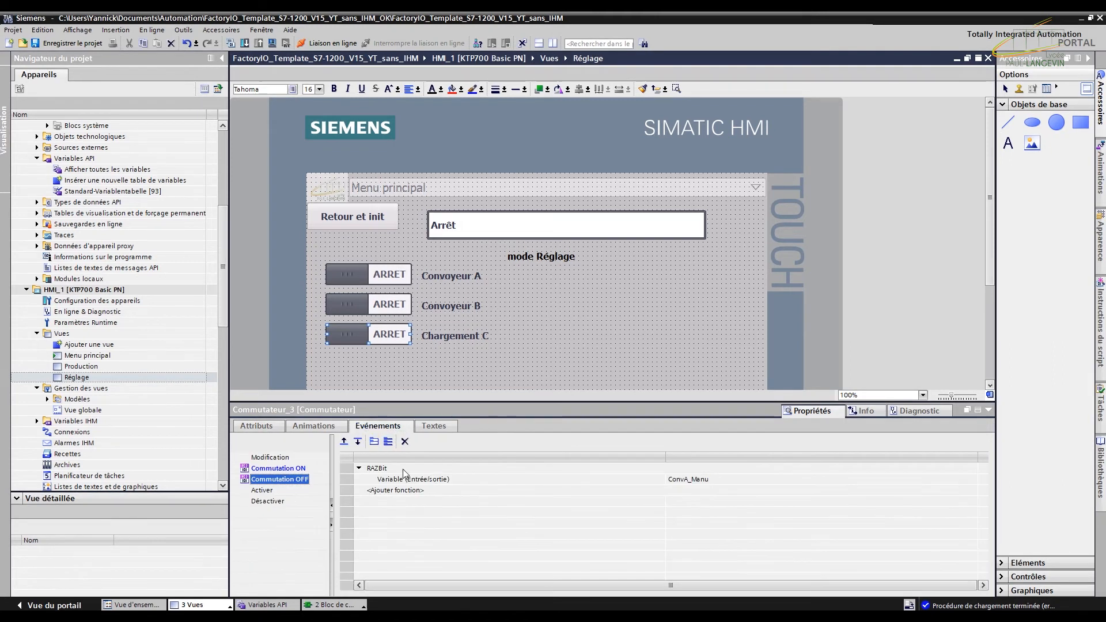
{"action": "left_click", "coordinate": [306, 480]}
{"action": "left_click", "coordinate": [305, 469]}
{"action": "left_click", "coordinate": [735, 482]}
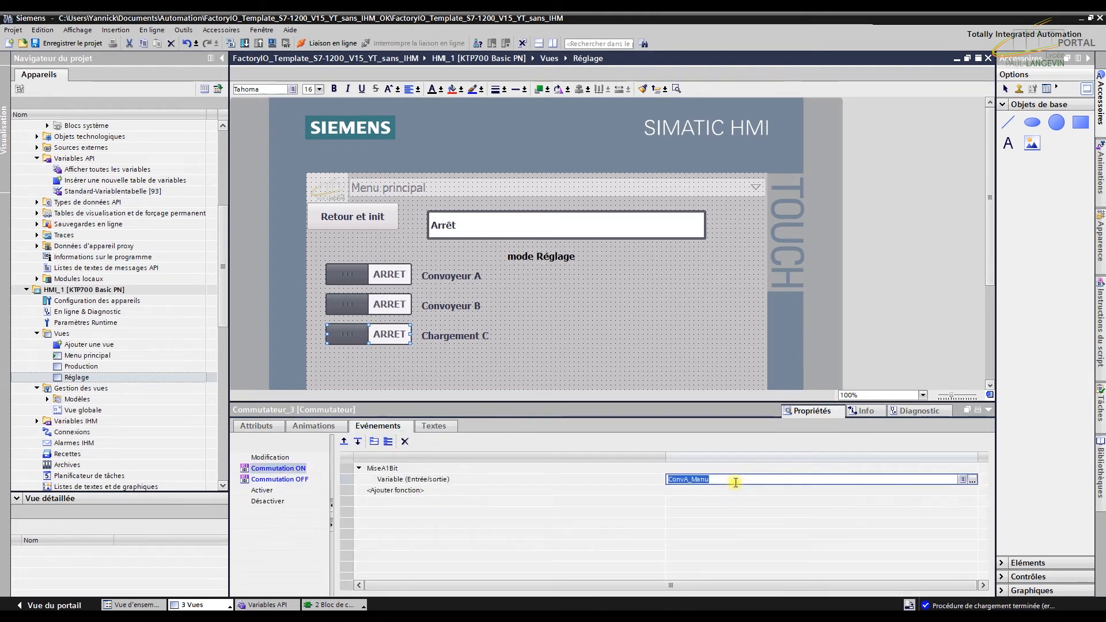
{"action": "type", "text": "CH"}
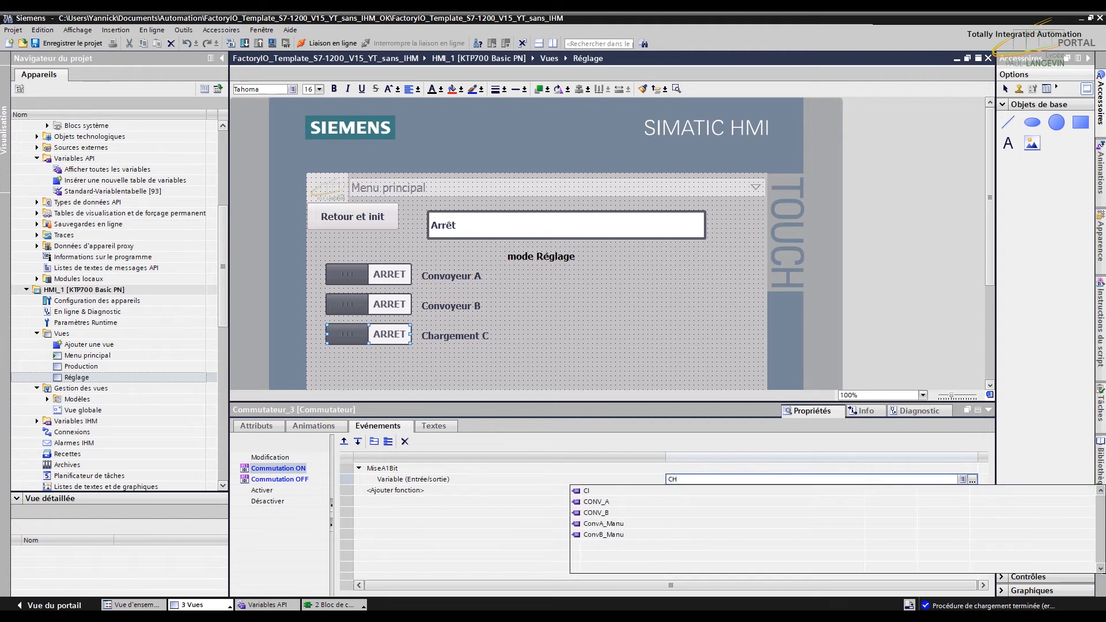
{"action": "left_click", "coordinate": [731, 478]}
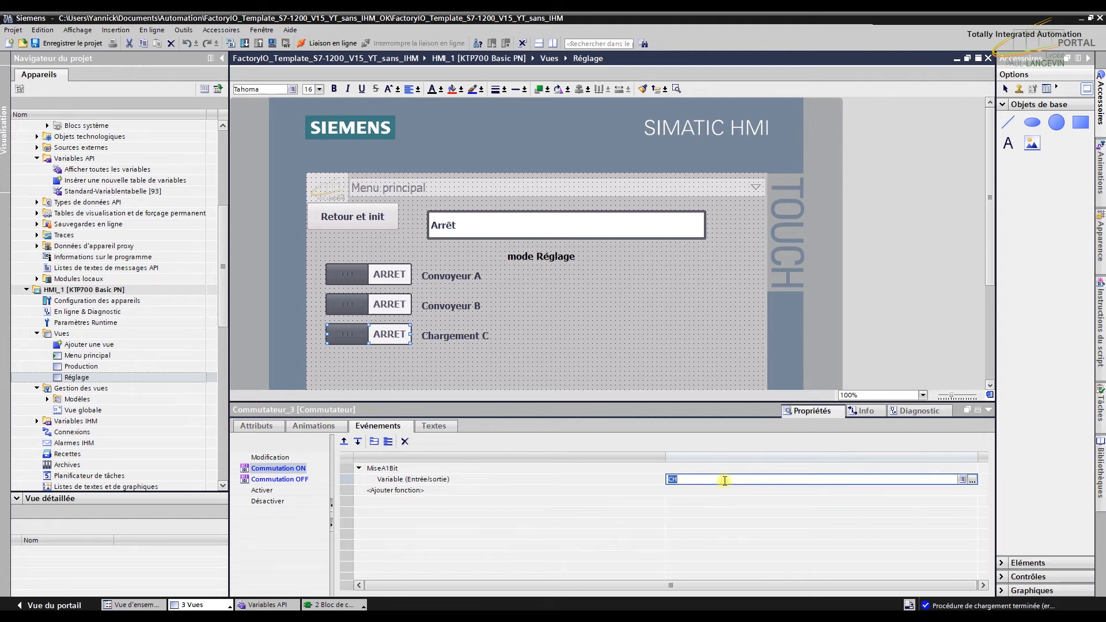
{"action": "key", "text": "BackSpace"}
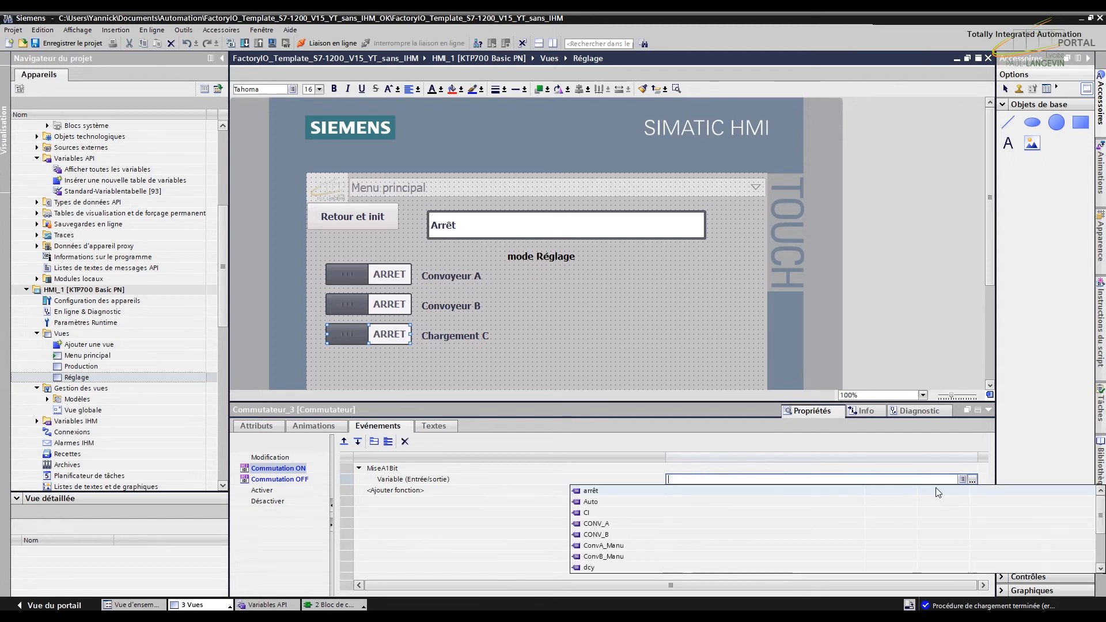
Step: Filter the standard PLC variables by "char" and assign CHARGC _manu to the switch's MiseA1Bit function
{"action": "left_click", "coordinate": [973, 479]}
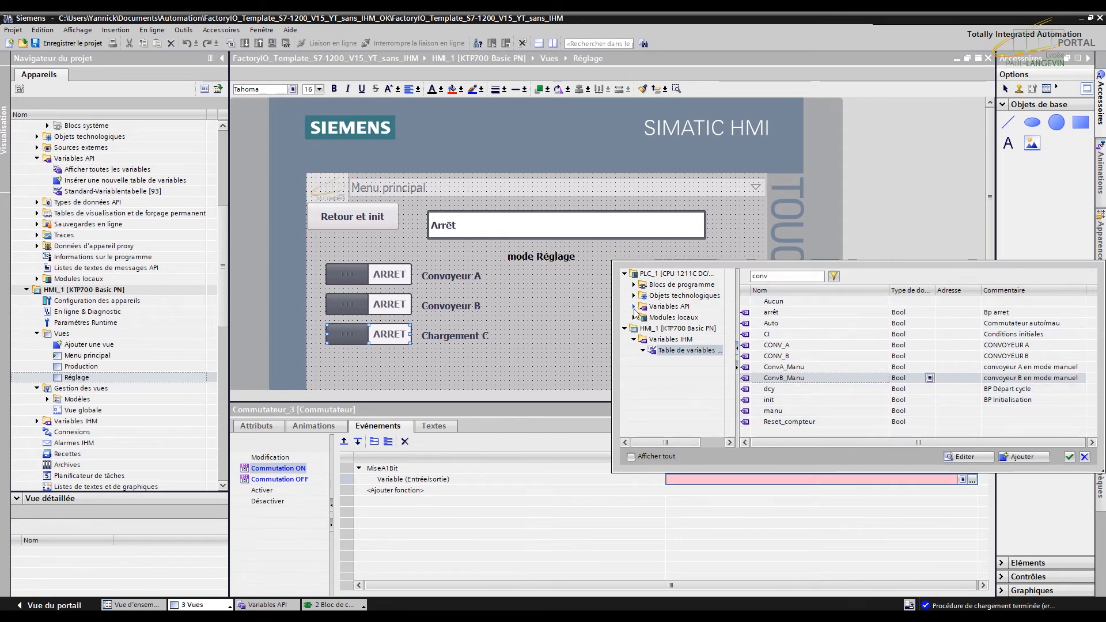
{"action": "left_click", "coordinate": [634, 307]}
{"action": "left_click", "coordinate": [687, 318]}
{"action": "left_click_drag", "start_coordinate": [787, 273], "coordinate": [724, 279]}
{"action": "type", "text": "char"}
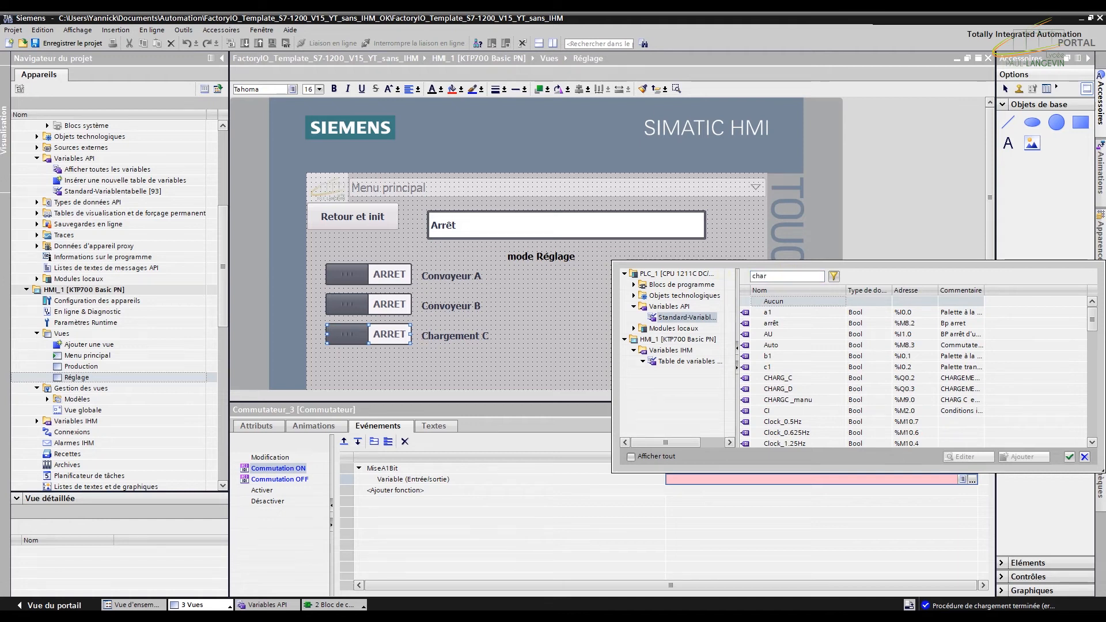
{"action": "left_click", "coordinate": [834, 276]}
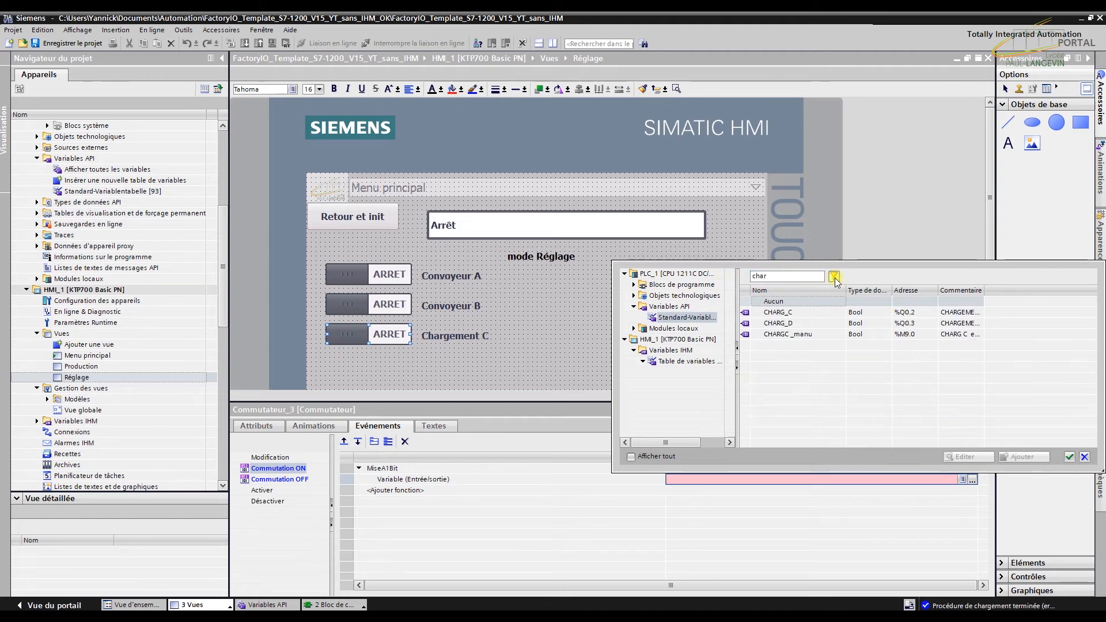
{"action": "double_click", "coordinate": [776, 334]}
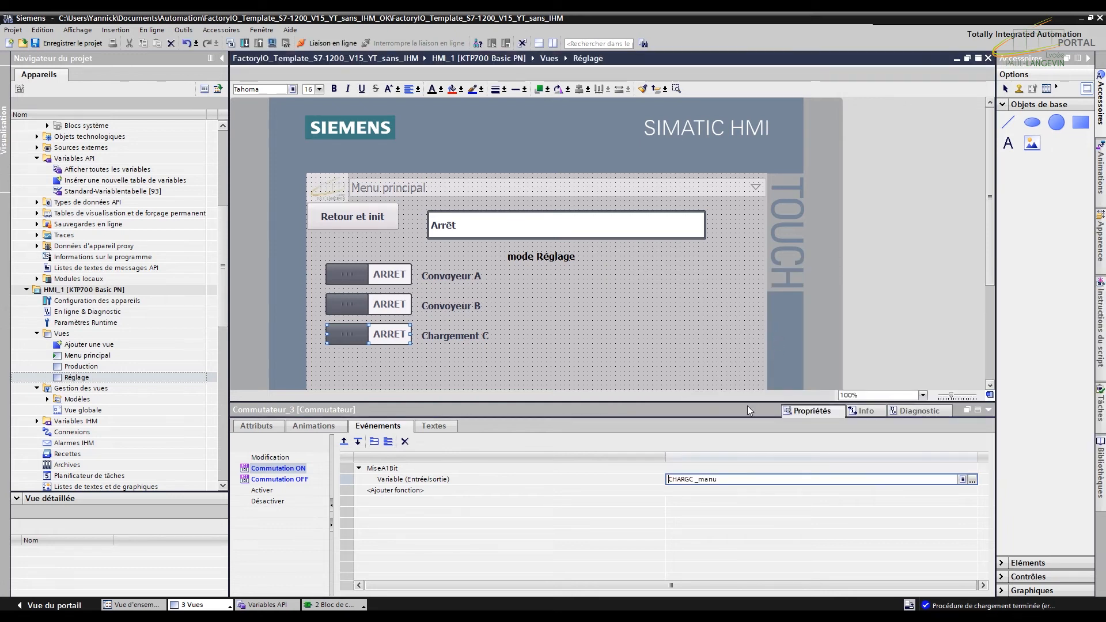
Step: Assign CHARGC _manu to the RAZBit function of the Chargement C switch's Commutation OFF event
{"action": "left_click", "coordinate": [280, 479]}
{"action": "left_click", "coordinate": [717, 484]}
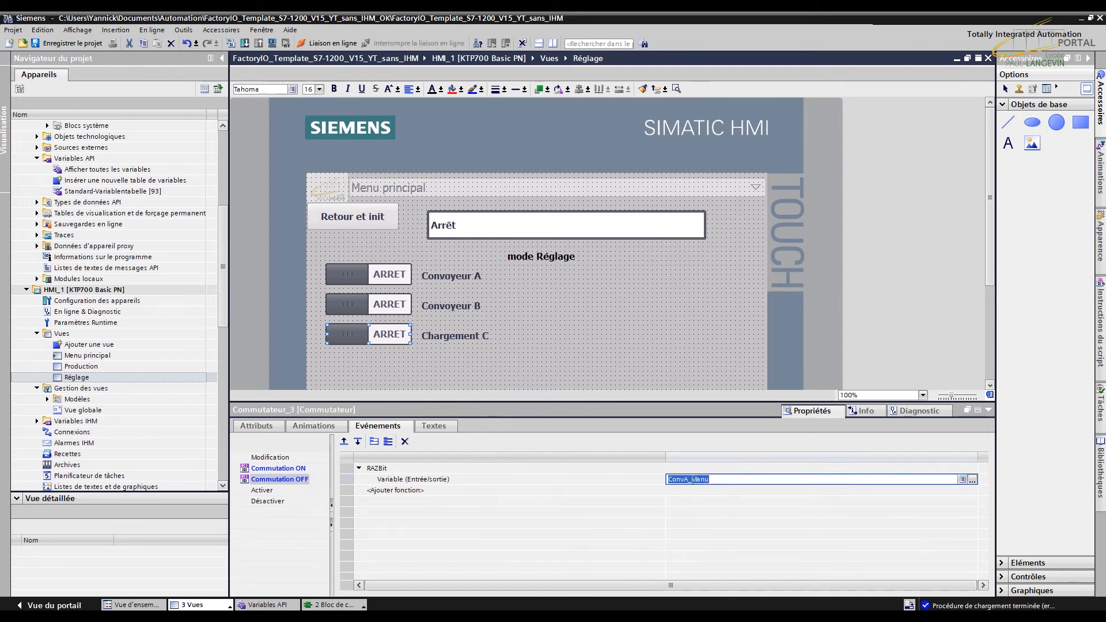
{"action": "left_click", "coordinate": [972, 480]}
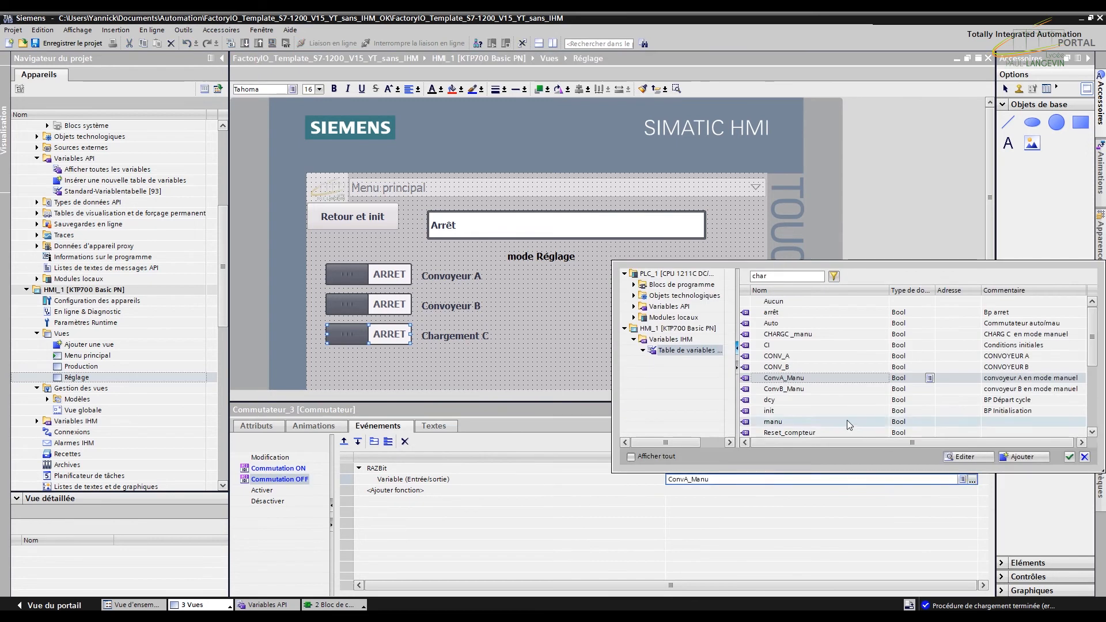
{"action": "double_click", "coordinate": [789, 336]}
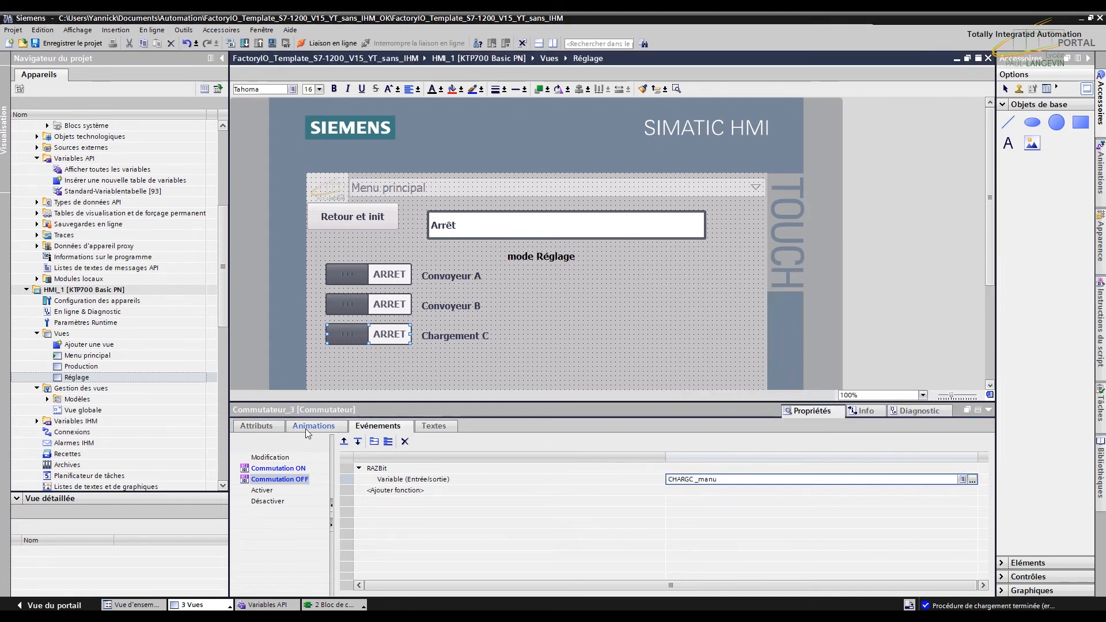
Step: Link the Représentation animation of the Chargement C switch to the PLC variable CHARG_C, filtering the variables by "char"
{"action": "left_click", "coordinate": [312, 426]}
{"action": "left_click", "coordinate": [429, 477]}
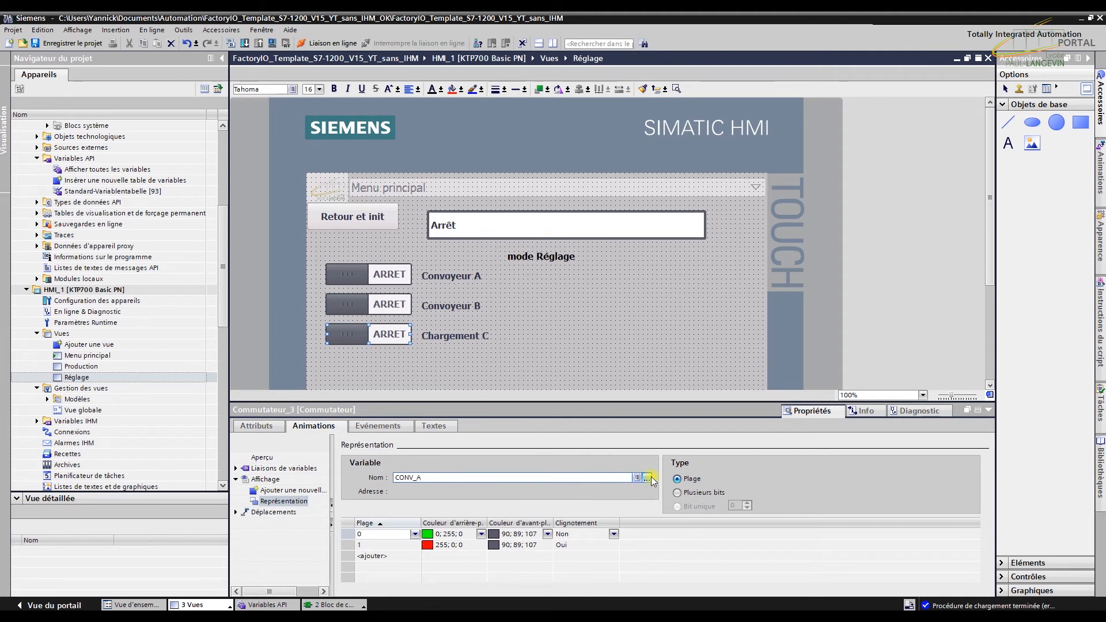
{"action": "left_click", "coordinate": [648, 478]}
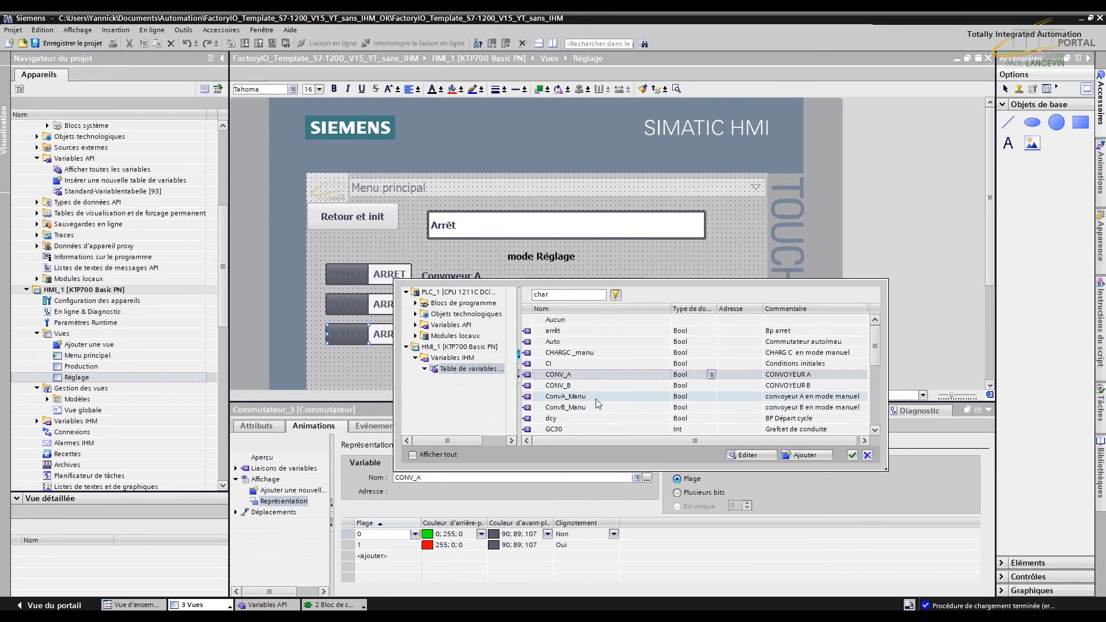
{"action": "left_click", "coordinate": [562, 356]}
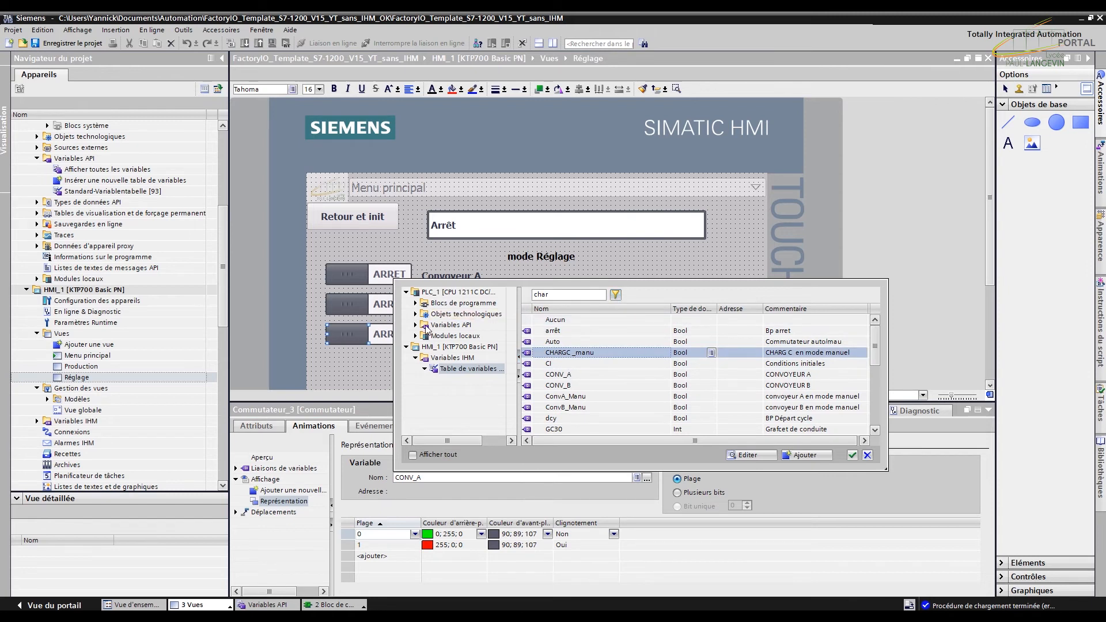
{"action": "left_click", "coordinate": [417, 326]}
{"action": "left_click", "coordinate": [451, 337]}
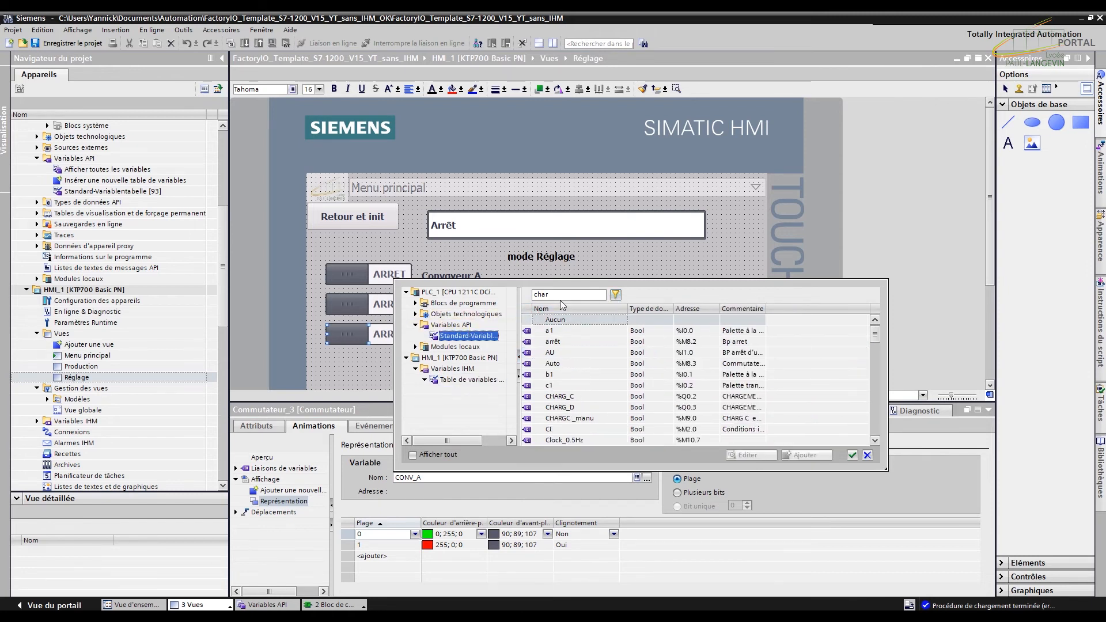
{"action": "left_click", "coordinate": [617, 296]}
{"action": "left_click", "coordinate": [553, 331]}
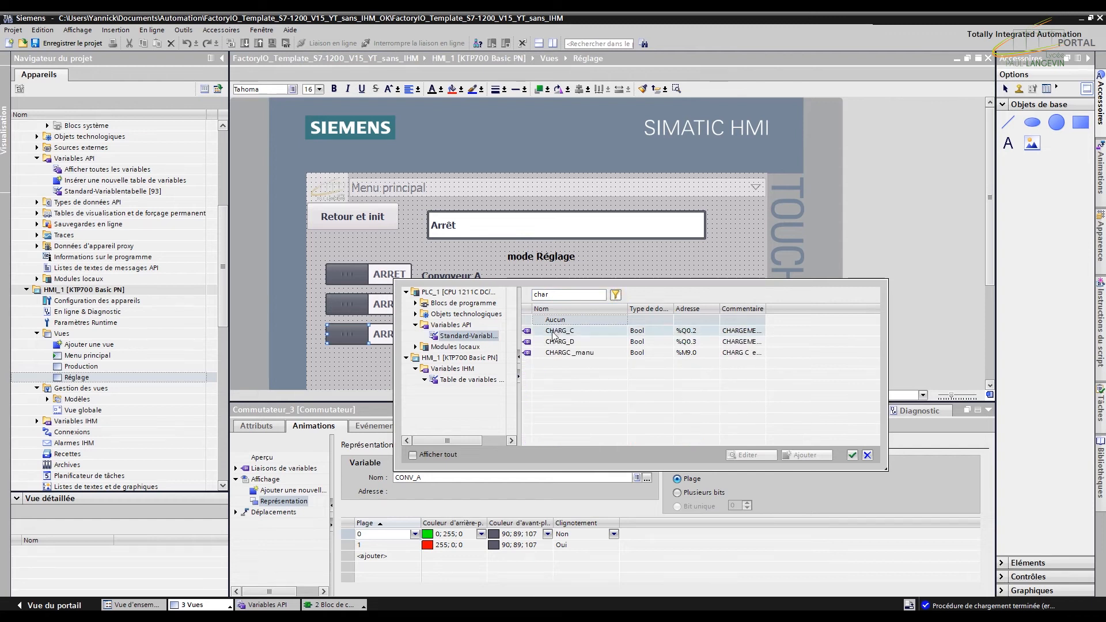
{"action": "double_click", "coordinate": [553, 331]}
{"action": "left_click", "coordinate": [718, 534]}
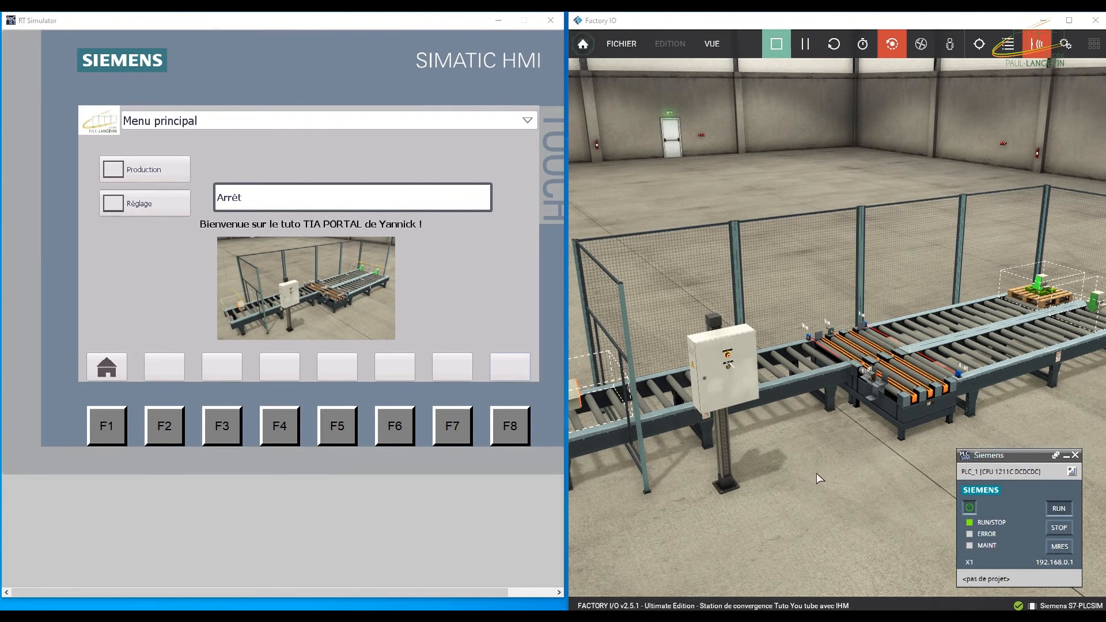
Step: Switch to the RT Simulator and activate the Réglage mode to check the three switches
{"action": "left_click", "coordinate": [143, 211]}
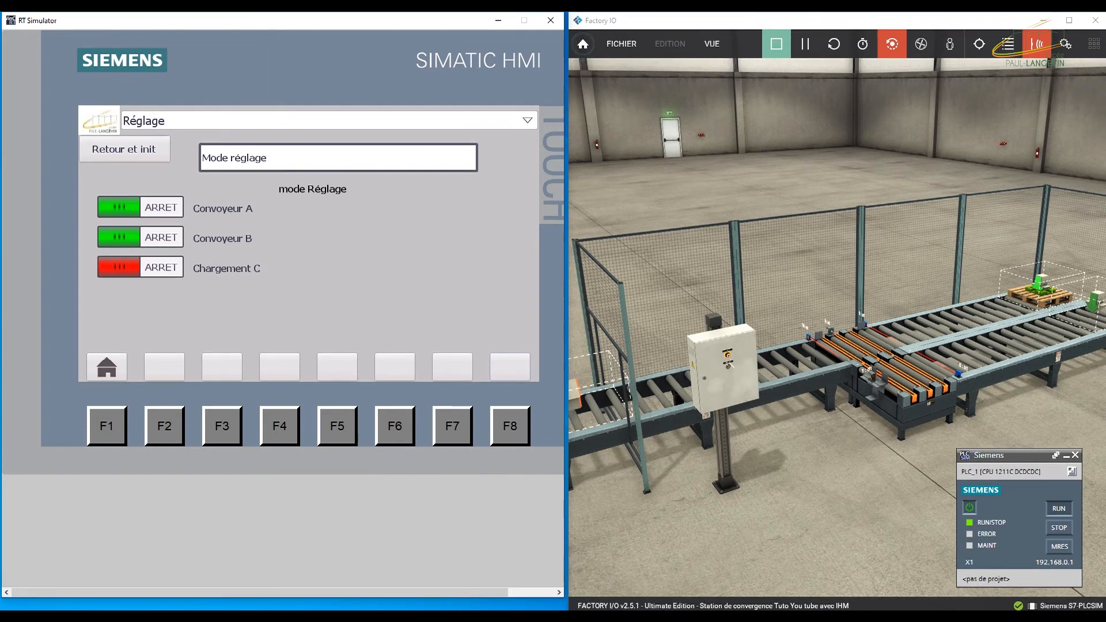
Step: Switch to the PLC program in TIA Portal, open the SORTIES [FC2] block at the CHARG_C network and go online
{"action": "mouse_move", "coordinate": [410, 615]}
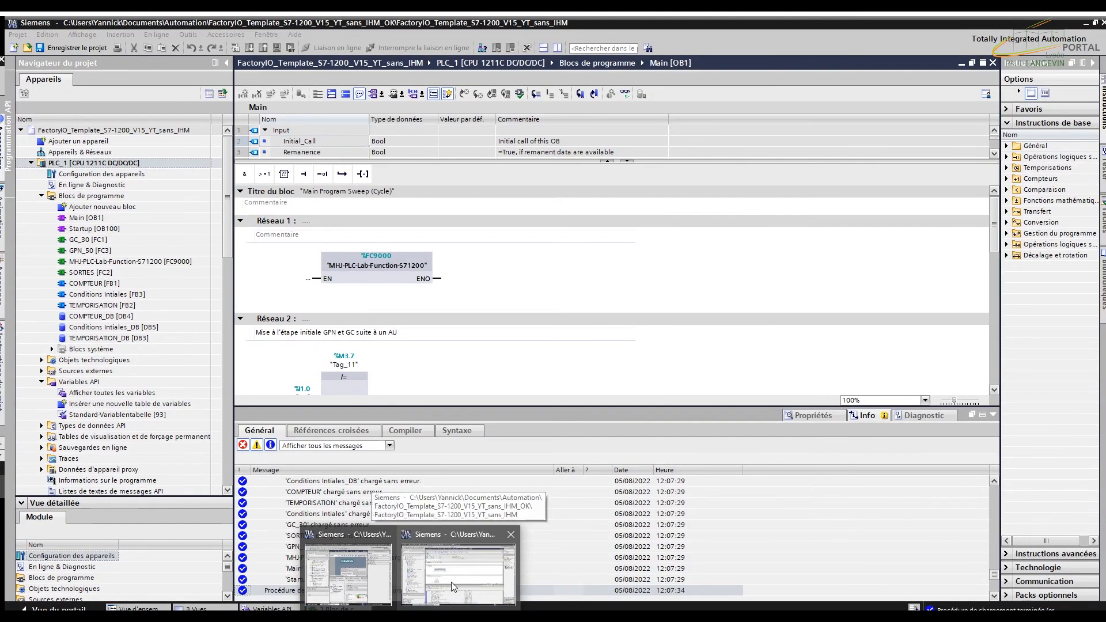
{"action": "left_click", "coordinate": [451, 583]}
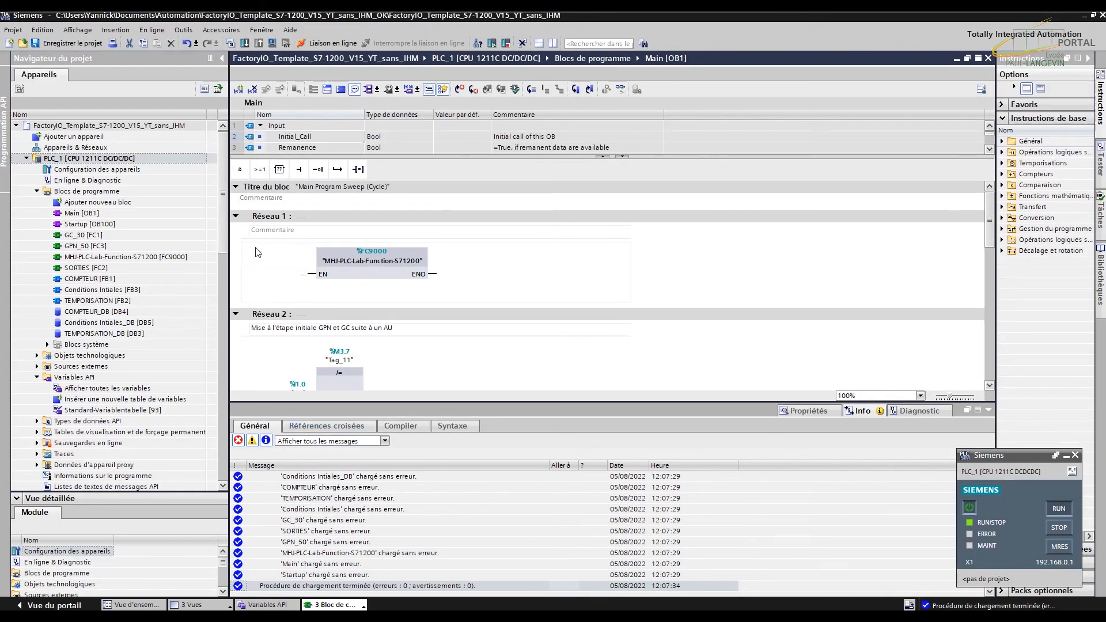
{"action": "scroll", "coordinate": [222, 233], "scroll_direction": "down", "scroll_amount": 1}
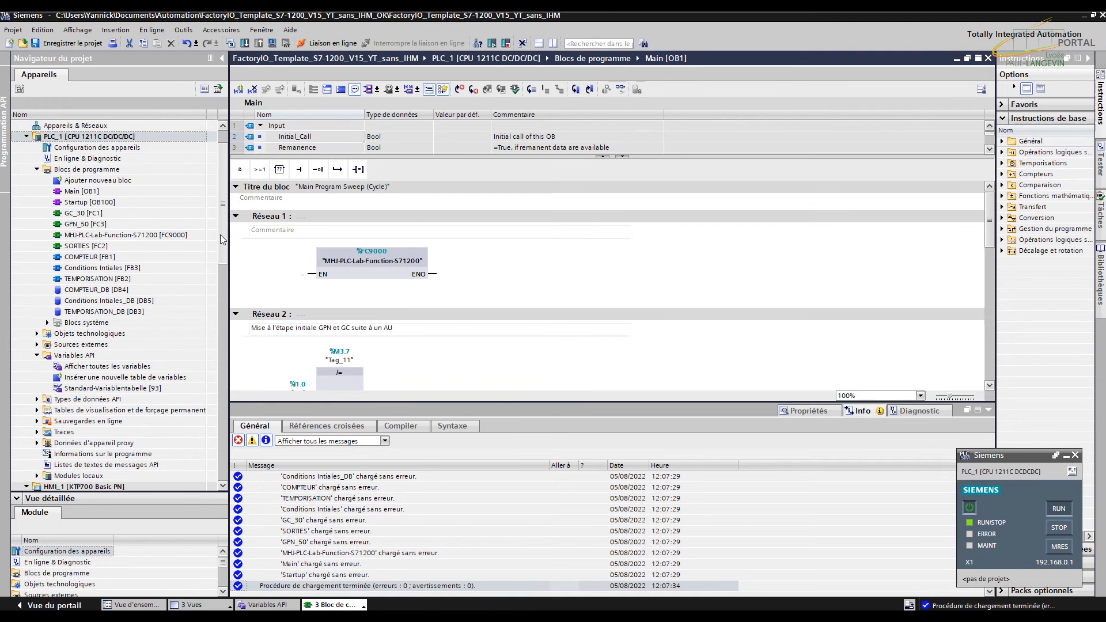
{"action": "double_click", "coordinate": [61, 249]}
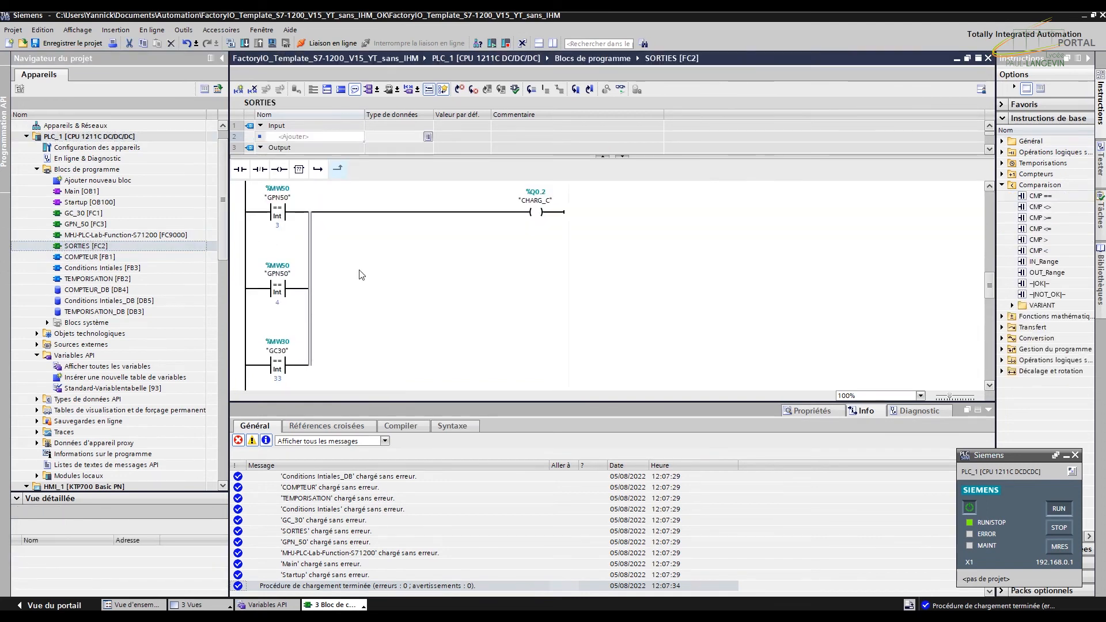
{"action": "scroll", "coordinate": [361, 275], "scroll_direction": "down", "scroll_amount": 3}
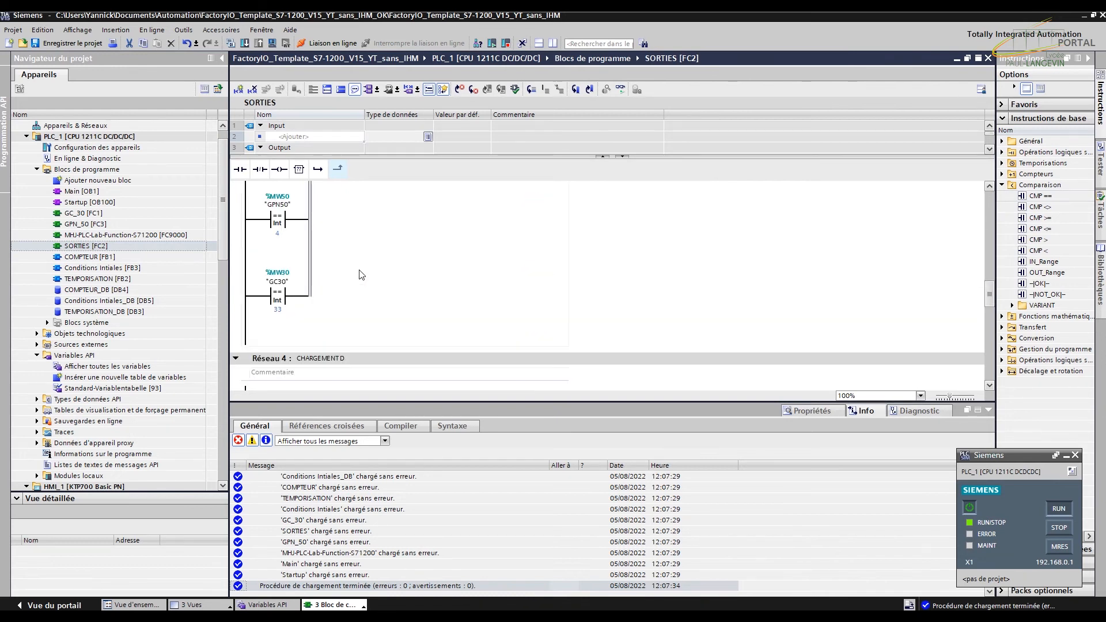
{"action": "scroll", "coordinate": [361, 275], "scroll_direction": "down", "scroll_amount": 5}
{"action": "scroll", "coordinate": [361, 275], "scroll_direction": "up", "scroll_amount": 5}
{"action": "scroll", "coordinate": [323, 268], "scroll_direction": "up", "scroll_amount": 2}
{"action": "scroll", "coordinate": [301, 327], "scroll_direction": "down", "scroll_amount": 2}
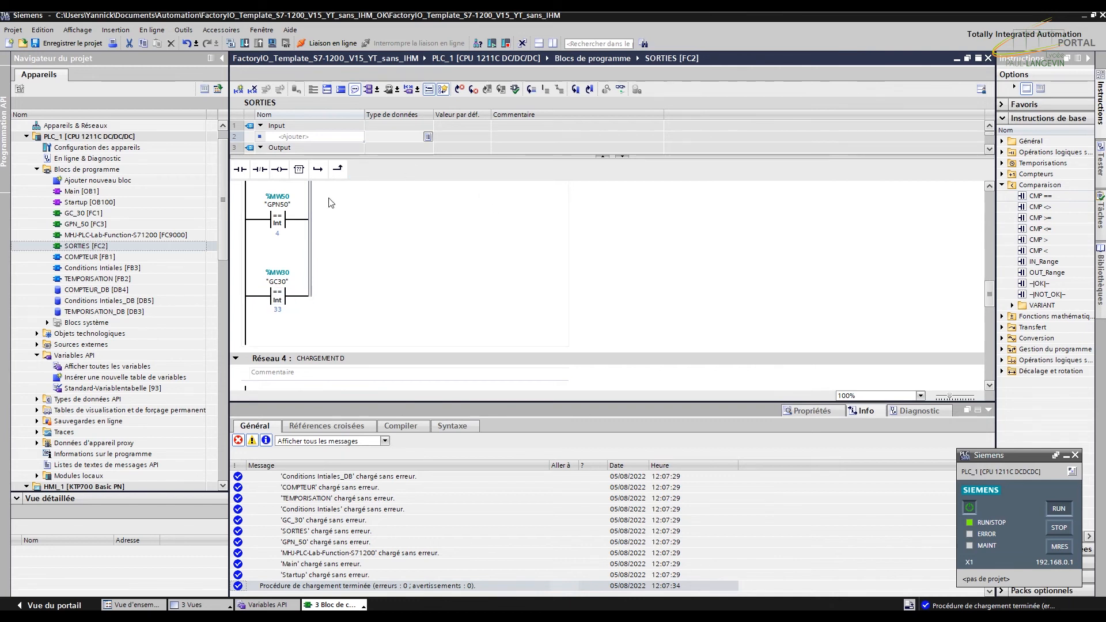
{"action": "left_click", "coordinate": [239, 170]}
{"action": "left_click", "coordinate": [333, 44]}
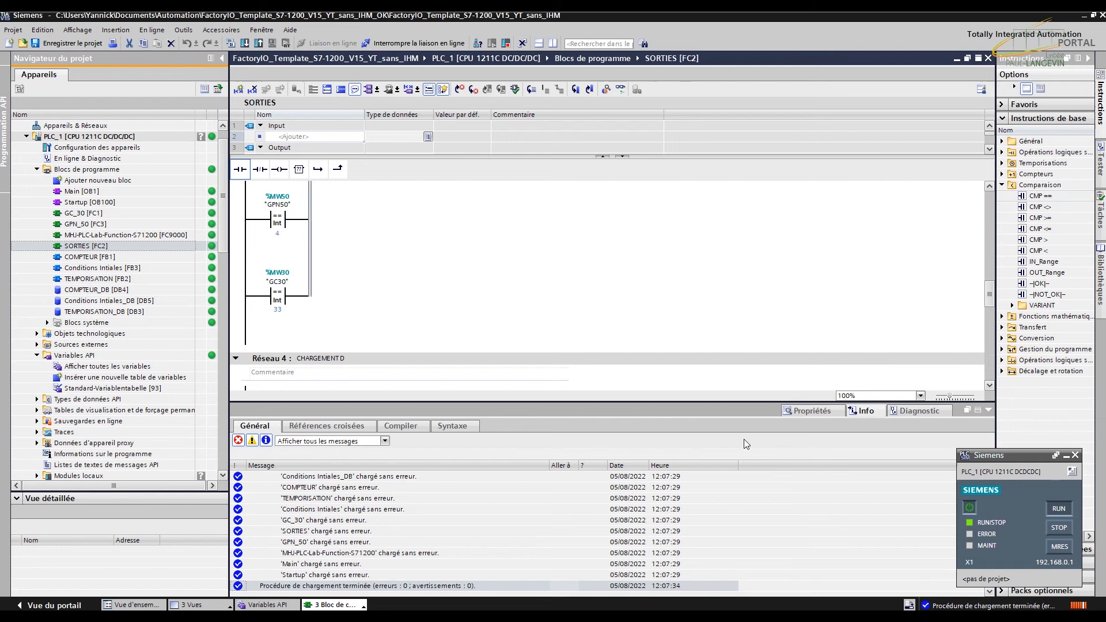
Step: Insert a normally open contact for "CHARGC _manu" in series after the GC30 == 33 comparison of the CHARG_C network
{"action": "left_click_drag", "start_coordinate": [240, 170], "coordinate": [302, 300]}
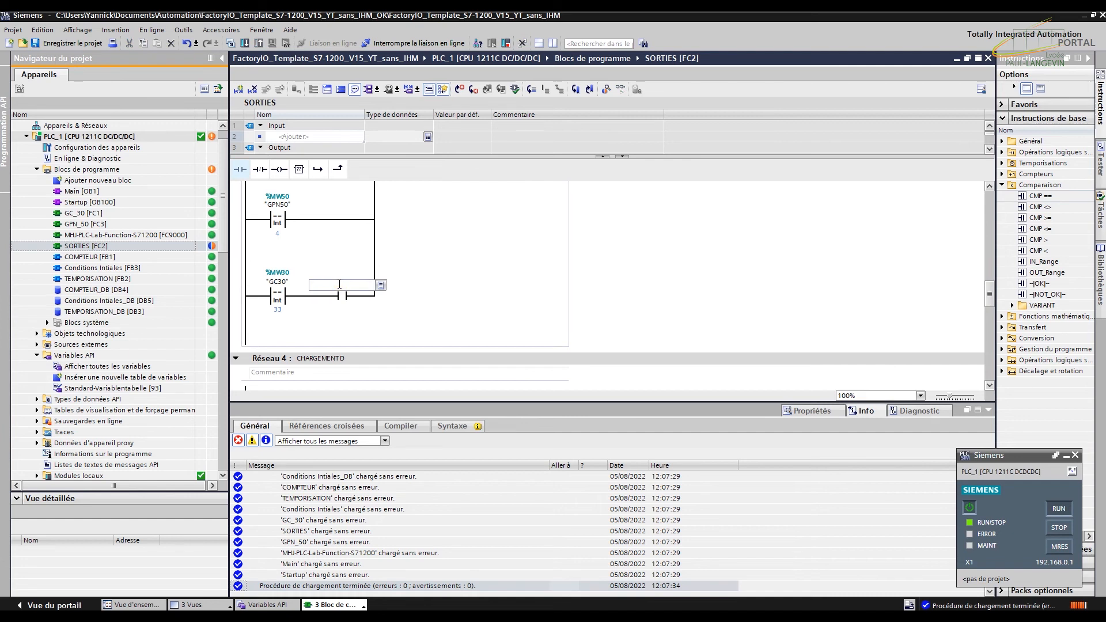
{"action": "type", "text": "CHARGC _manu\""}
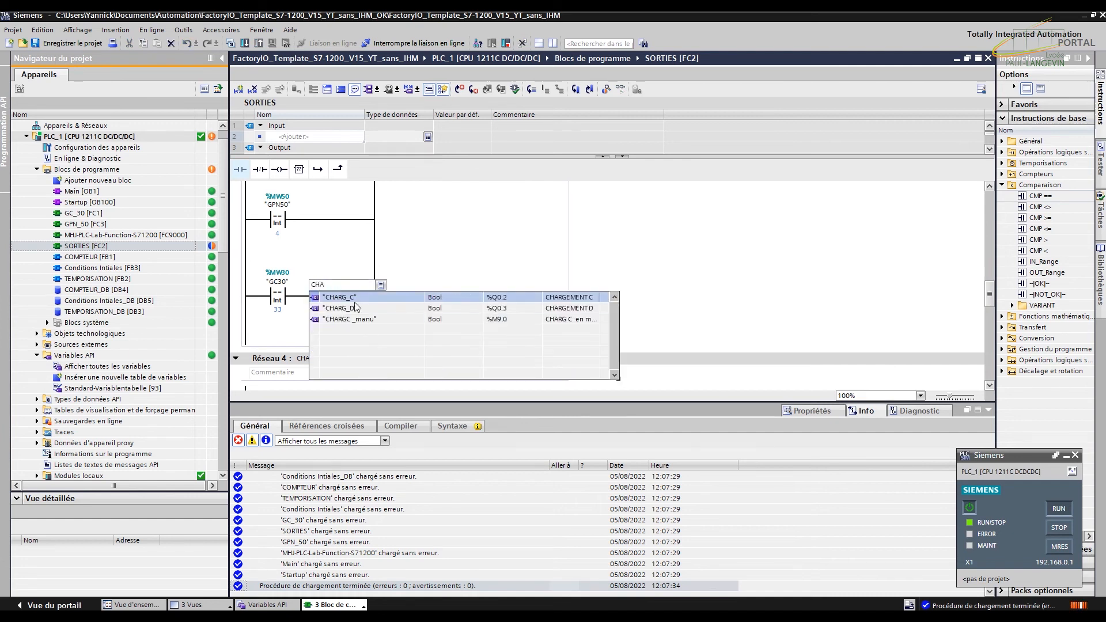
{"action": "left_click", "coordinate": [363, 319]}
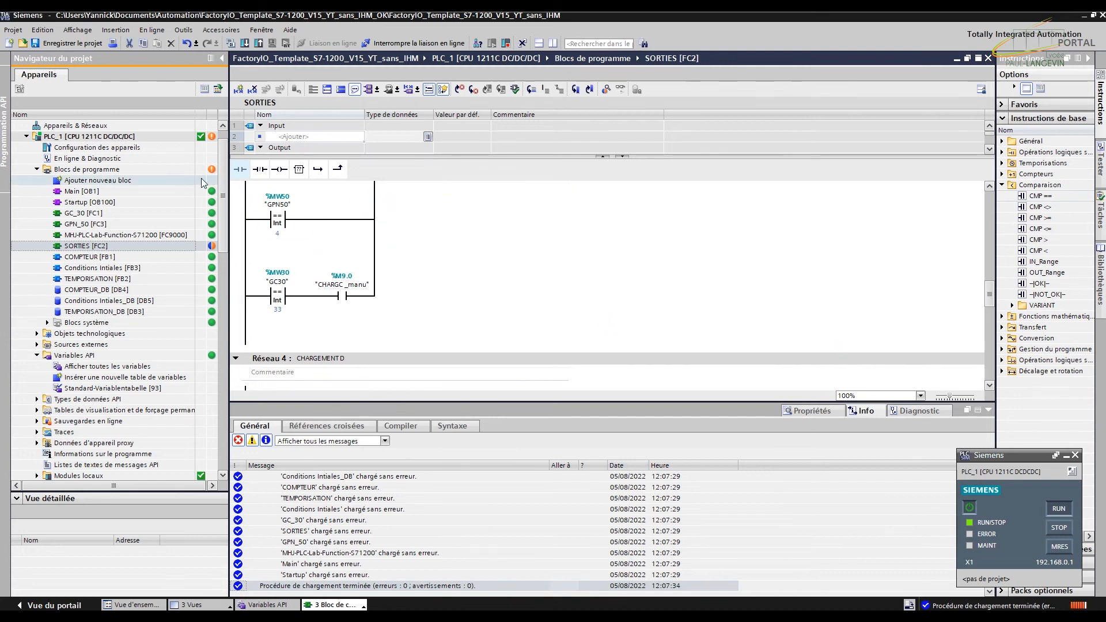
Step: Load the modified program blocks into the simulated PLC_1
{"action": "left_click", "coordinate": [169, 170]}
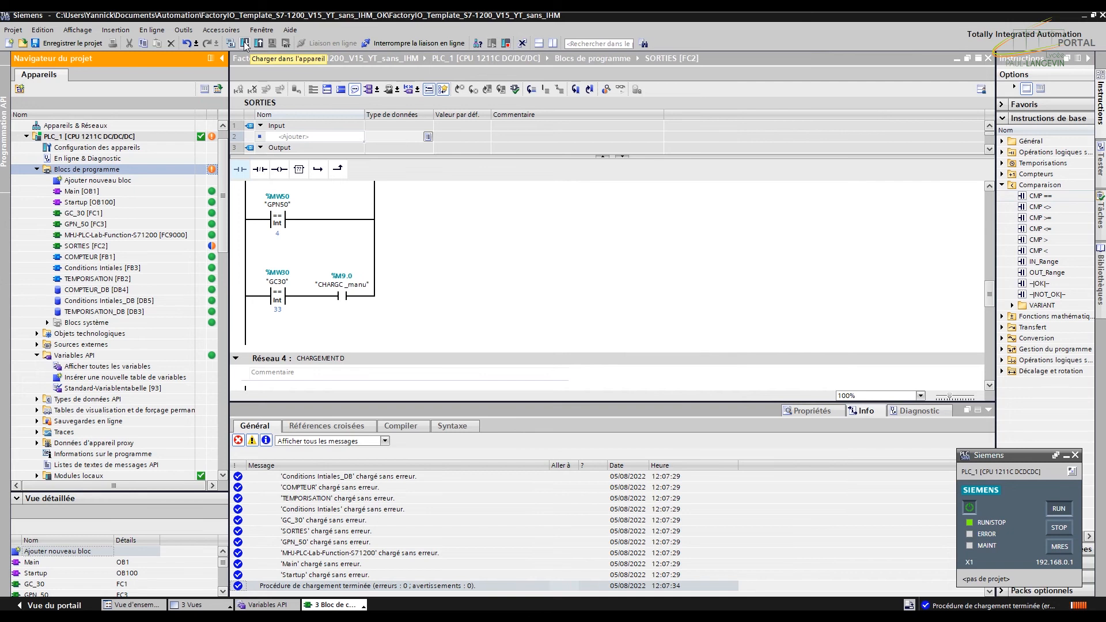
{"action": "left_click", "coordinate": [244, 43]}
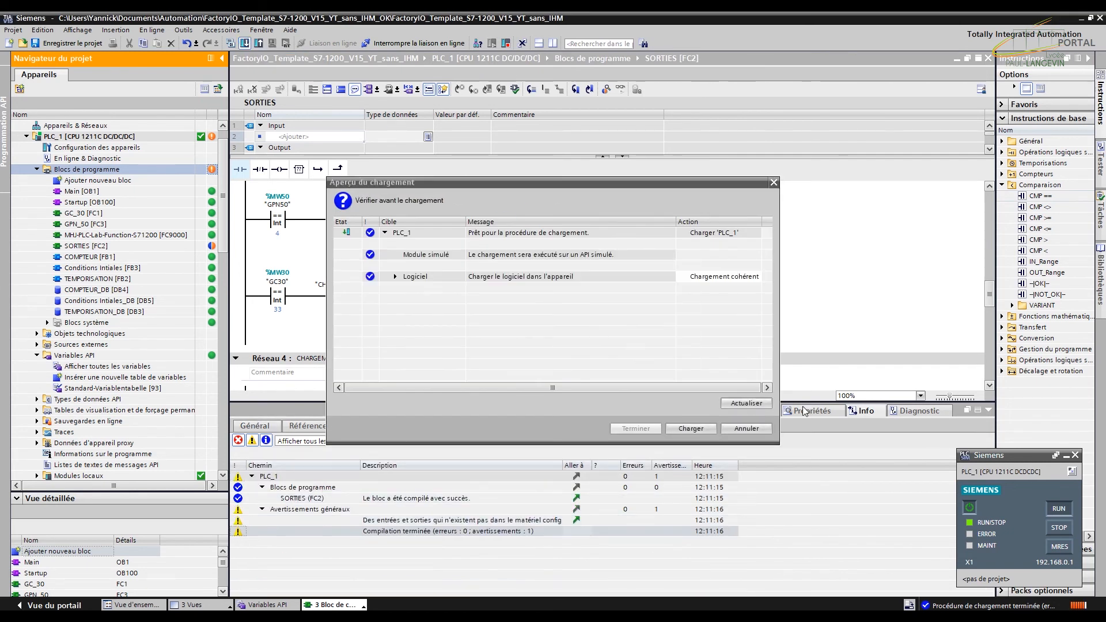
{"action": "left_click", "coordinate": [685, 428]}
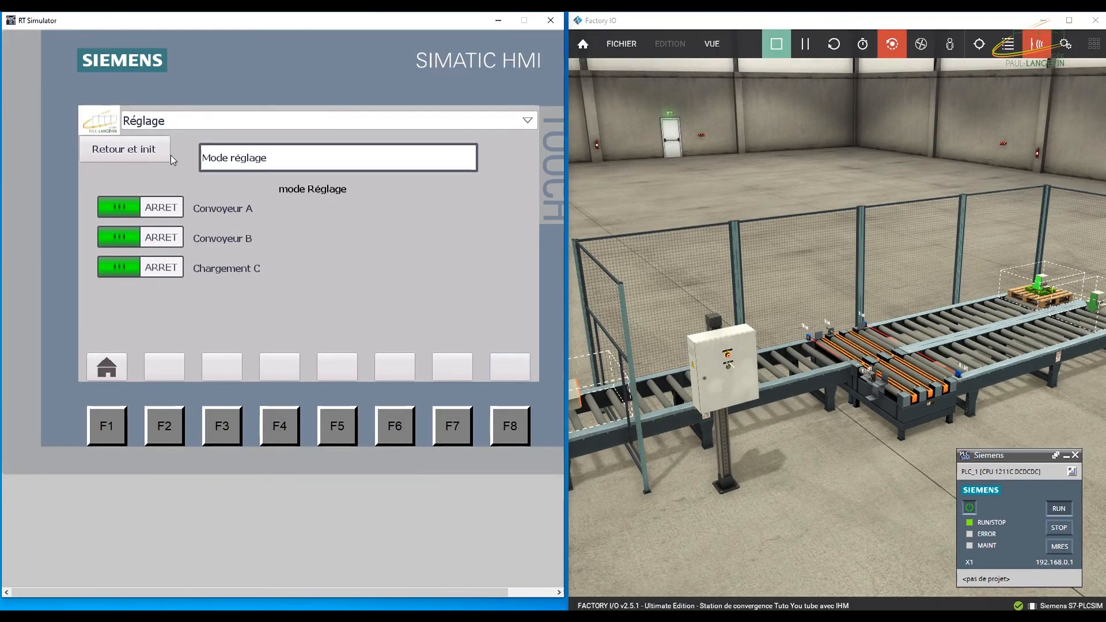
Step: Return to the HMI main menu with initialisation and reactivate the Réglage mode
{"action": "left_click", "coordinate": [117, 152]}
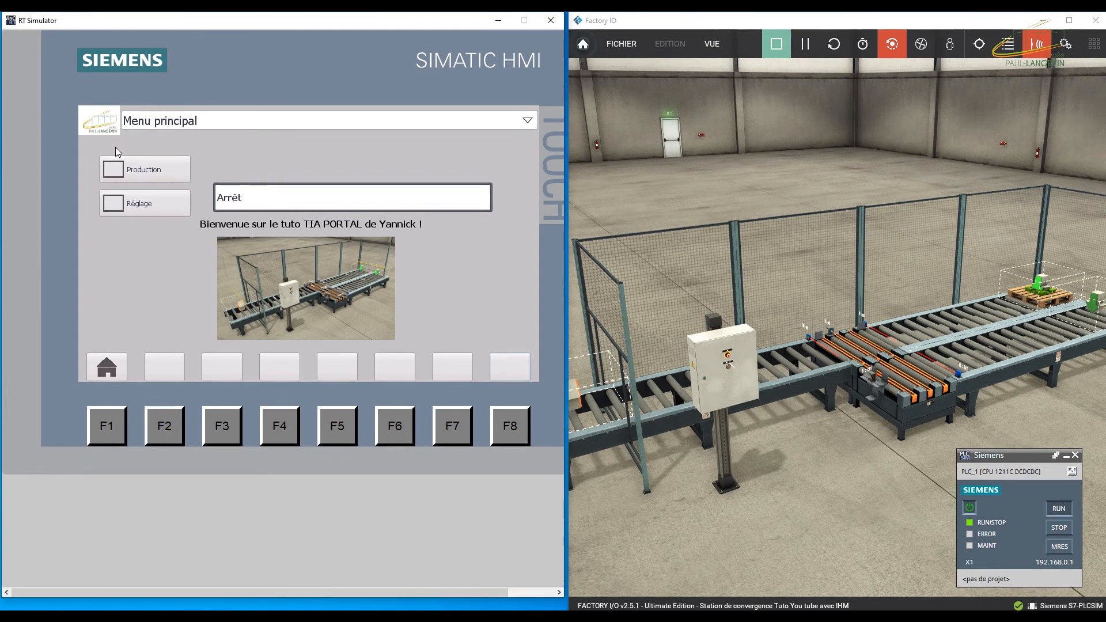
{"action": "left_click", "coordinate": [139, 207]}
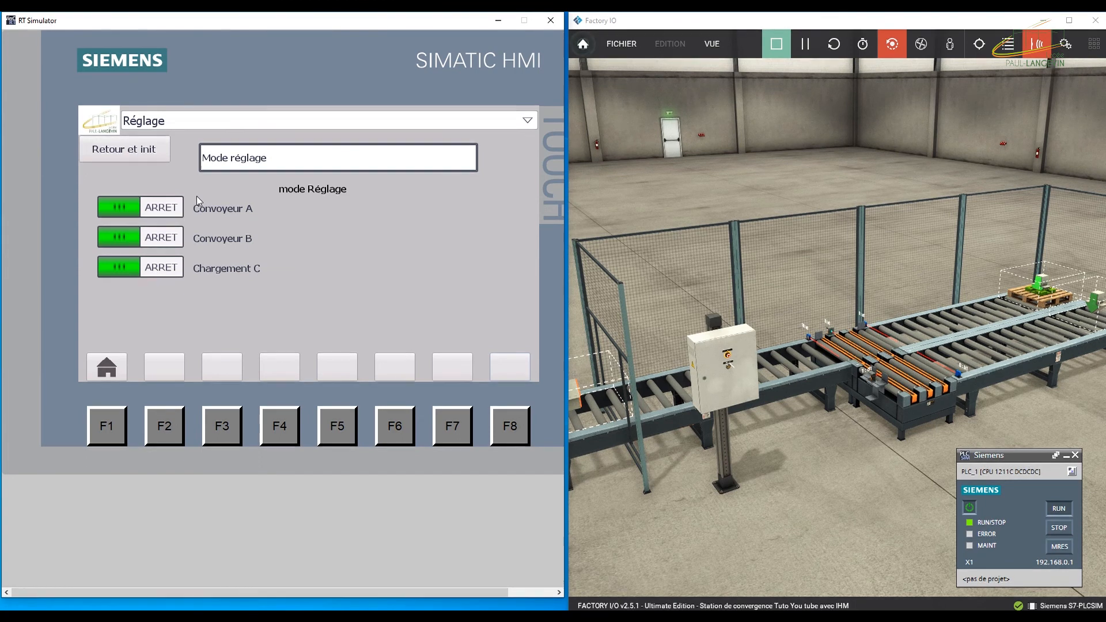
Step: Switch to Factory IO, display the tags to force "Nouvelle caisse convoyeur B" on, and hide the tags again
{"action": "left_click", "coordinate": [719, 45]}
{"action": "left_click", "coordinate": [622, 44]}
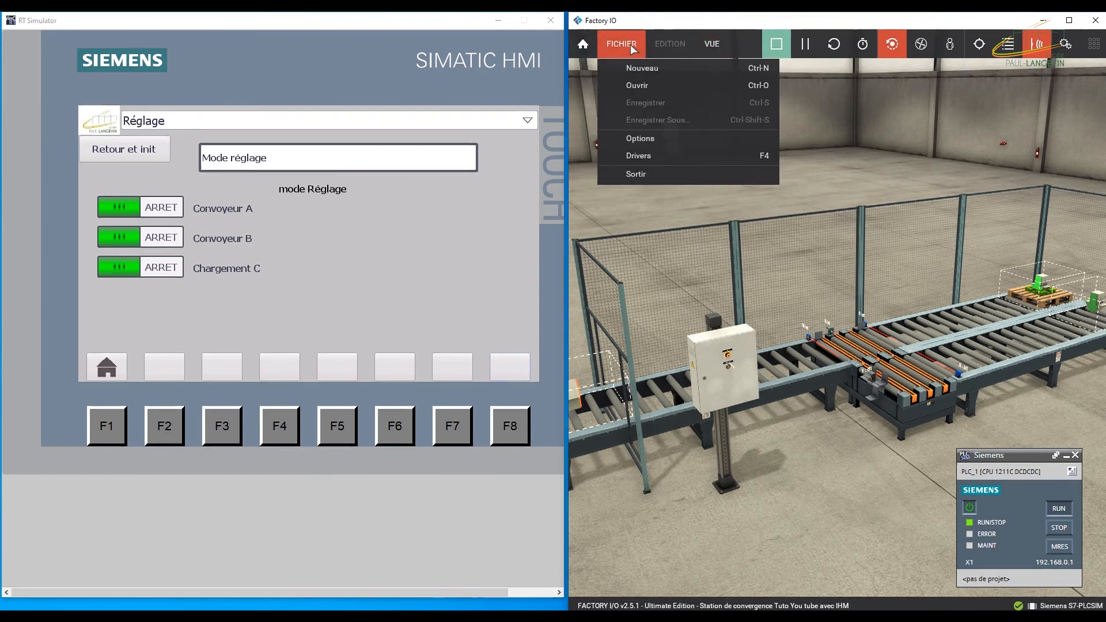
{"action": "double_click", "coordinate": [686, 22]}
{"action": "left_click", "coordinate": [143, 38]}
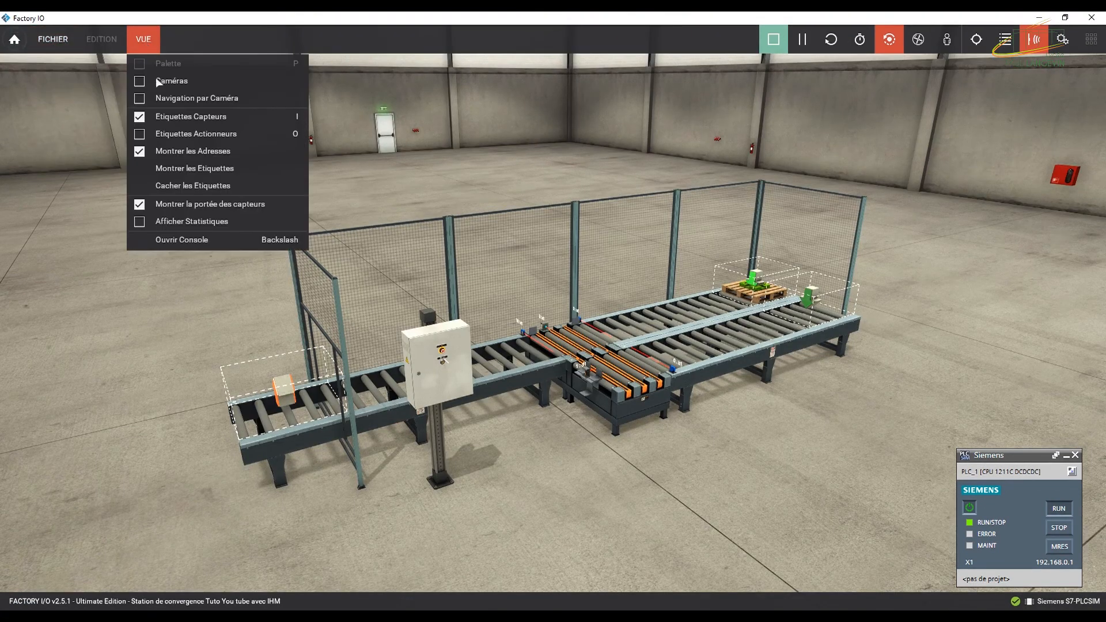
{"action": "left_click", "coordinate": [175, 168]}
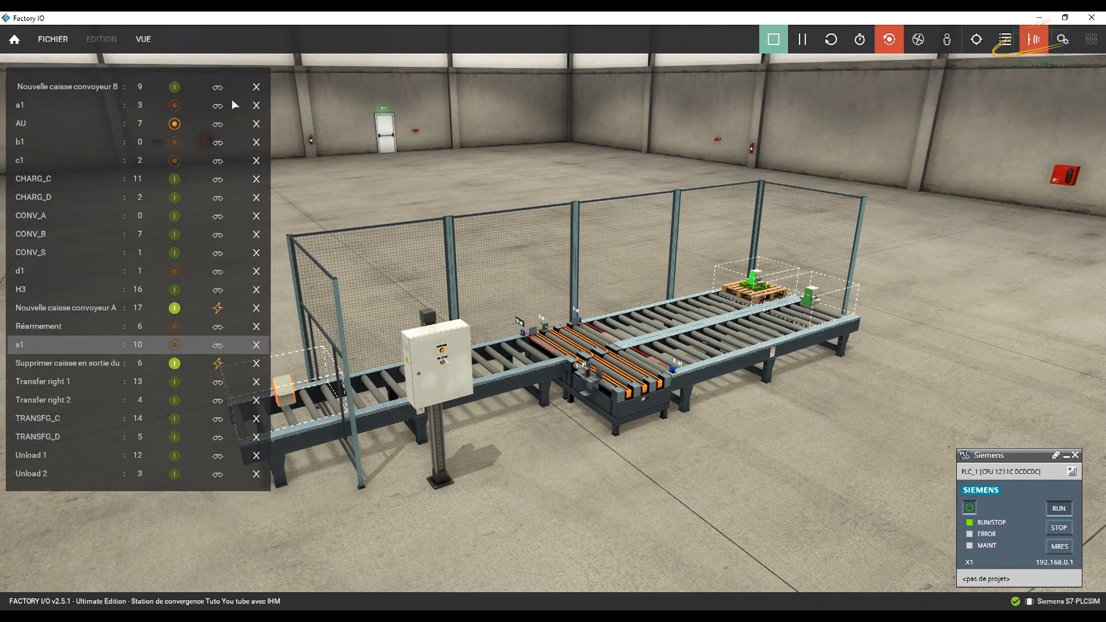
{"action": "left_click", "coordinate": [217, 87]}
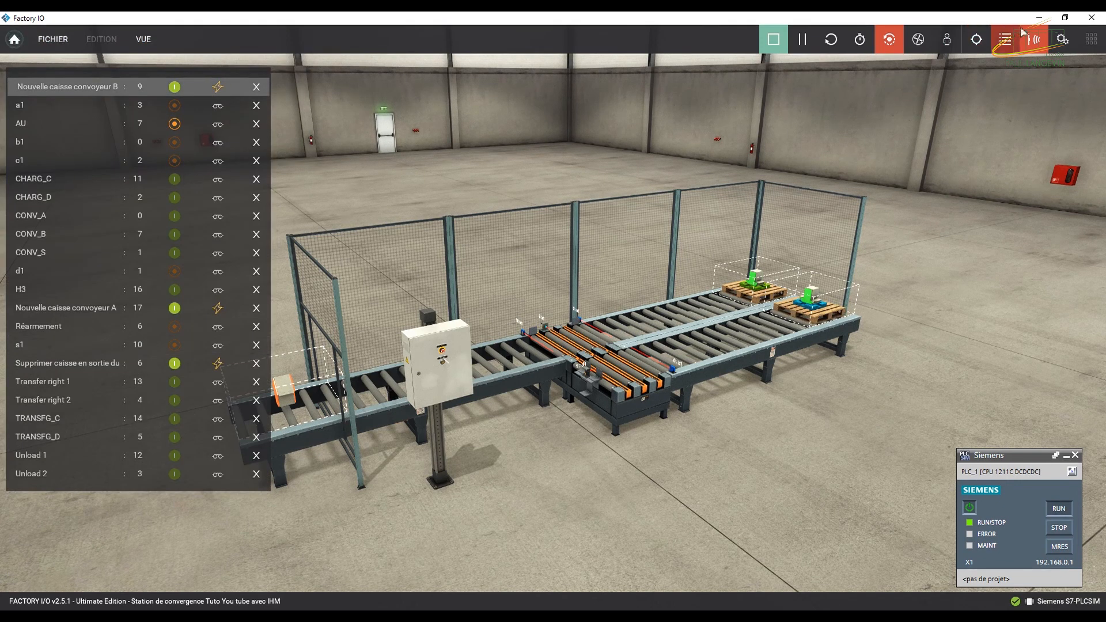
{"action": "left_click", "coordinate": [1065, 17]}
{"action": "left_click", "coordinate": [725, 49]}
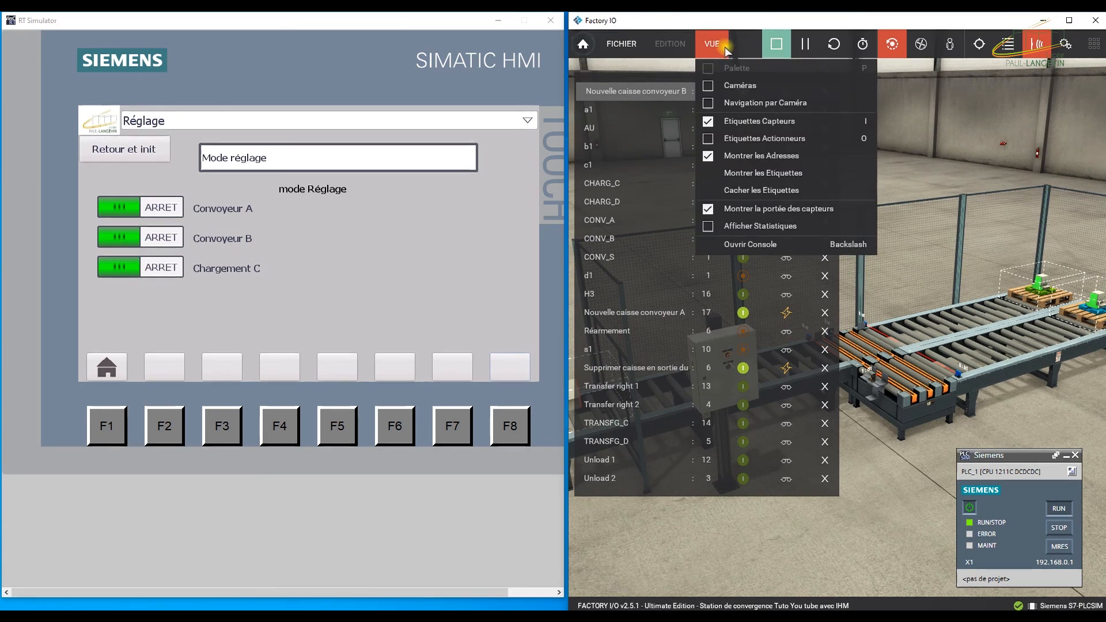
{"action": "left_click", "coordinate": [760, 190]}
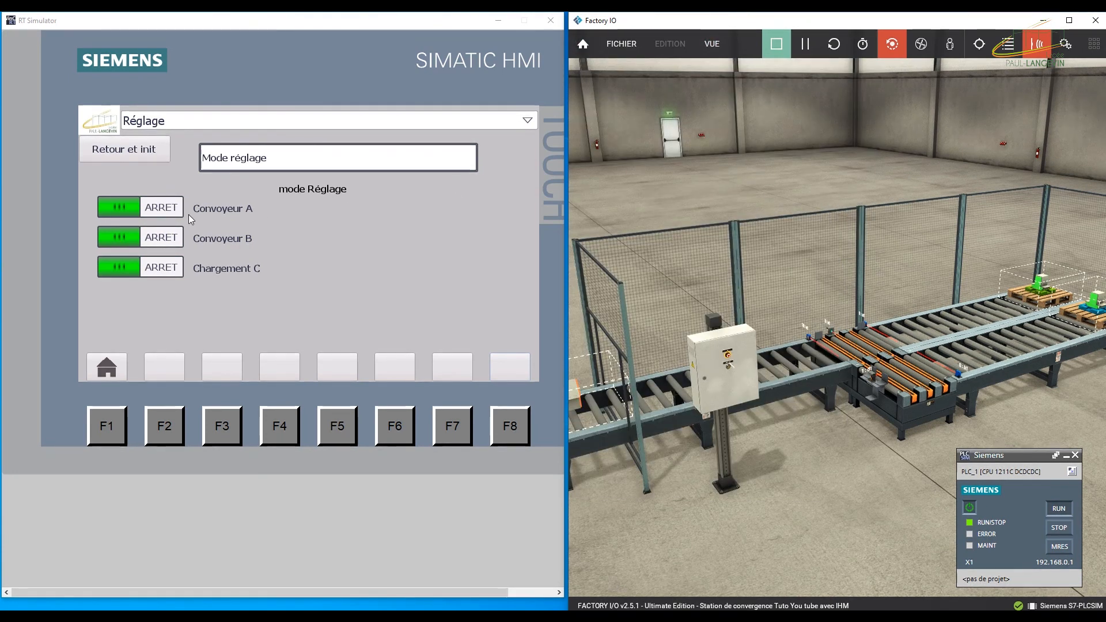
Step: Switch to the RT Simulator and briefly run Convoyeur A, Convoyeur B and Chargement C one after another with their switches
{"action": "left_click_drag", "start_coordinate": [123, 209], "coordinate": [144, 209]}
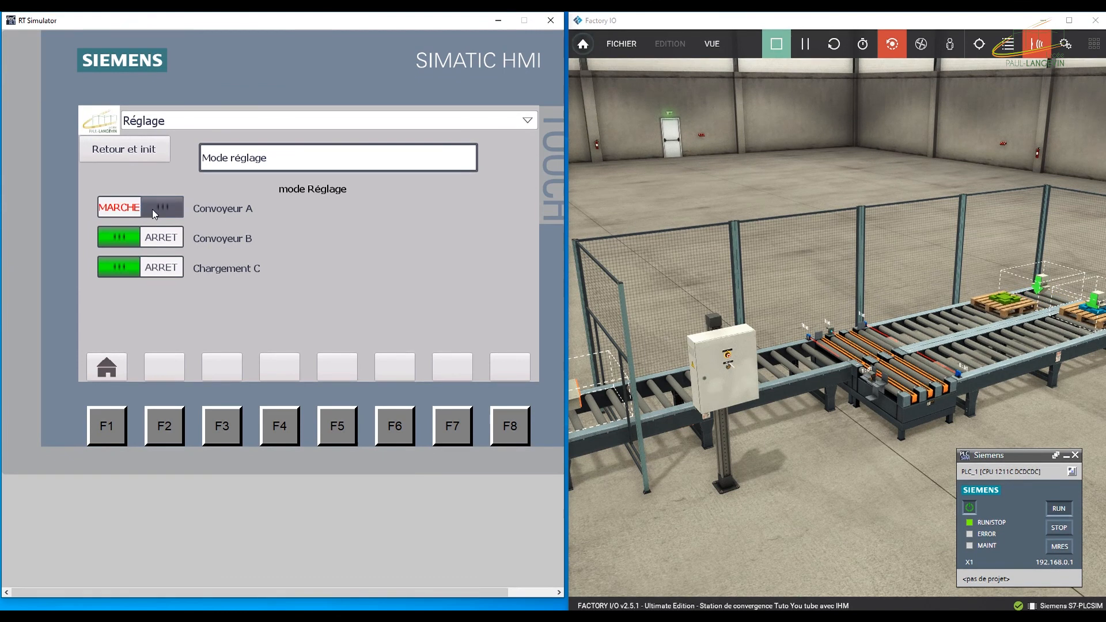
{"action": "left_click", "coordinate": [152, 209]}
{"action": "left_click", "coordinate": [163, 240]}
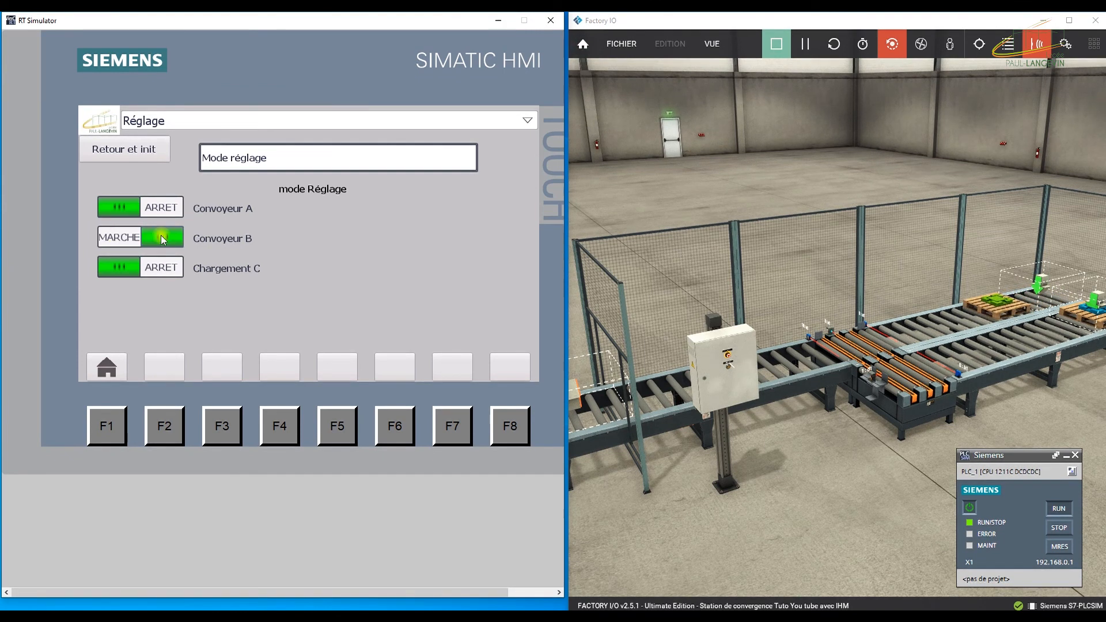
{"action": "left_click", "coordinate": [163, 240]}
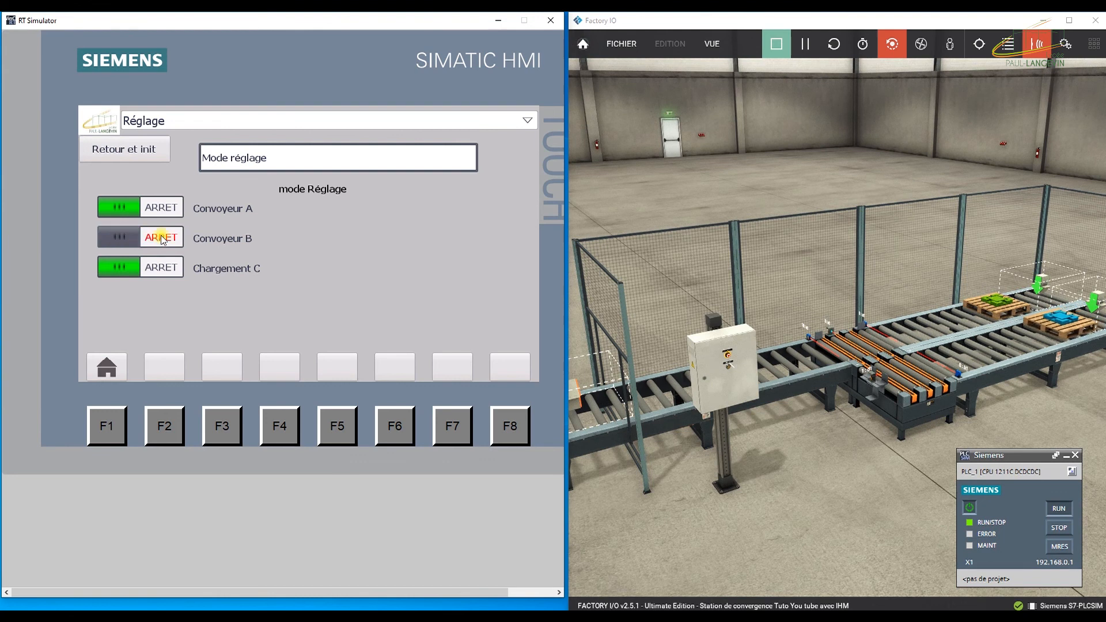
{"action": "left_click", "coordinate": [165, 271]}
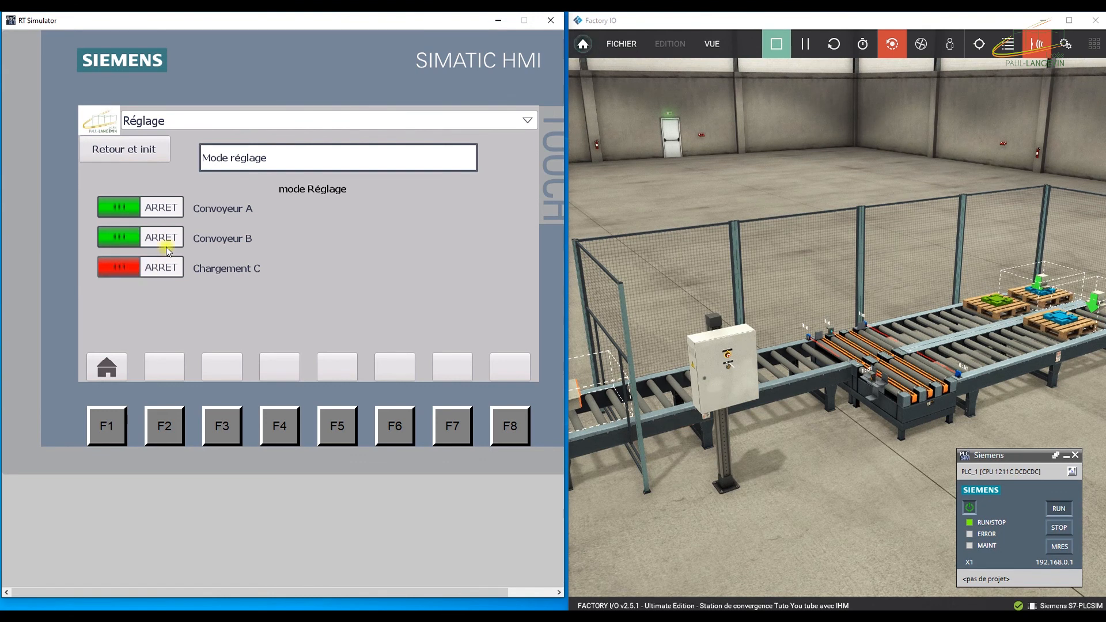
Step: Bring the pallet to the transfer with Convoyeur A, run Convoyeur A and Chargement C together to move it across, and stop both
{"action": "left_click", "coordinate": [157, 209]}
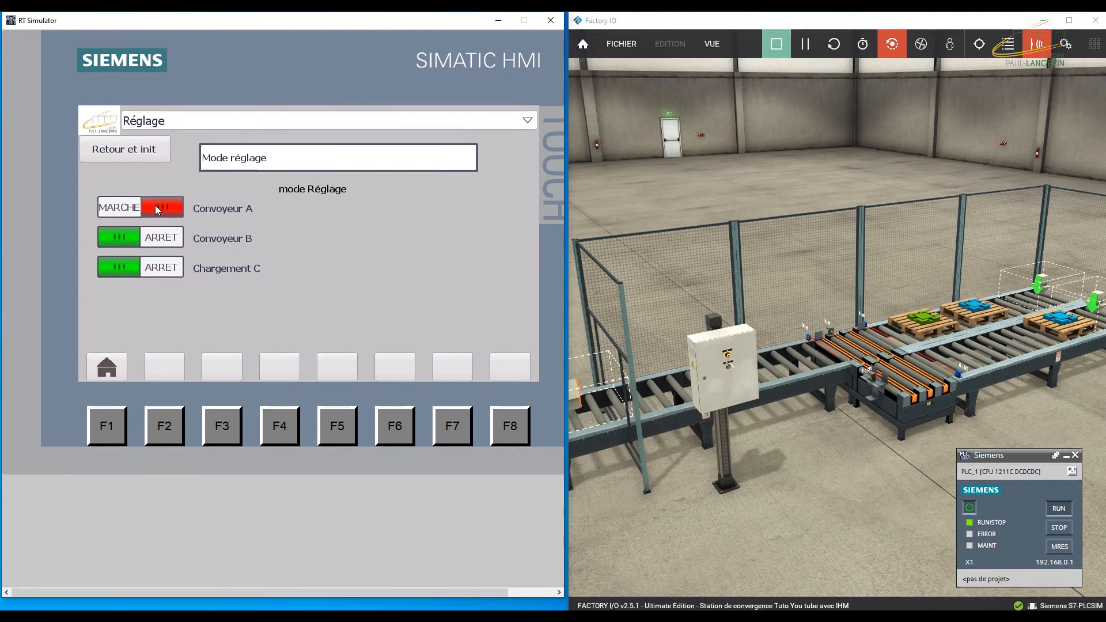
{"action": "left_click", "coordinate": [157, 210]}
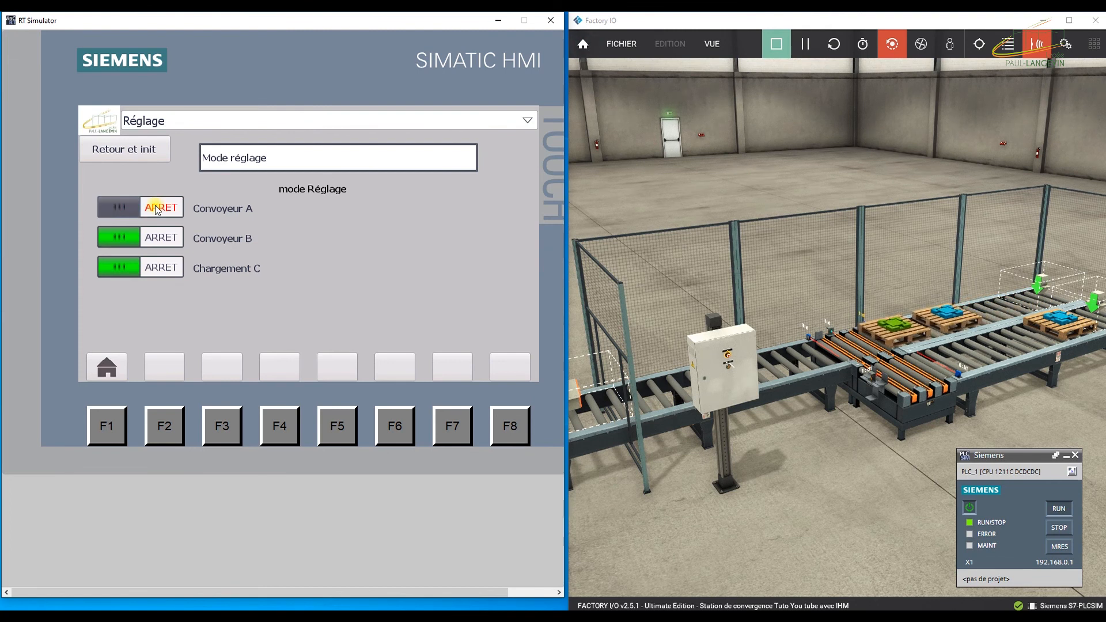
{"action": "left_click", "coordinate": [164, 268]}
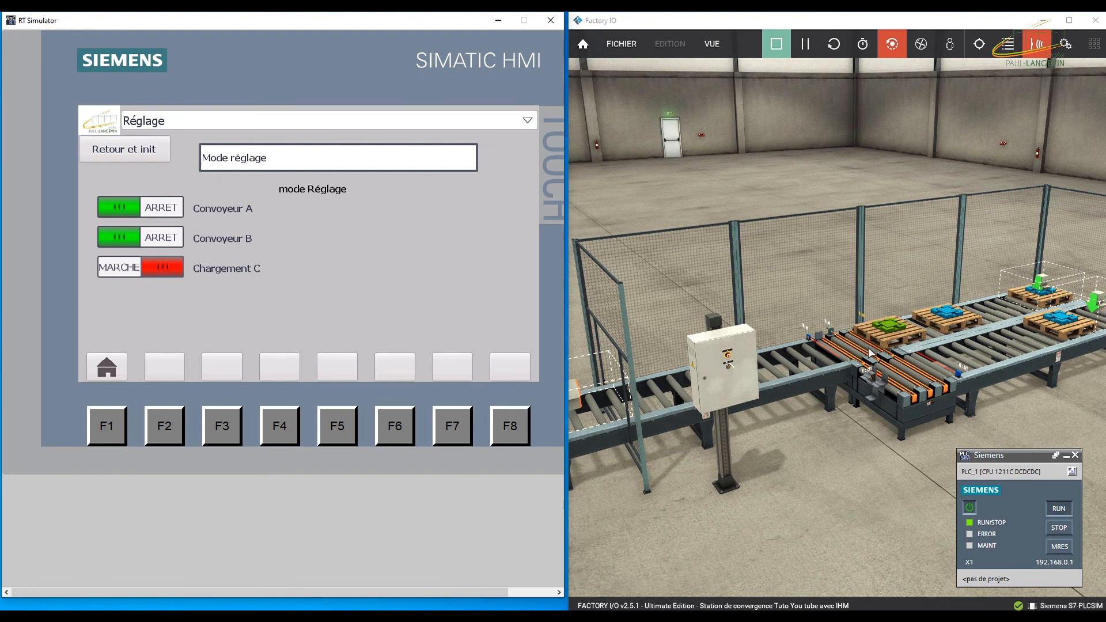
{"action": "left_click", "coordinate": [176, 211]}
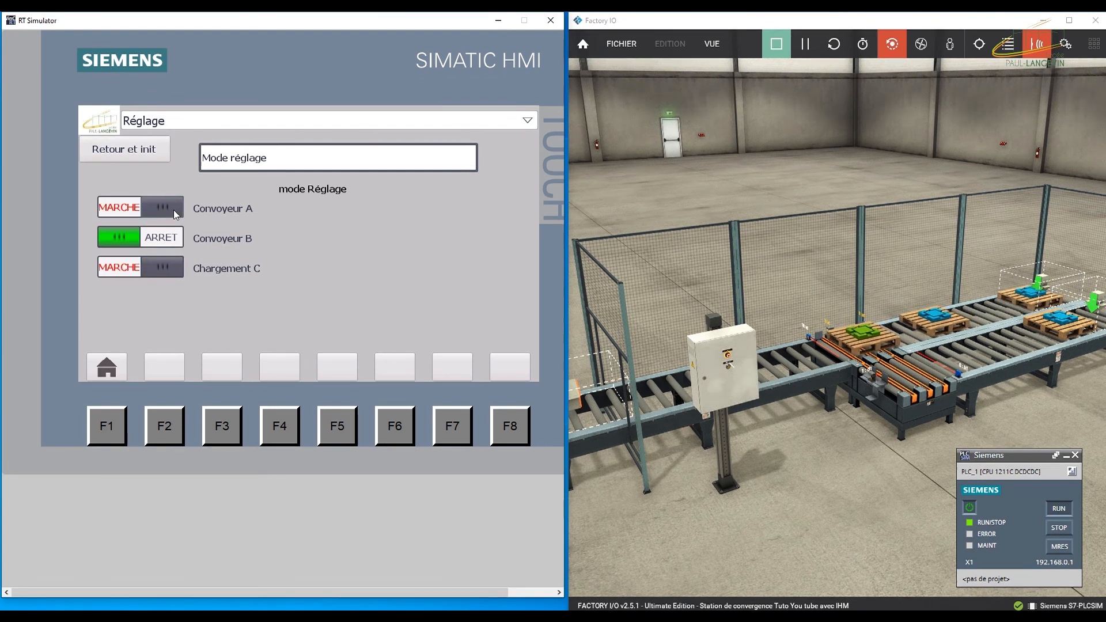
{"action": "left_click", "coordinate": [174, 209]}
{"action": "left_click", "coordinate": [174, 269]}
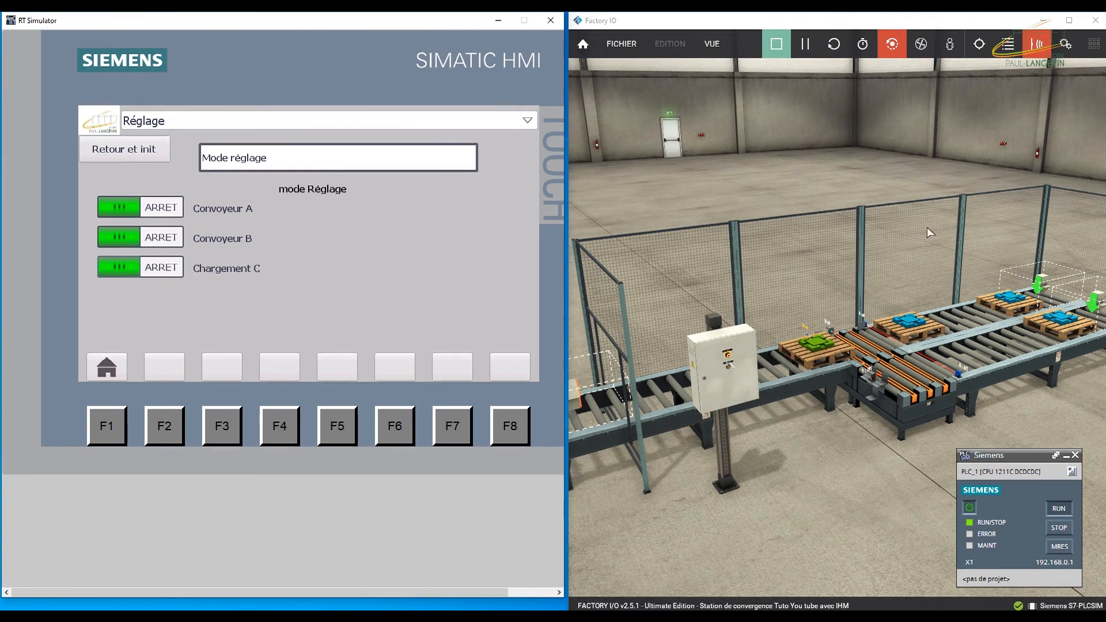
Step: Return to the HMI main menu with initialisation and remove the pallet in front of the detector in the Factory IO scene
{"action": "left_click", "coordinate": [154, 159]}
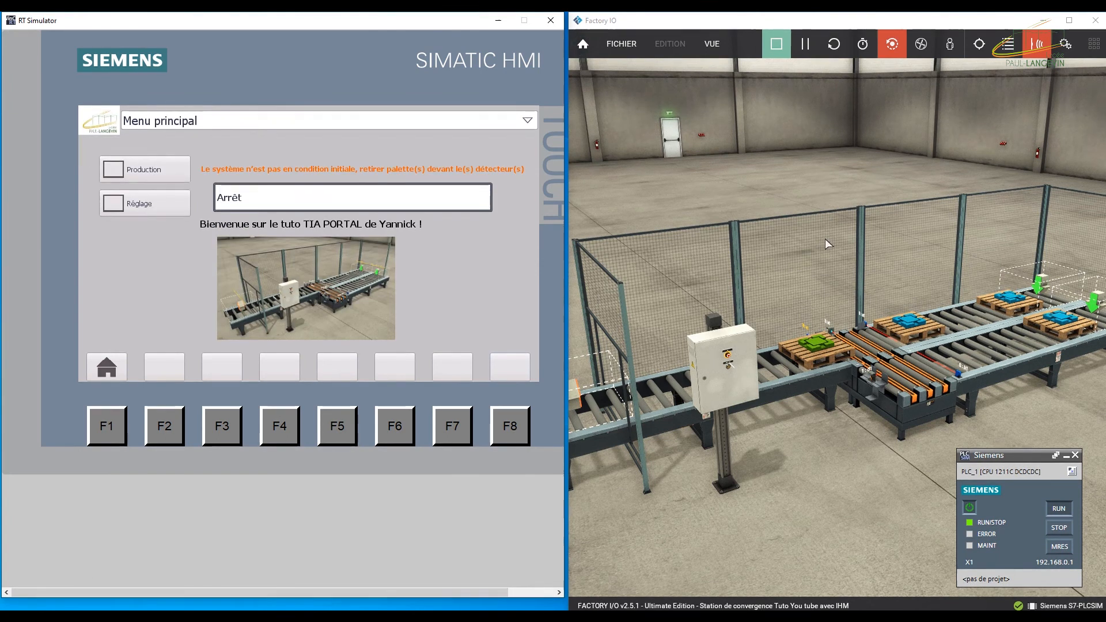
{"action": "left_click_drag", "start_coordinate": [839, 350], "coordinate": [690, 111]}
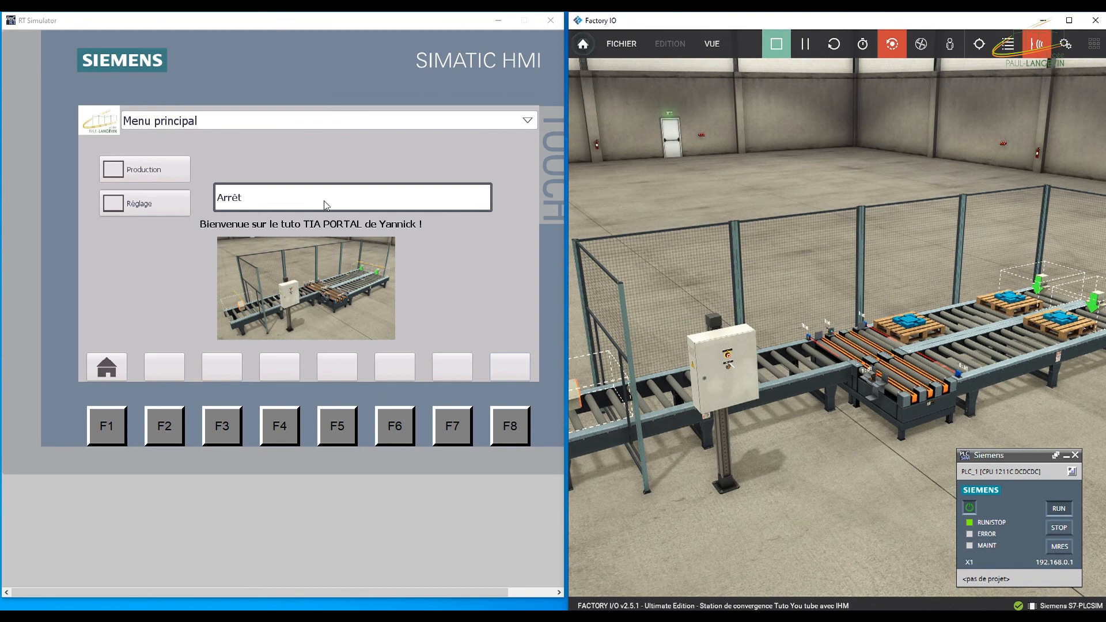
Step: Start the Production mode from the HMI main menu, and go back to open the Réglage page while production is running
{"action": "left_click", "coordinate": [165, 174]}
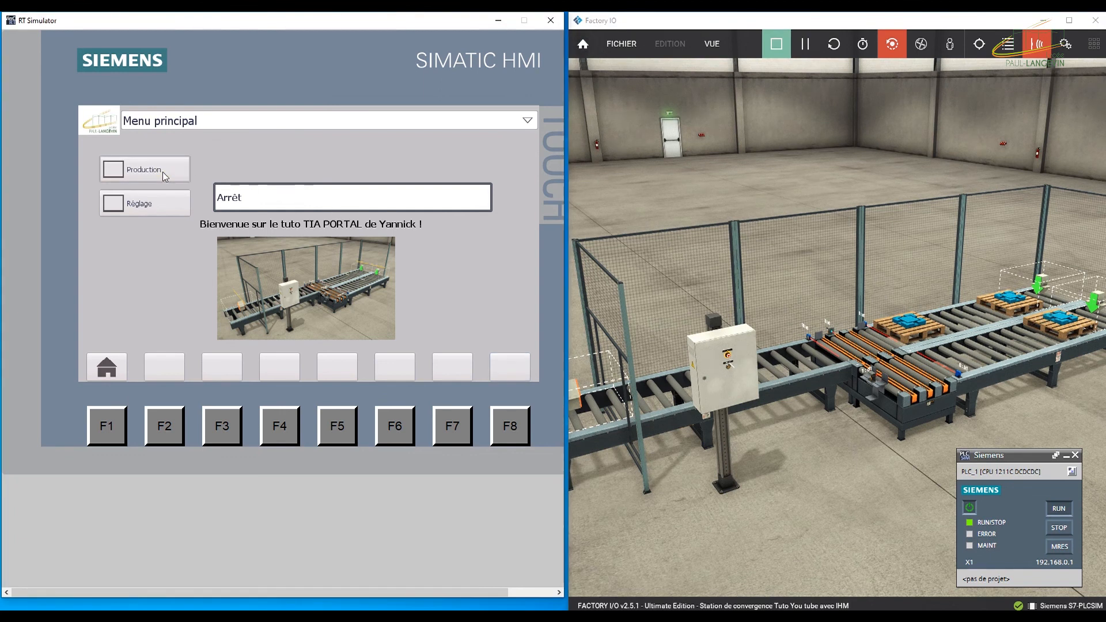
{"action": "left_click", "coordinate": [151, 173]}
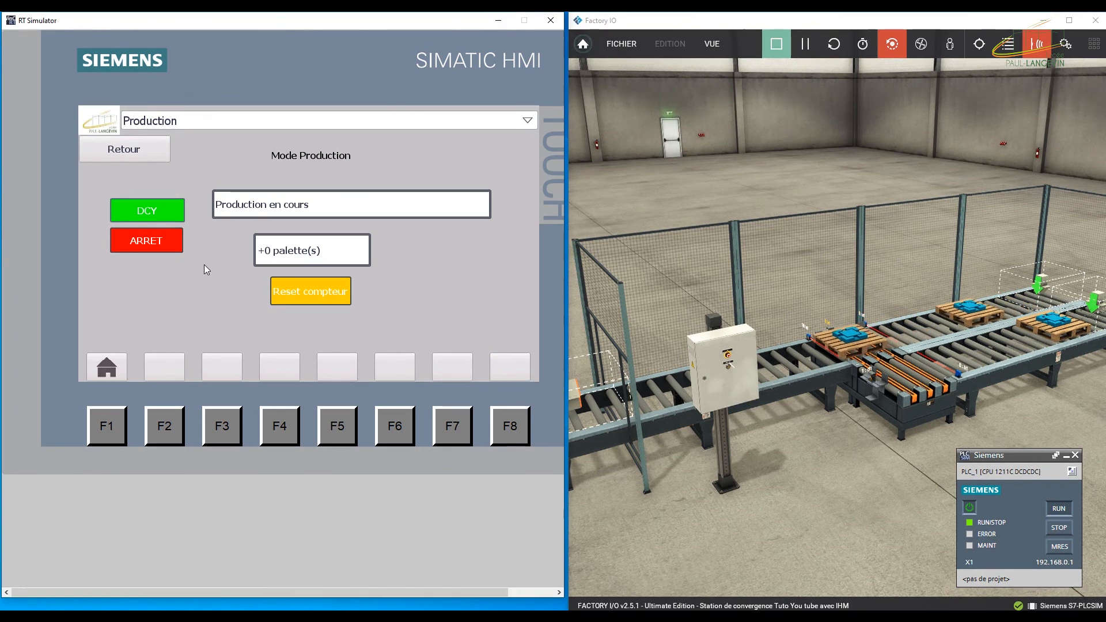
{"action": "left_click", "coordinate": [122, 152]}
{"action": "left_click", "coordinate": [149, 209]}
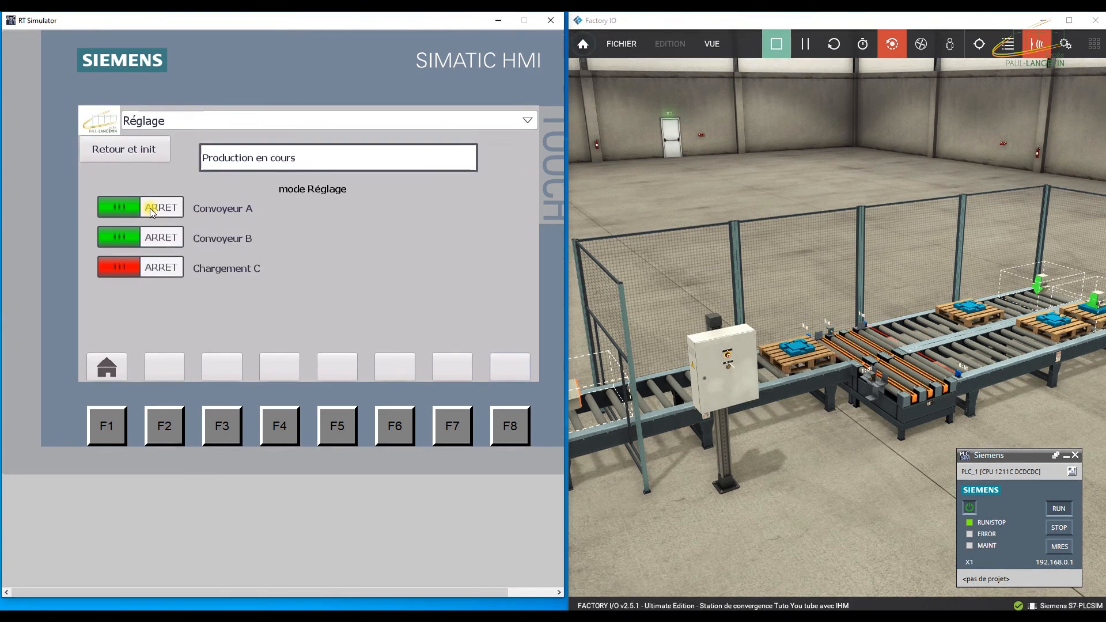
Step: Try the Chargement C, Convoyeur A and Convoyeur B switches during production, and leave the Réglage page with initialisation
{"action": "left_click", "coordinate": [155, 269]}
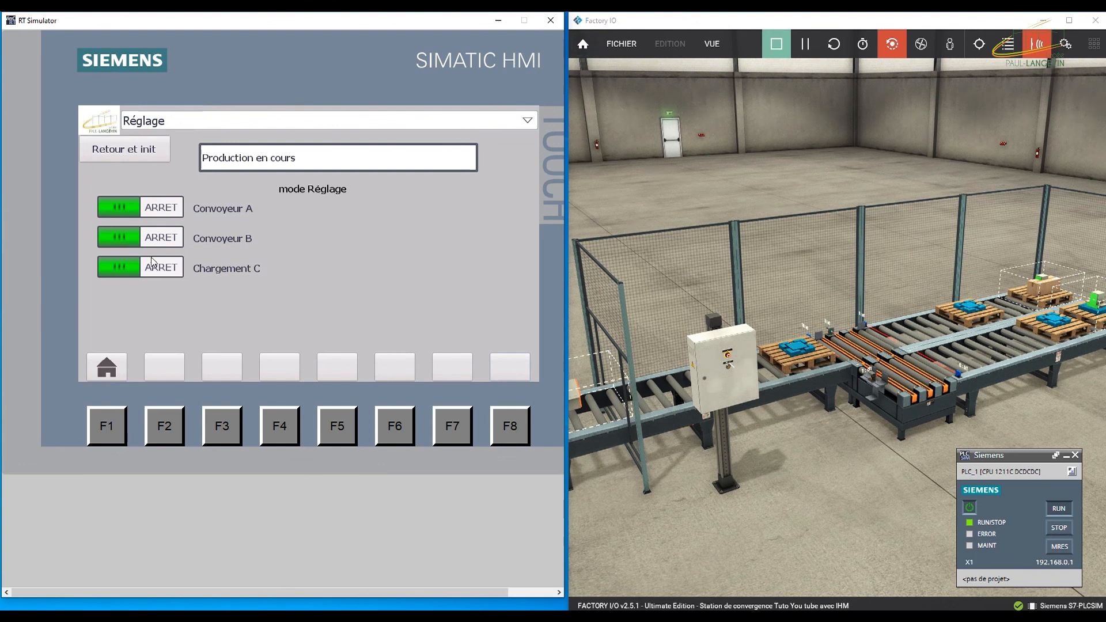
{"action": "left_click", "coordinate": [154, 208]}
{"action": "left_click", "coordinate": [155, 239]}
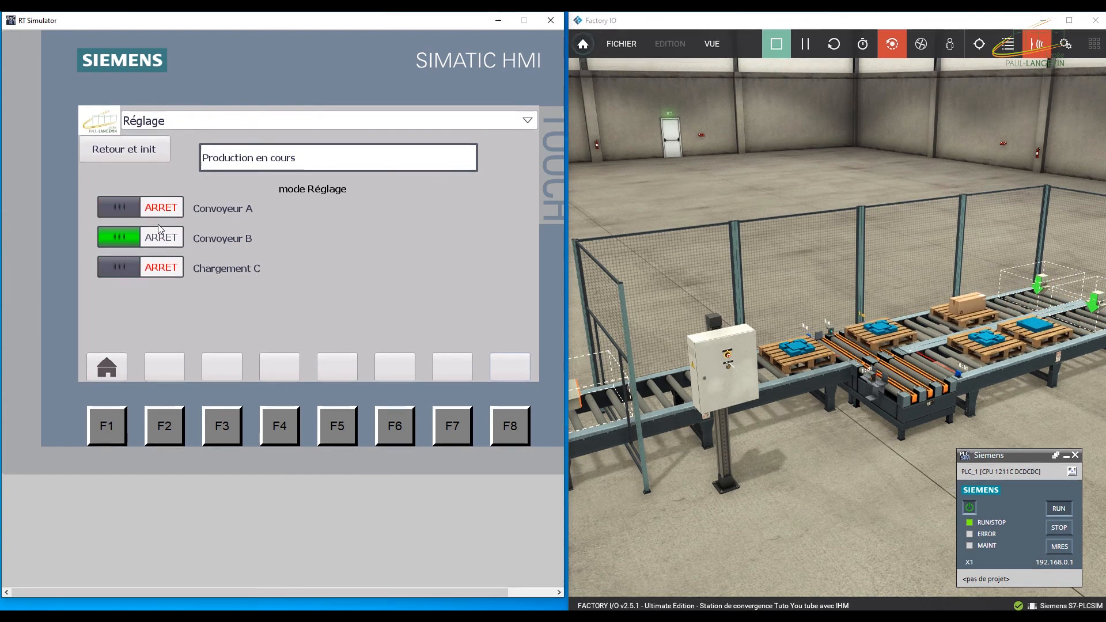
{"action": "left_click", "coordinate": [159, 273]}
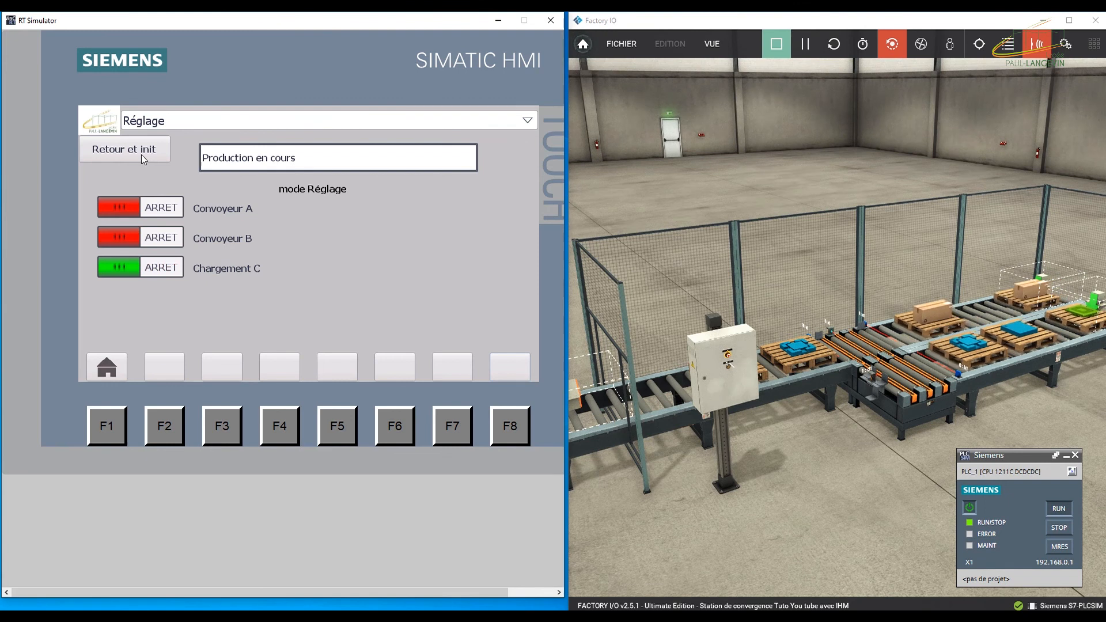
{"action": "left_click", "coordinate": [141, 154]}
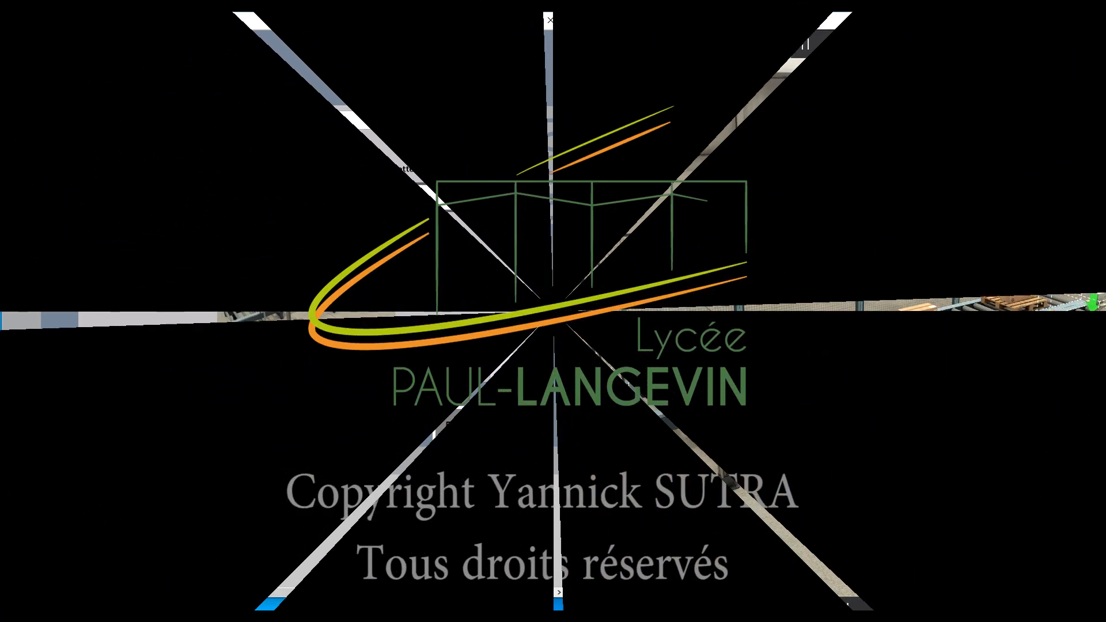